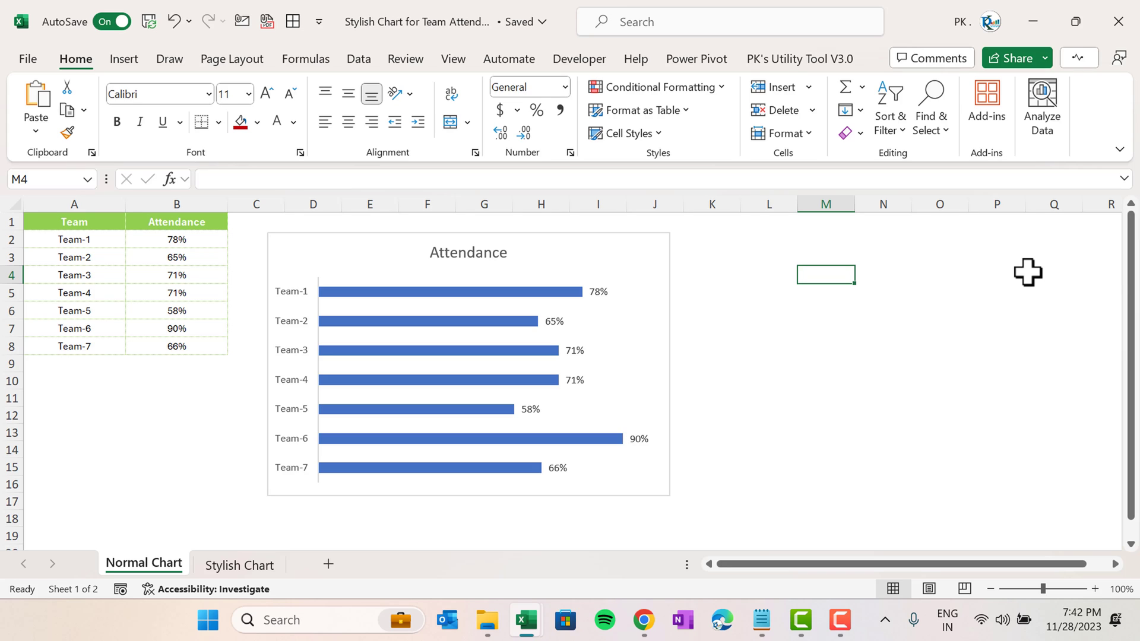
# Select the attendance chart on Normal Chart, then switch to the Stylish Chart sheet
pyautogui.click(359, 237)
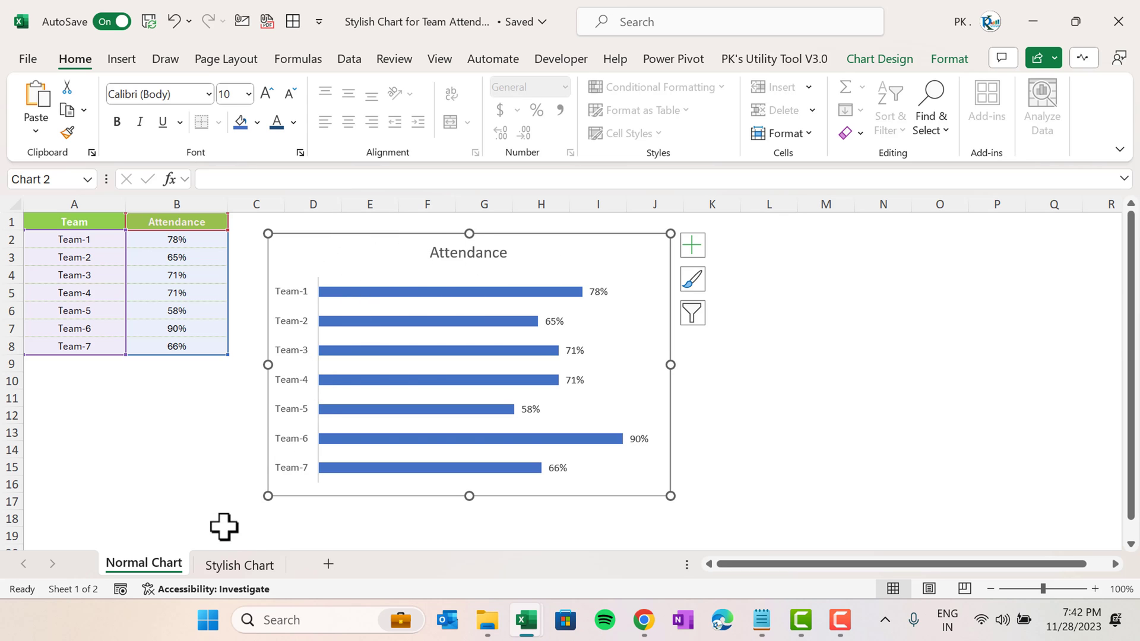
pyautogui.click(238, 566)
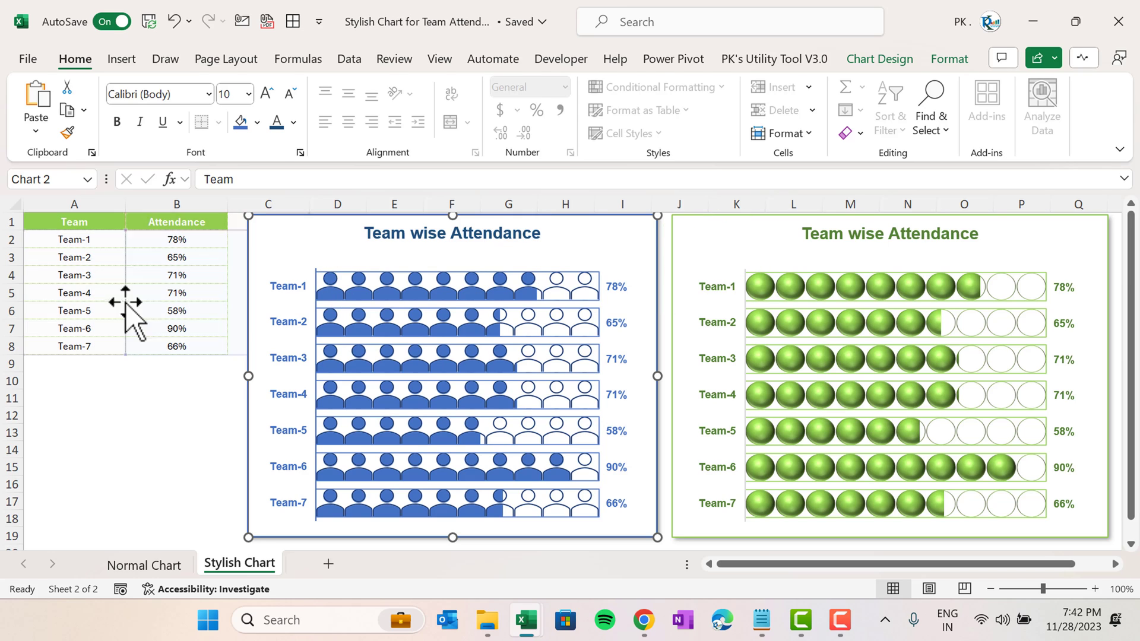
# Deselect the chart and copy the Team/Attendance table in A1:B8
pyautogui.press('Escape')
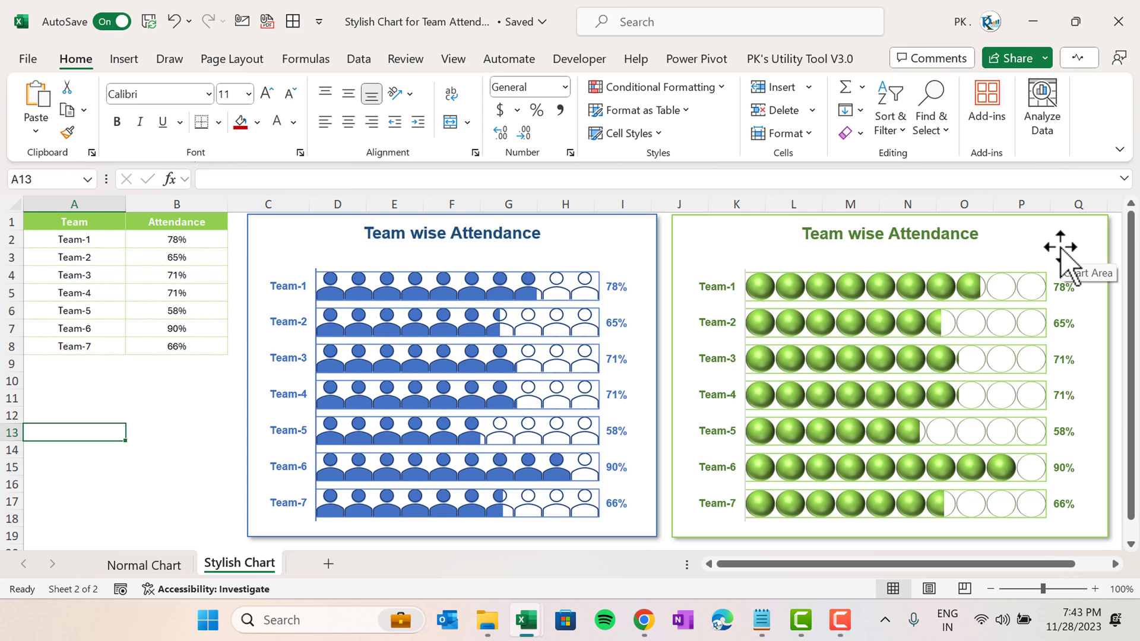
pyautogui.moveTo(75, 231); pyautogui.dragTo(153, 344)
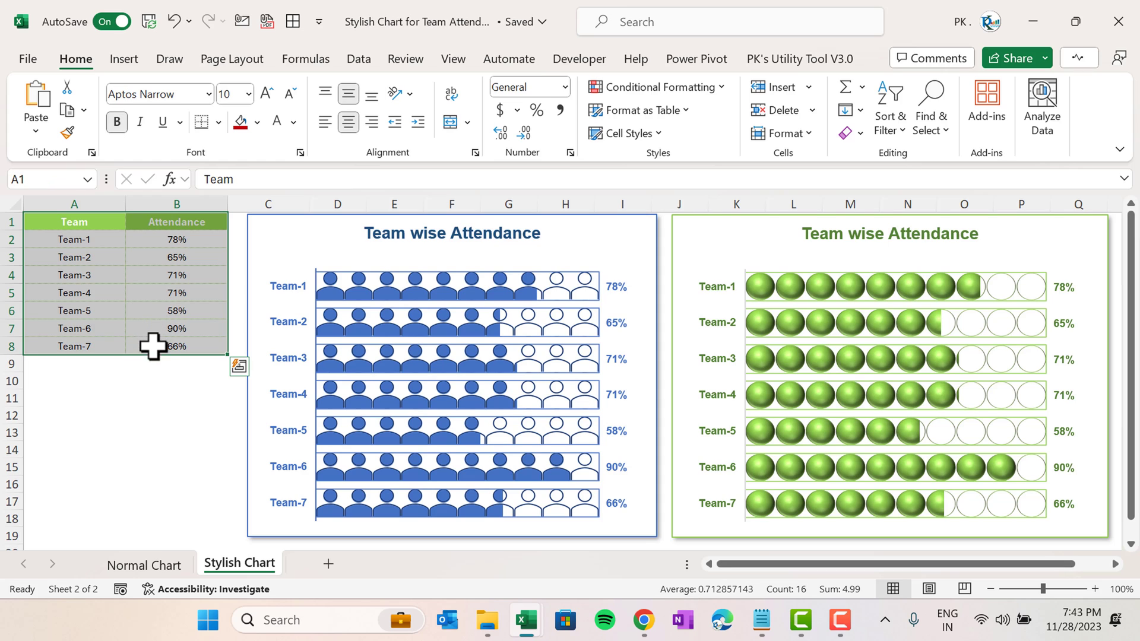
pyautogui.hotkey('ctrl', 'c')
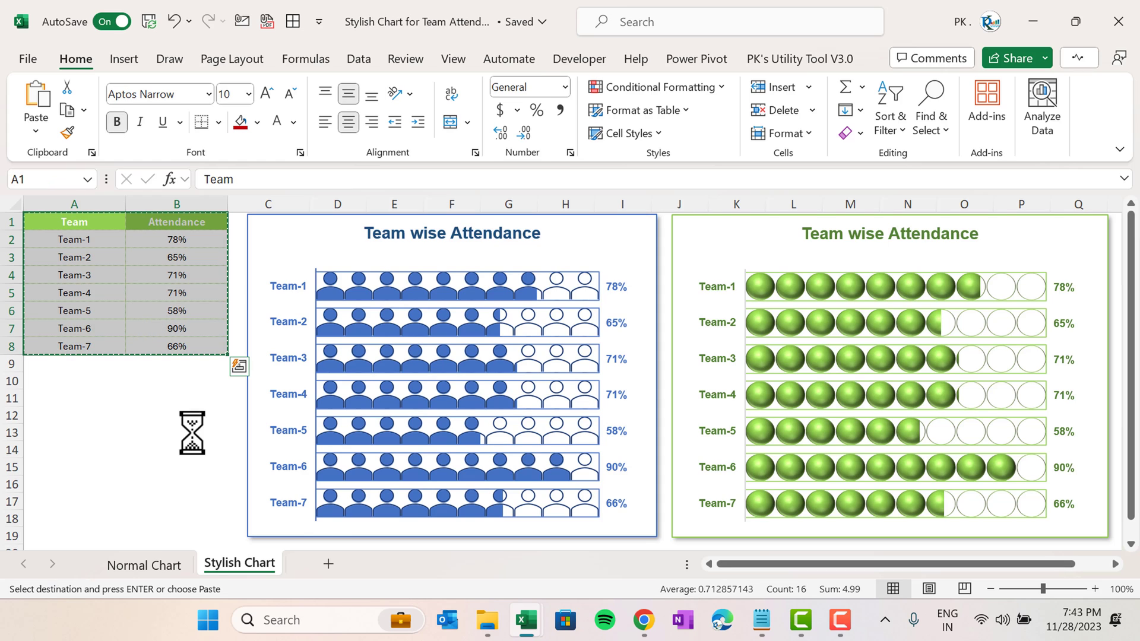
# Paste the table into a new sheet and add a 'Max Value' header in C1
pyautogui.click(328, 564)
pyautogui.hotkey('ctrl', 'v')
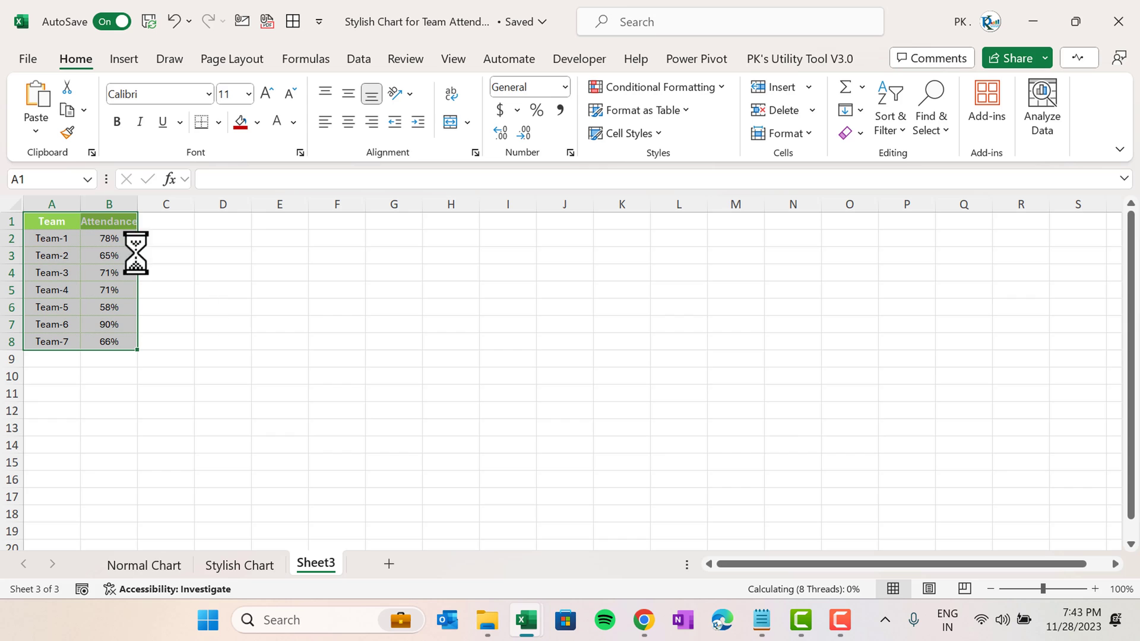
pyautogui.click(188, 222)
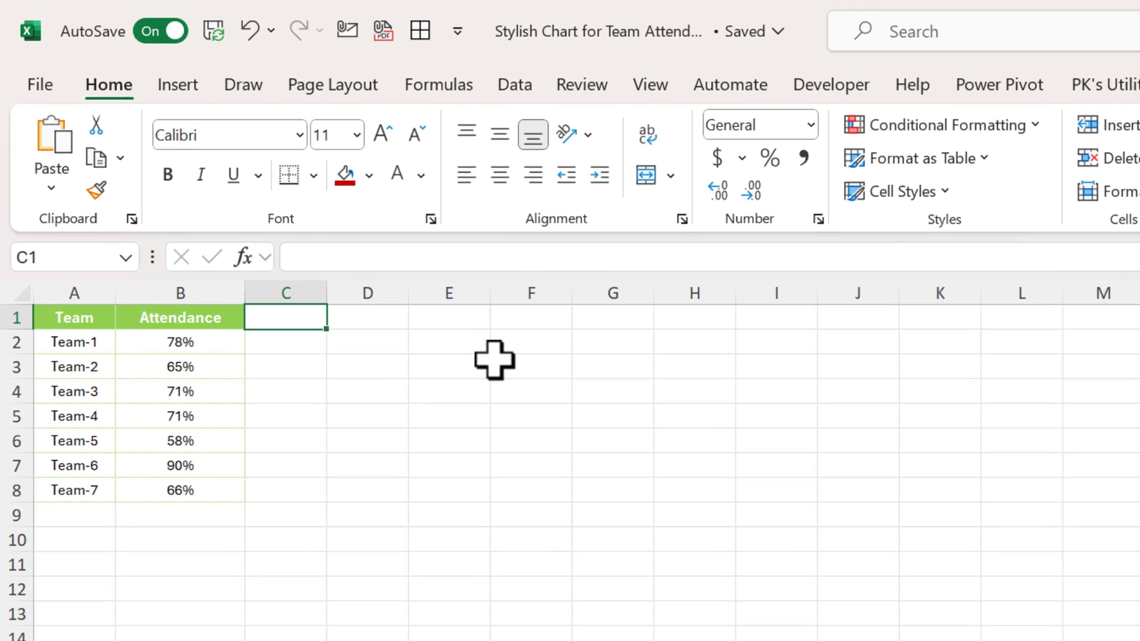
pyautogui.write('M')
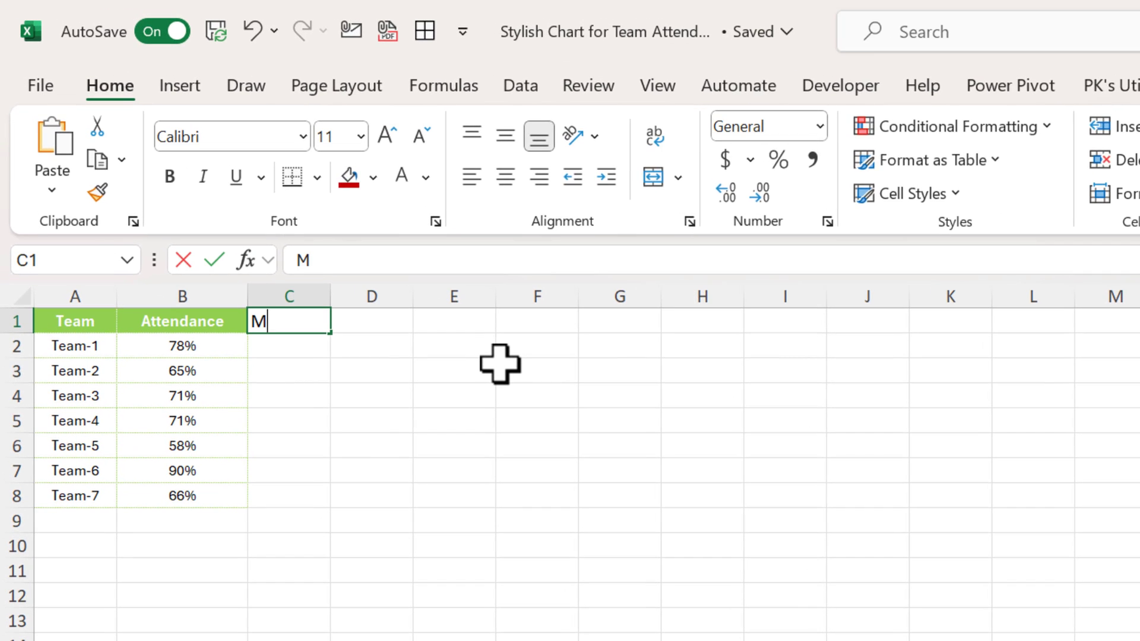
pyautogui.write('ax Value')
pyautogui.press('Return')
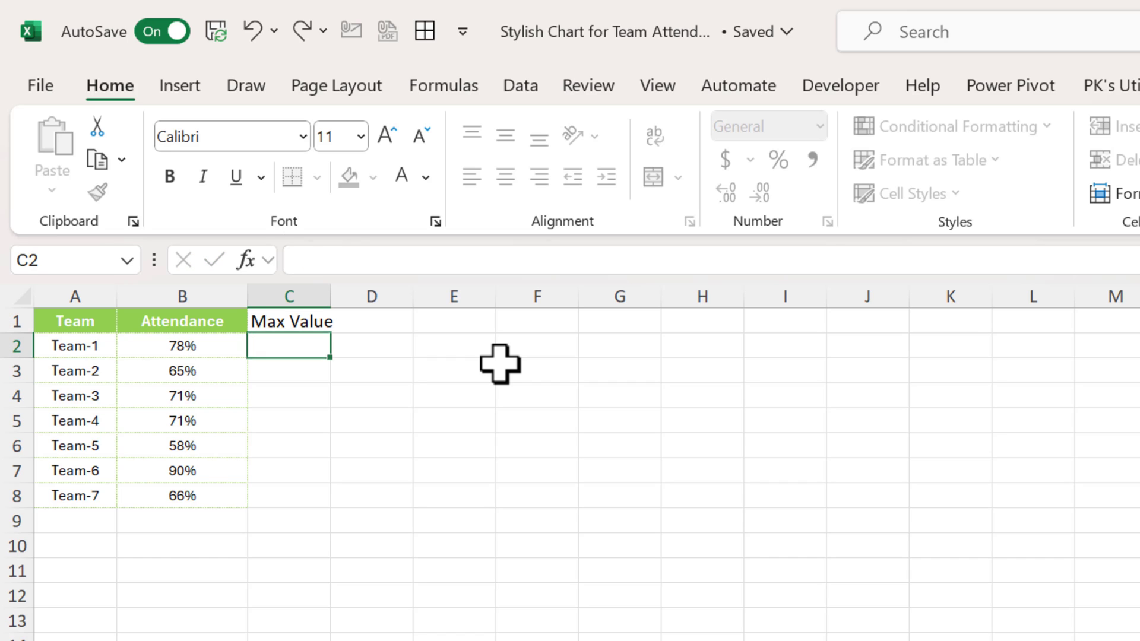
# Enter 100% in C2, fill it down to C8, and select A1:C8
pyautogui.press('Left')
pyautogui.press('Down')
pyautogui.press('Down')
pyautogui.press('Down')
pyautogui.press('Down')
pyautogui.press('Up')
pyautogui.press('Up')
pyautogui.press('Up')
pyautogui.press('Up')
pyautogui.press('Up')
pyautogui.press('Down')
pyautogui.press('Right')
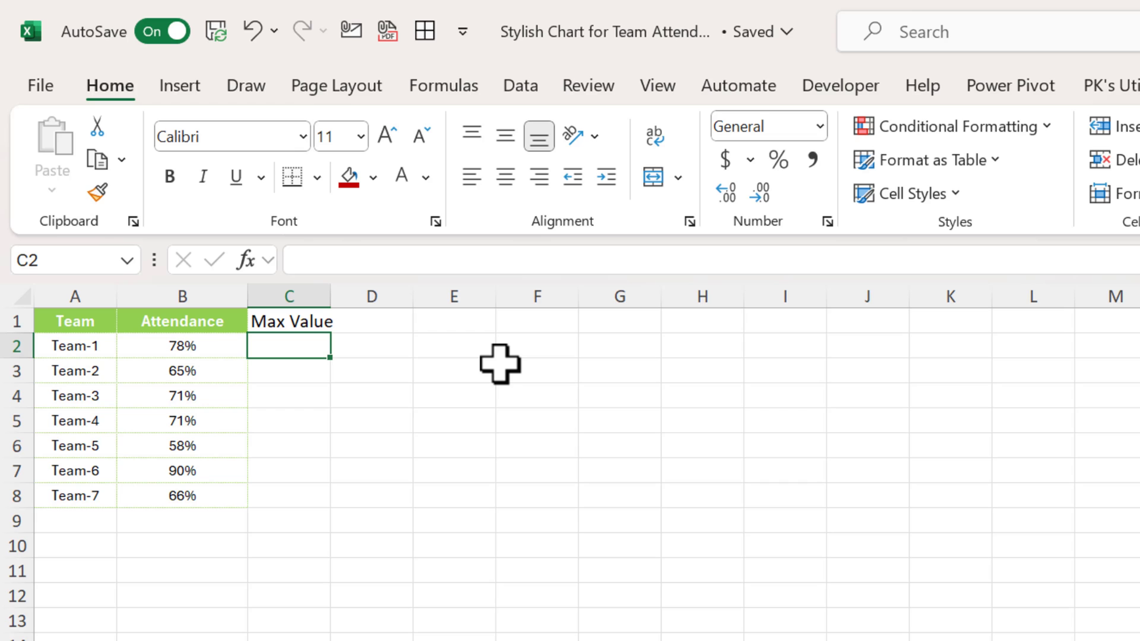
pyautogui.write('100')
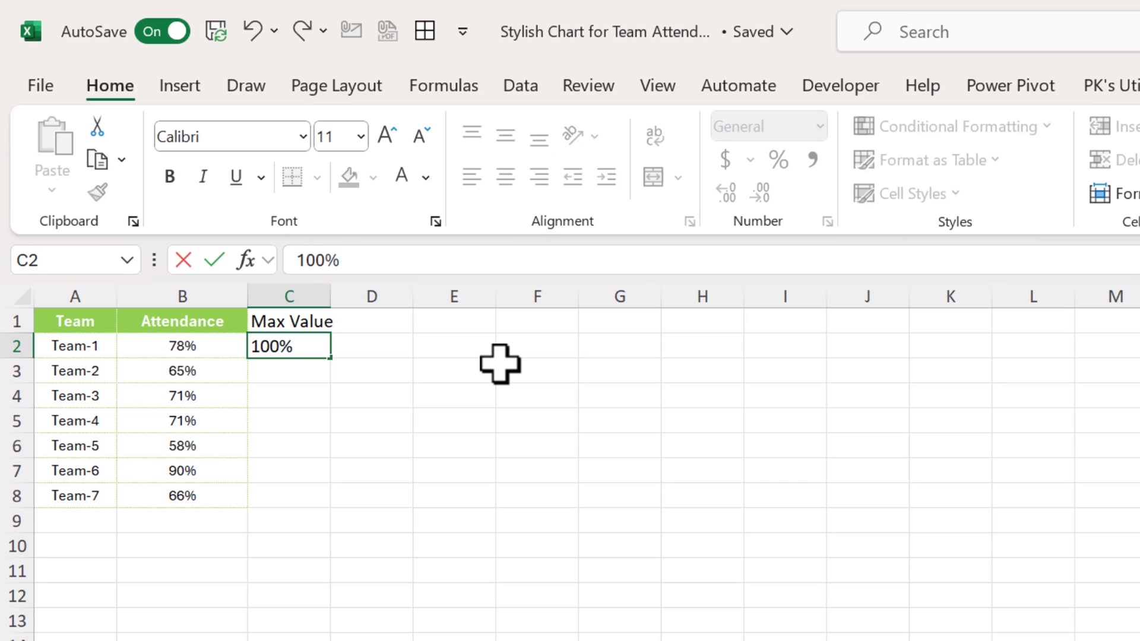
pyautogui.press('Return')
pyautogui.click(304, 348)
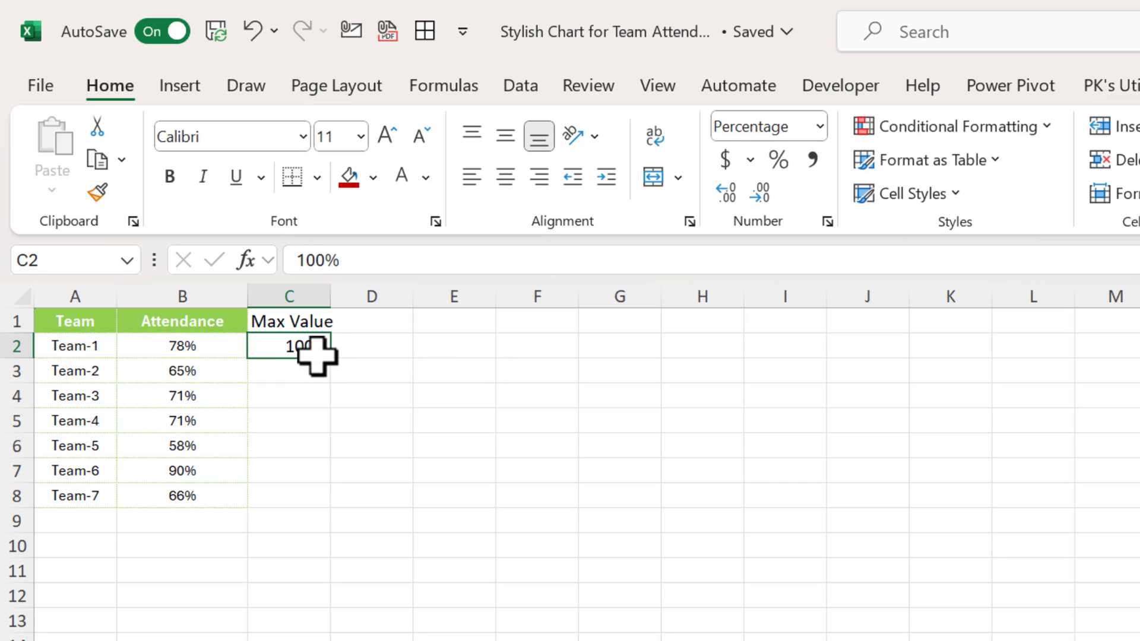
pyautogui.moveTo(329, 359); pyautogui.dragTo(328, 507)
pyautogui.click(454, 369)
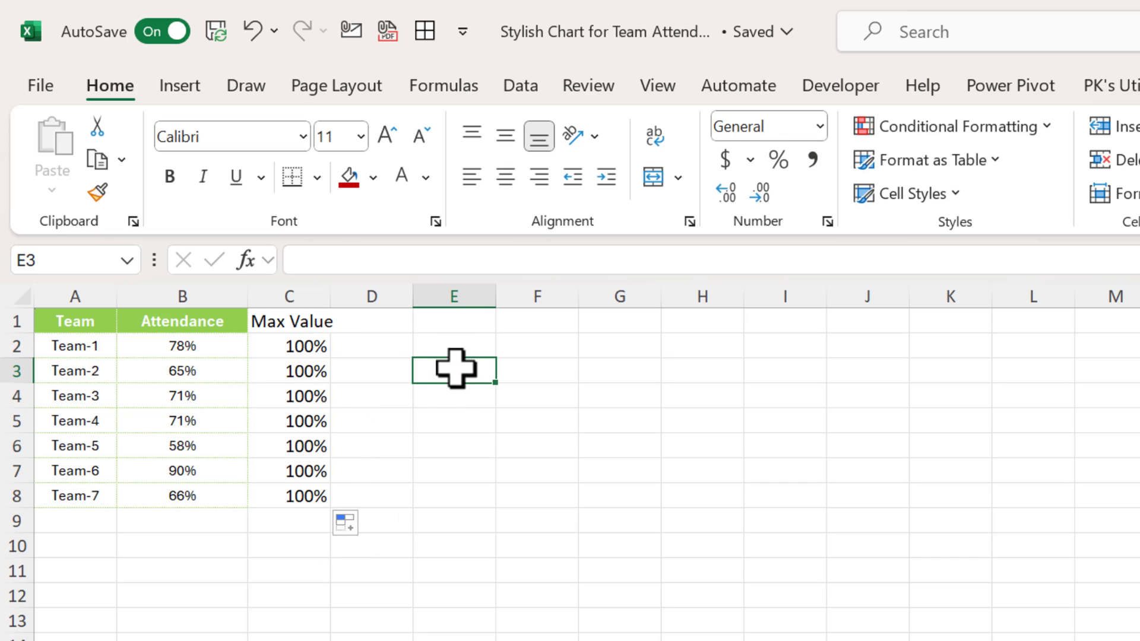
pyautogui.moveTo(79, 320)
pyautogui.mouseDown()
pyautogui.moveTo(283, 374)
pyautogui.moveTo(286, 494)
pyautogui.mouseUp()
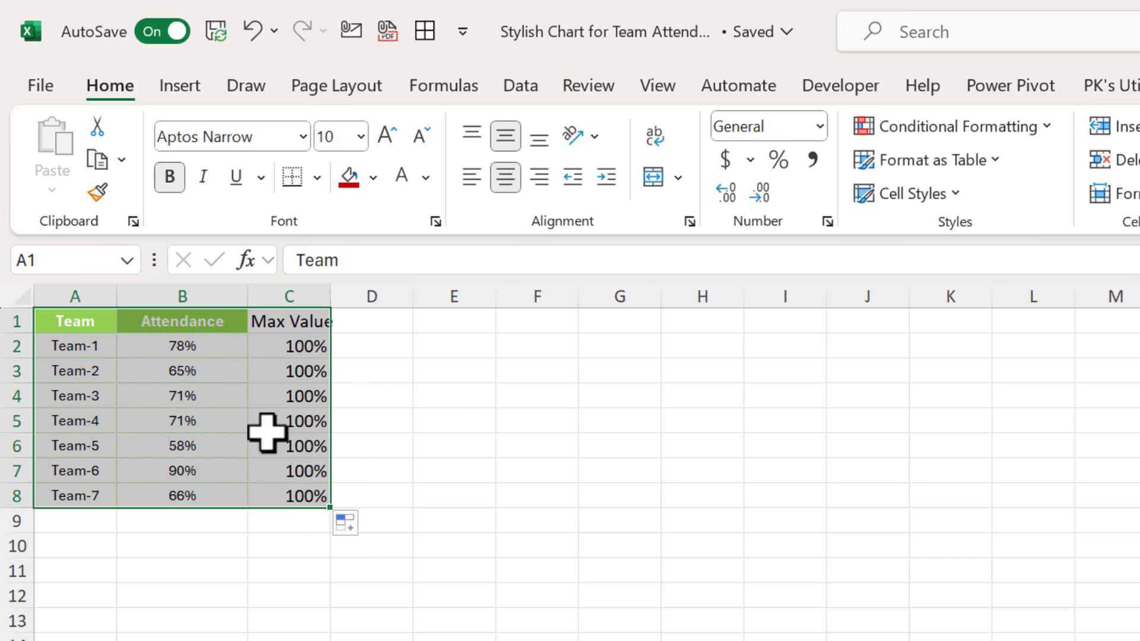
# Insert a Clustered Bar chart plotting Attendance against the 100% Max Value per team
pyautogui.click(180, 89)
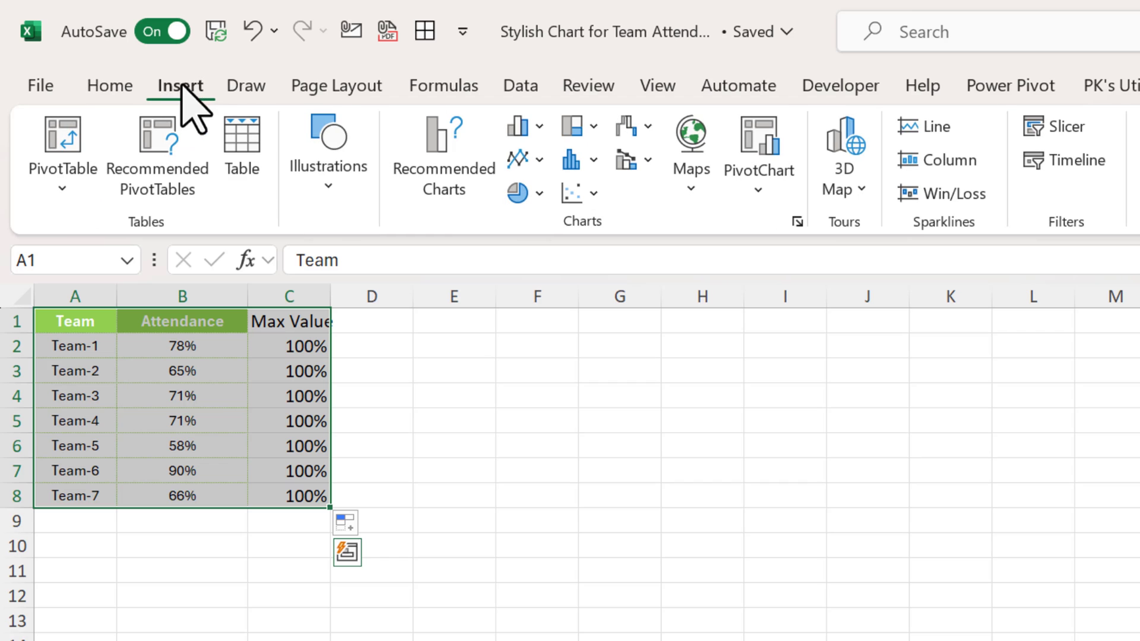
pyautogui.click(540, 126)
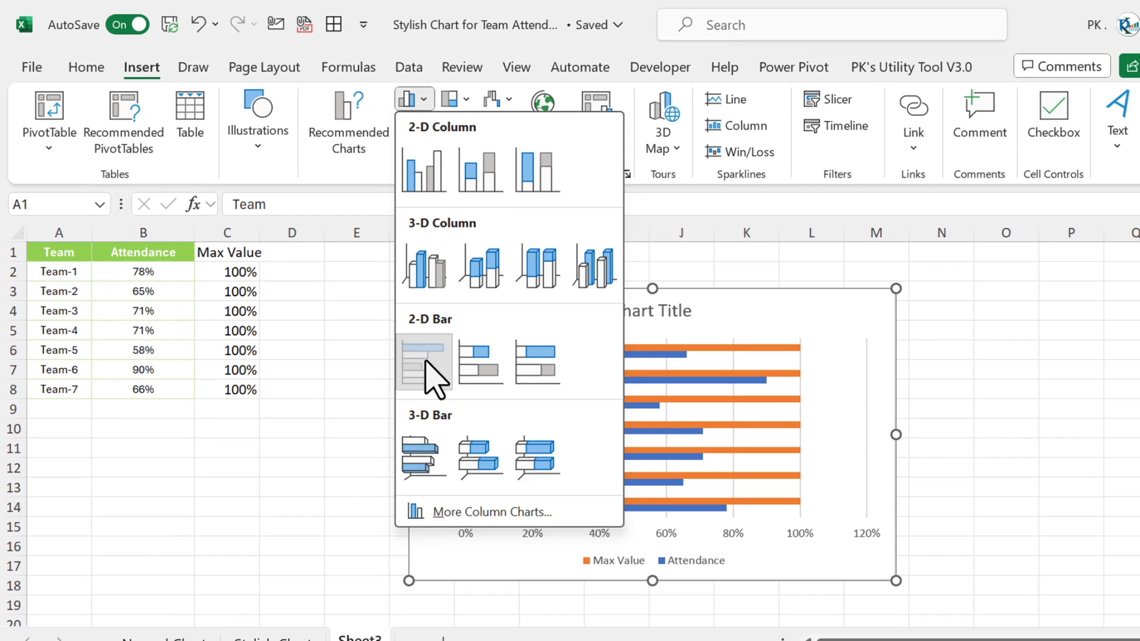
pyautogui.click(425, 358)
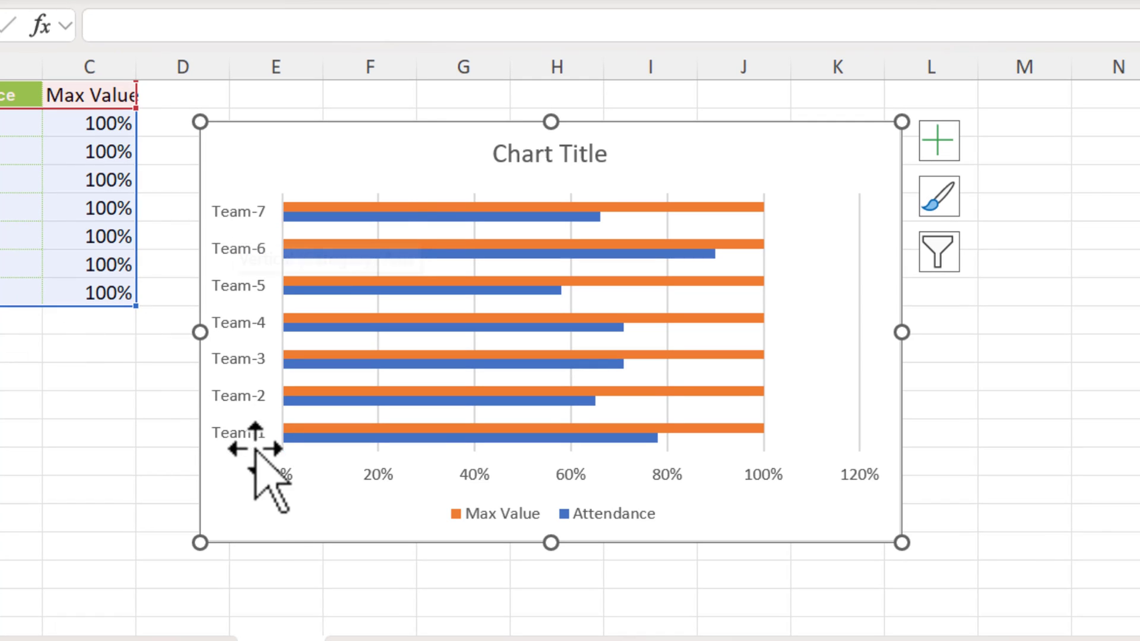
pyautogui.click(246, 244)
# Set the team axis to categories in reverse order, putting Team-1 at the top
pyautogui.rightClick(242, 245)
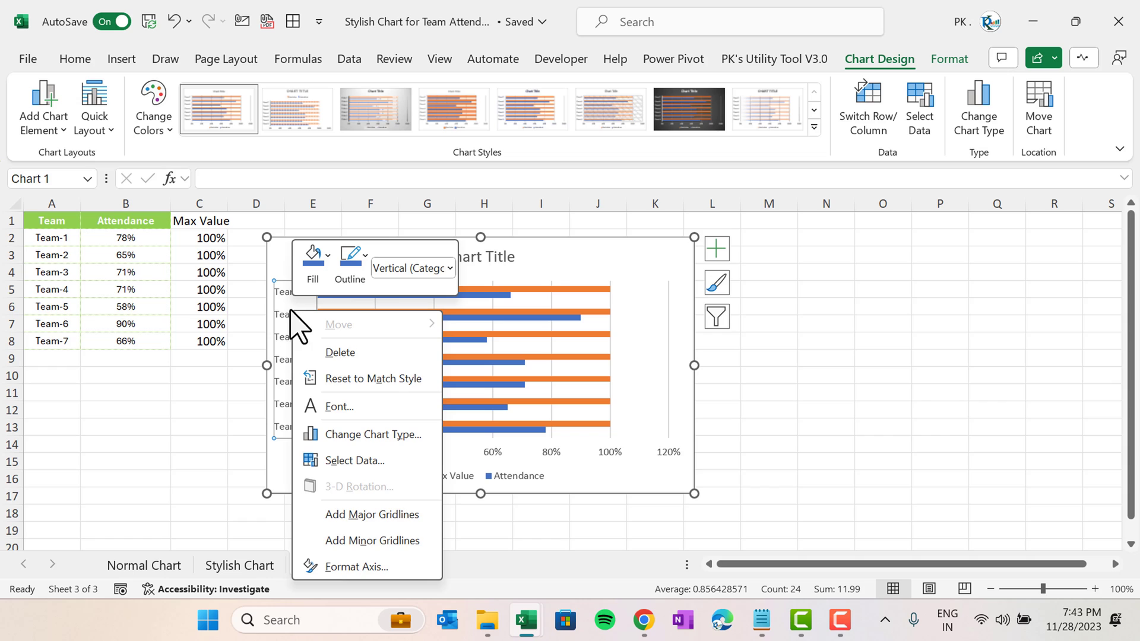
pyautogui.click(375, 567)
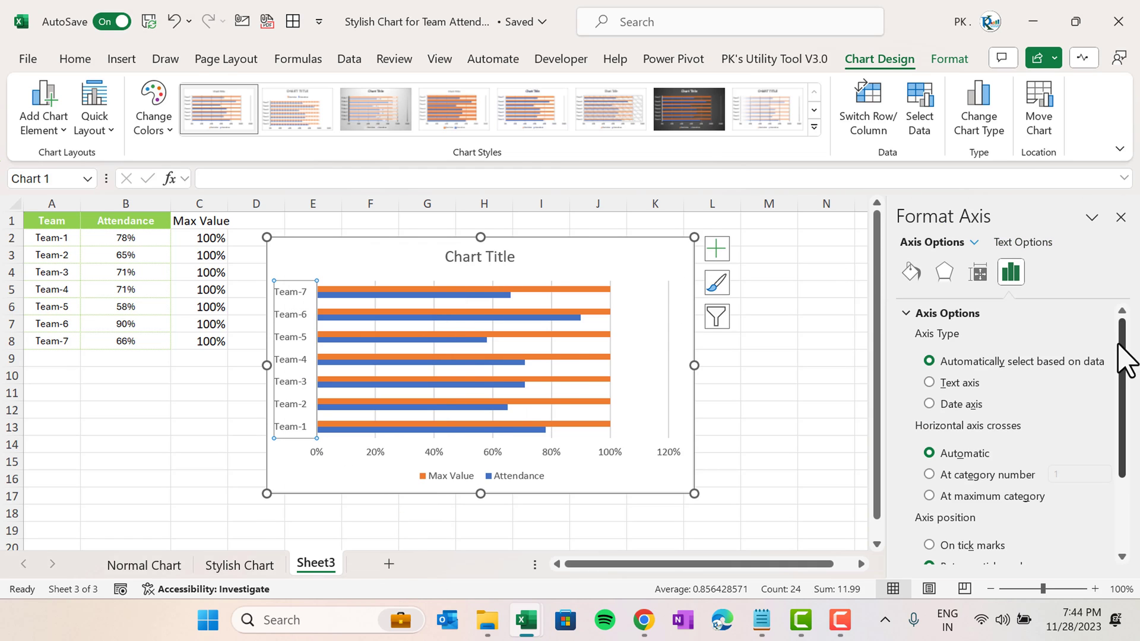
pyautogui.moveTo(1131, 351); pyautogui.dragTo(1119, 438)
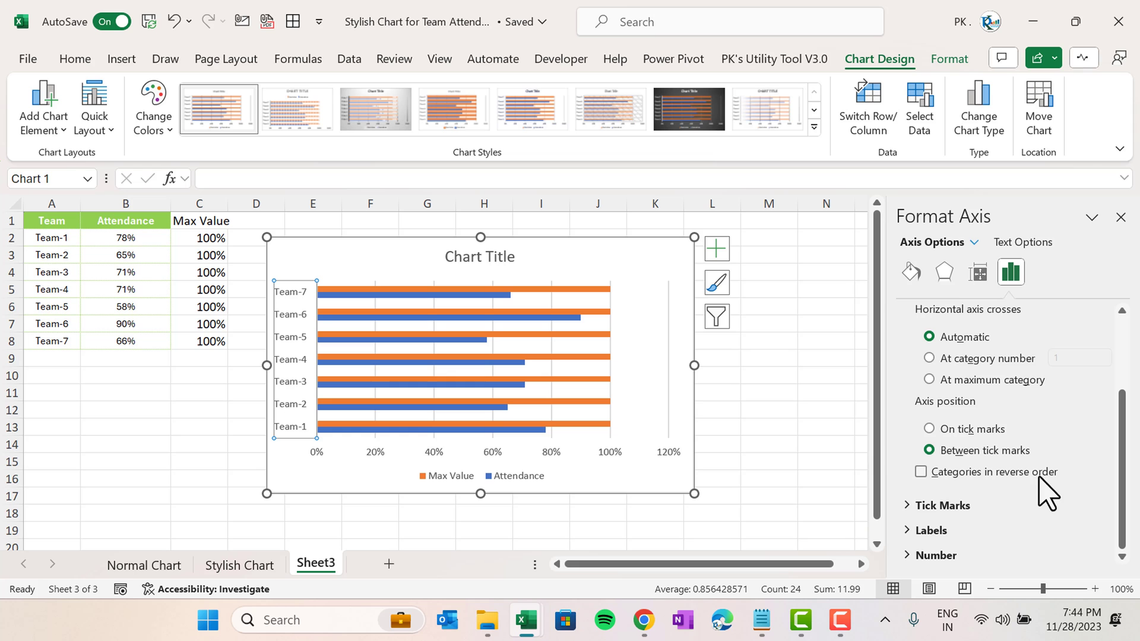
pyautogui.click(921, 472)
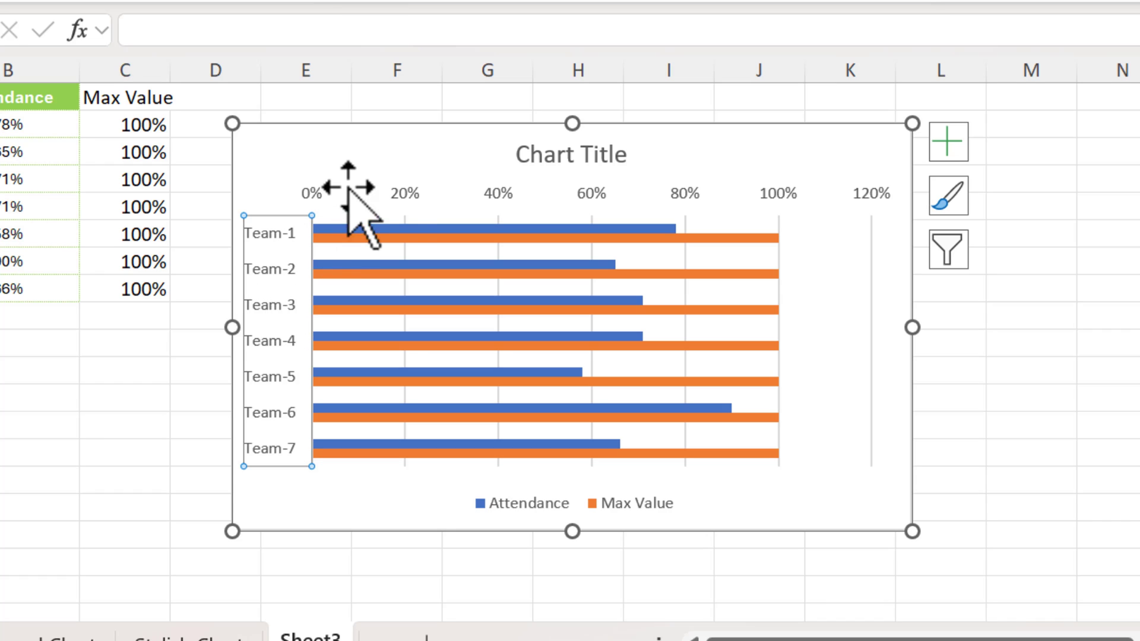
pyautogui.click(403, 191)
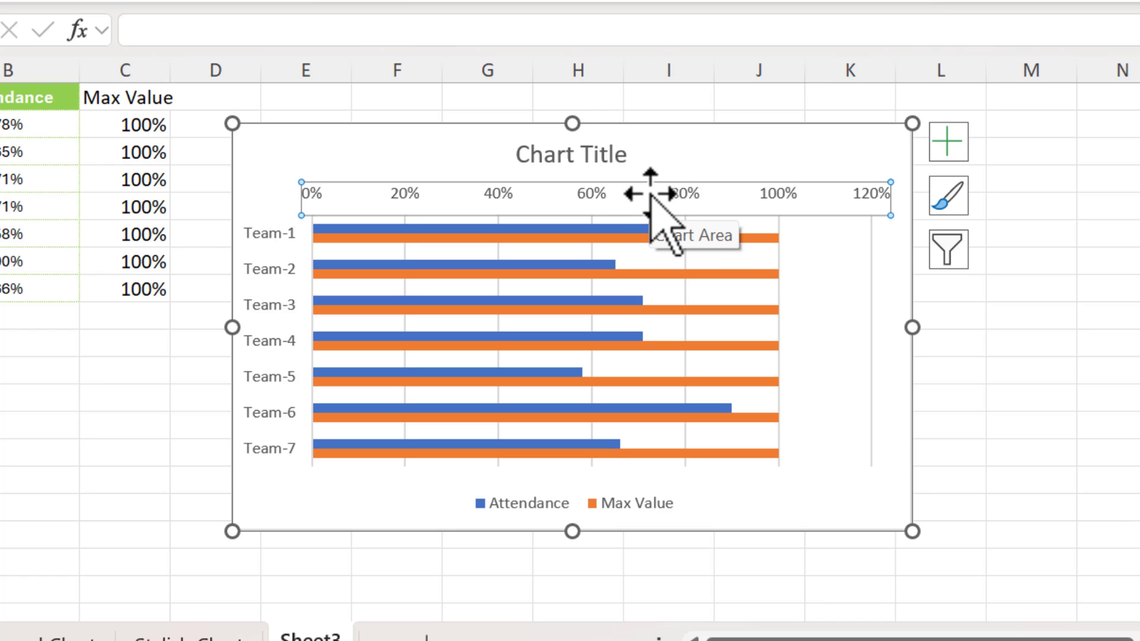
# Delete the percentage axis and turn off the chart's gridlines and legend
pyautogui.press('Delete')
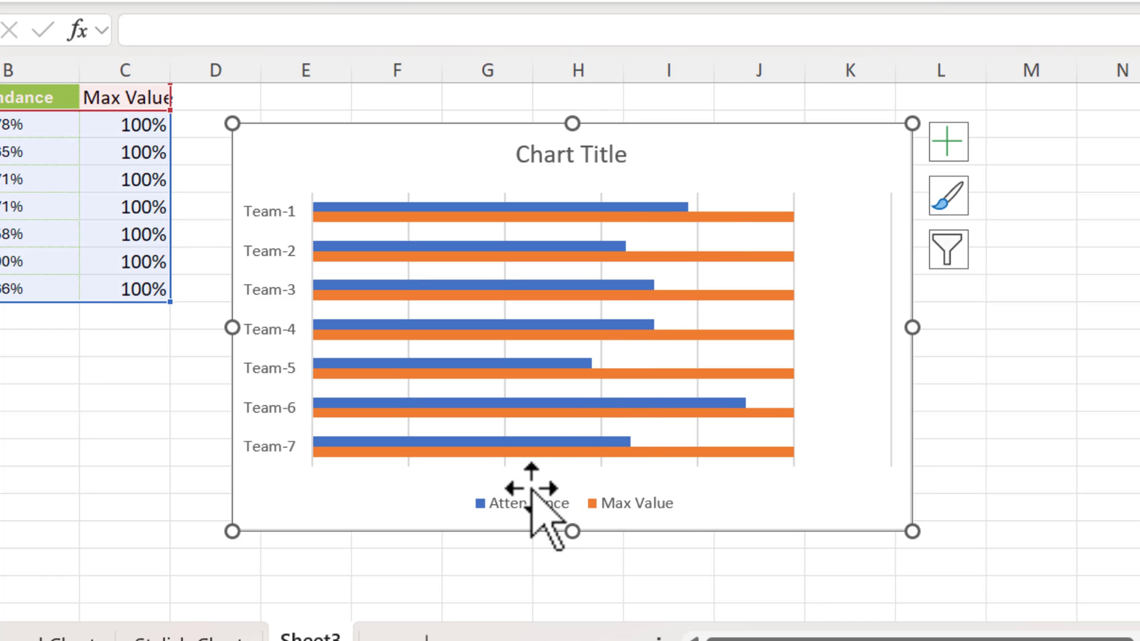
pyautogui.click(534, 499)
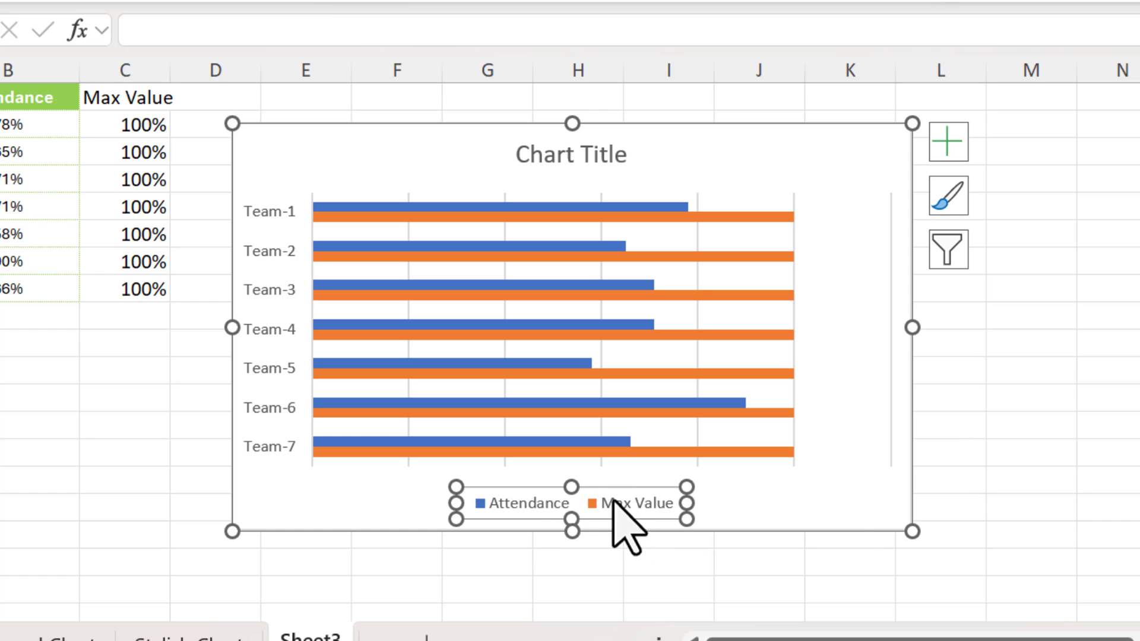
pyautogui.click(948, 143)
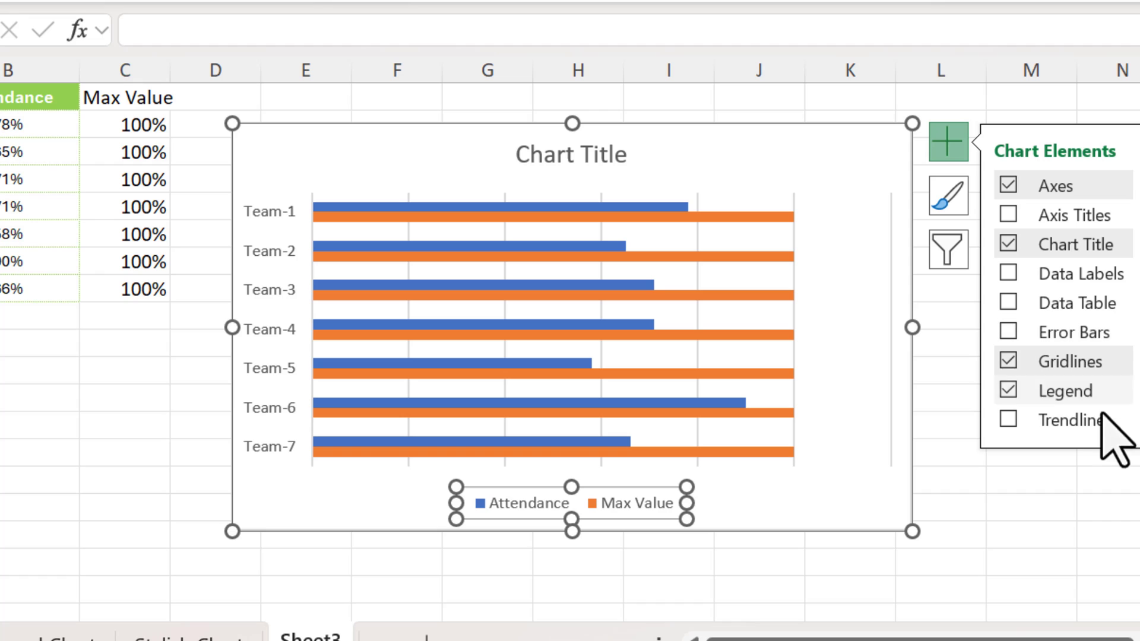
pyautogui.click(1009, 361)
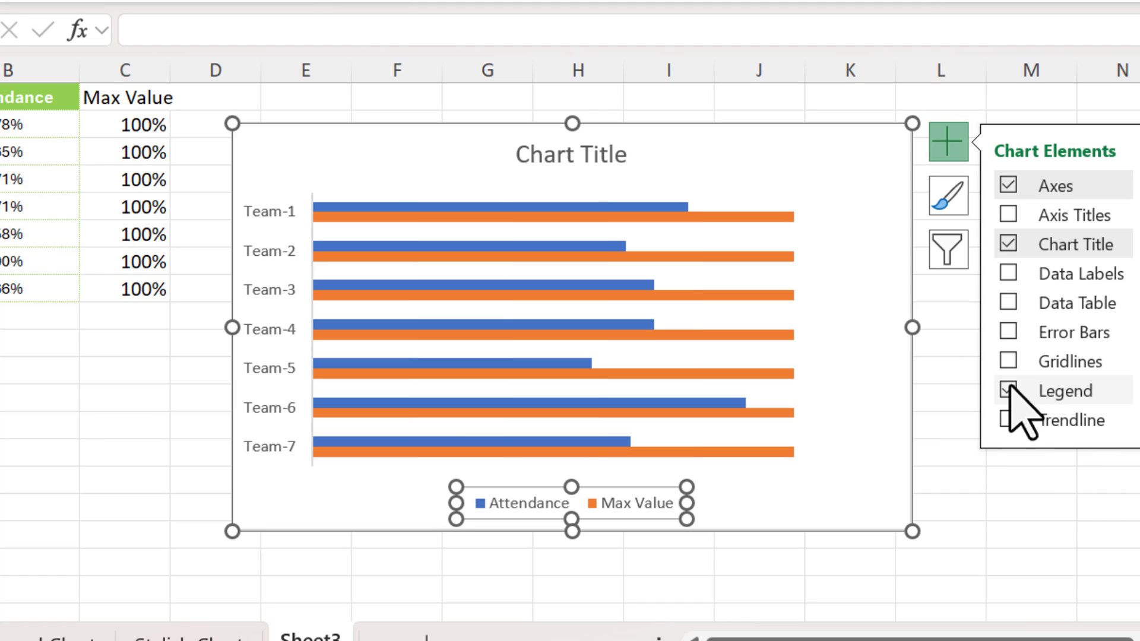
pyautogui.click(1009, 391)
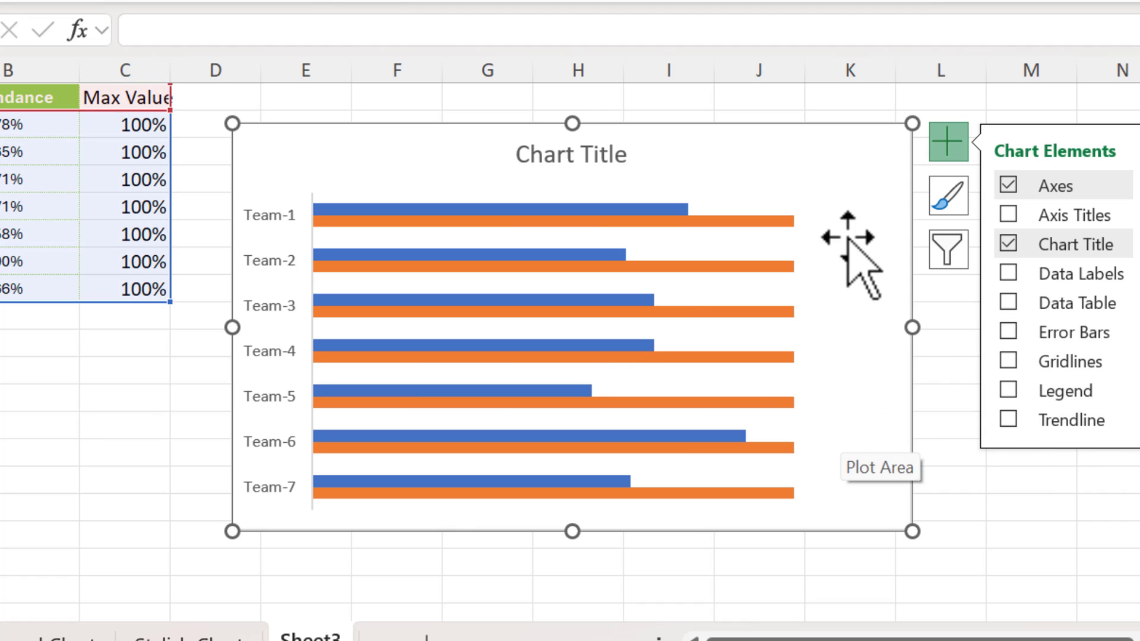
# Set the Max Value series gap width to 25% for thicker bars
pyautogui.rightClick(557, 220)
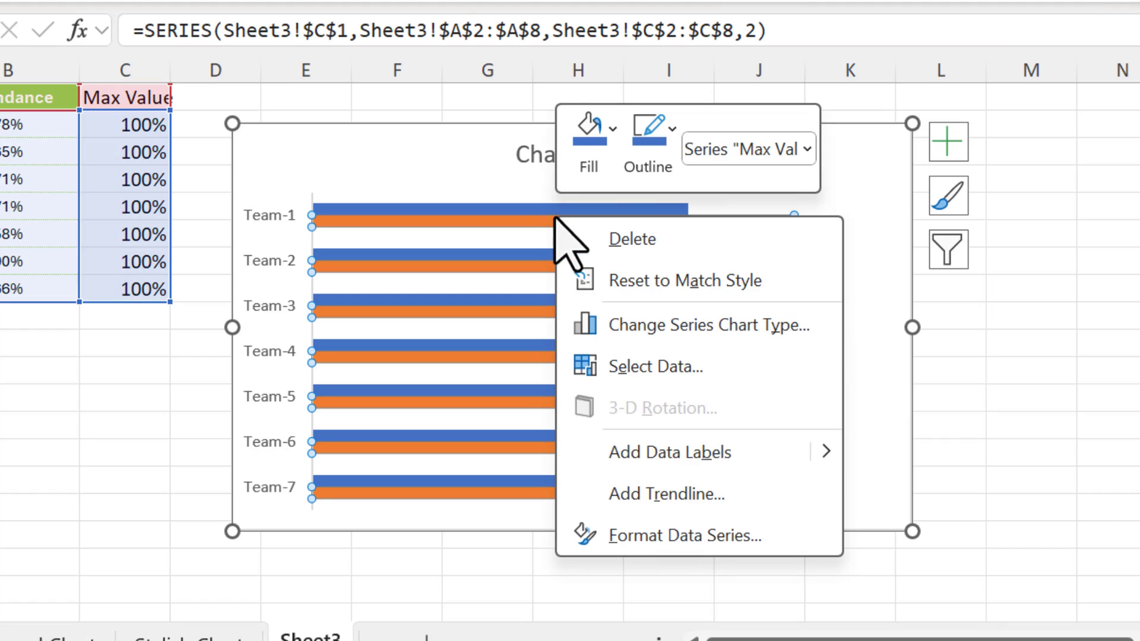
pyautogui.click(665, 537)
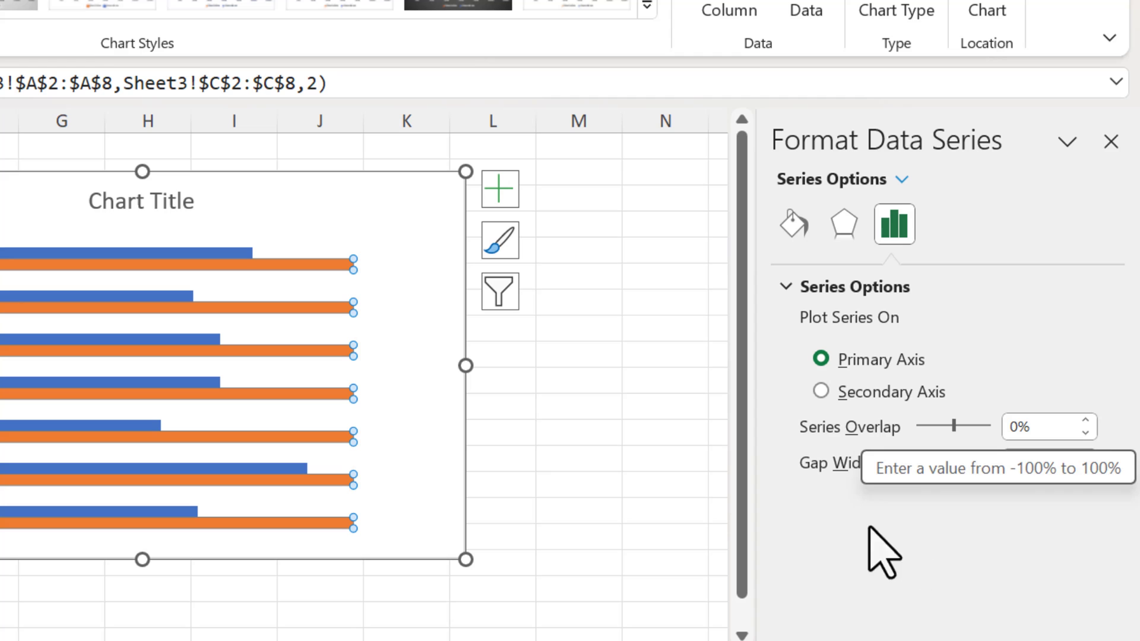
pyautogui.click(1013, 466)
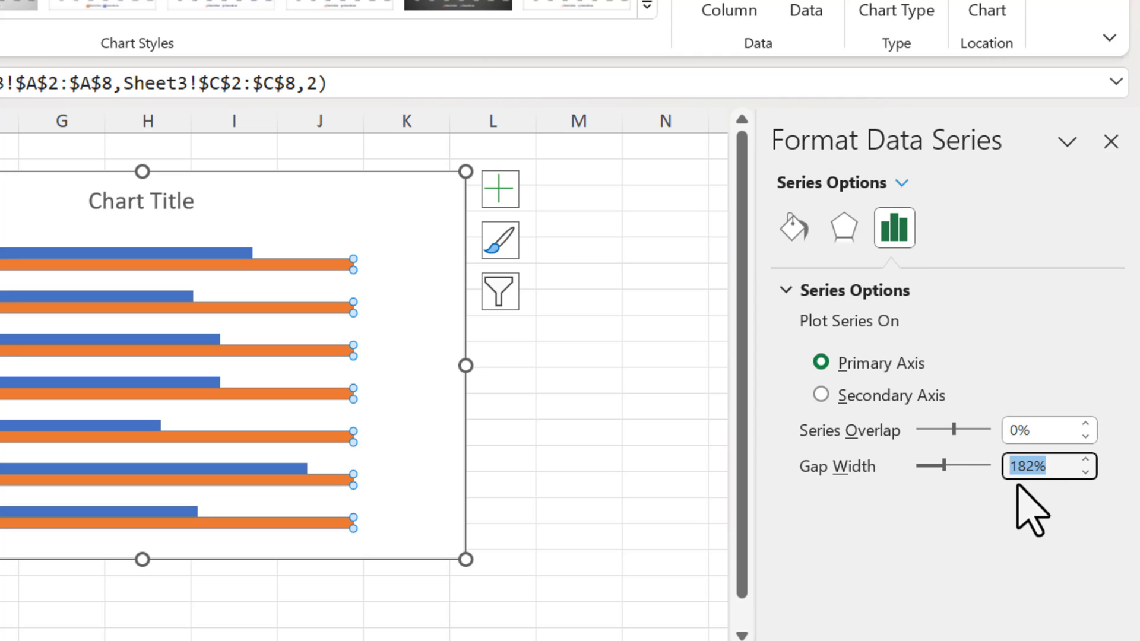
pyautogui.write('25')
pyautogui.press('Return')
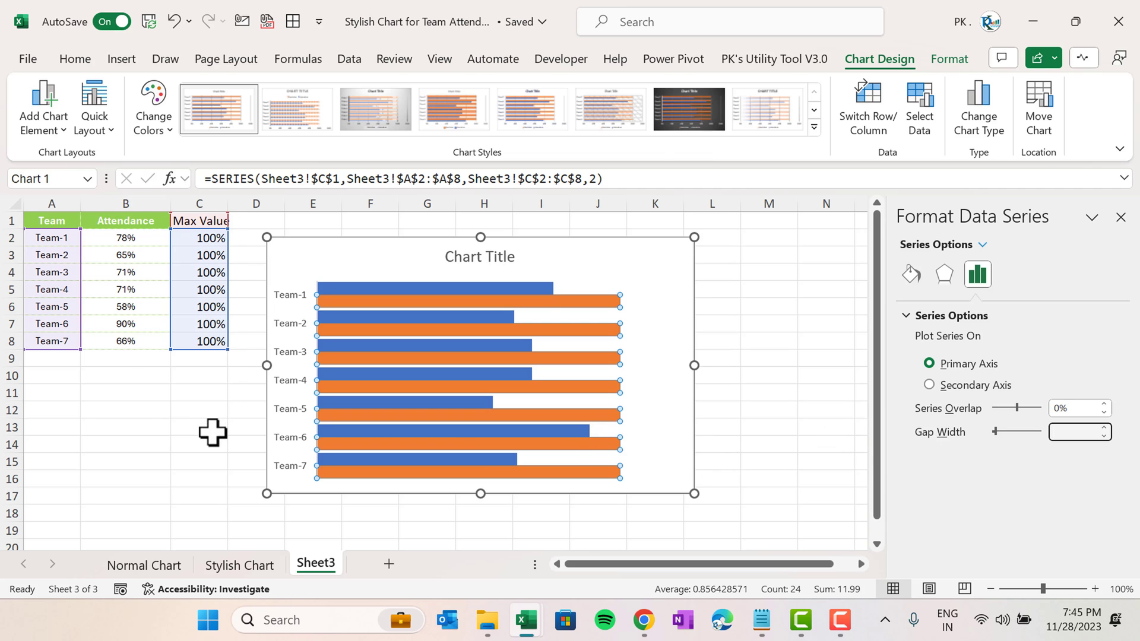
# Drag the chart's right edge inward to make the chart slightly narrower
pyautogui.click(212, 433)
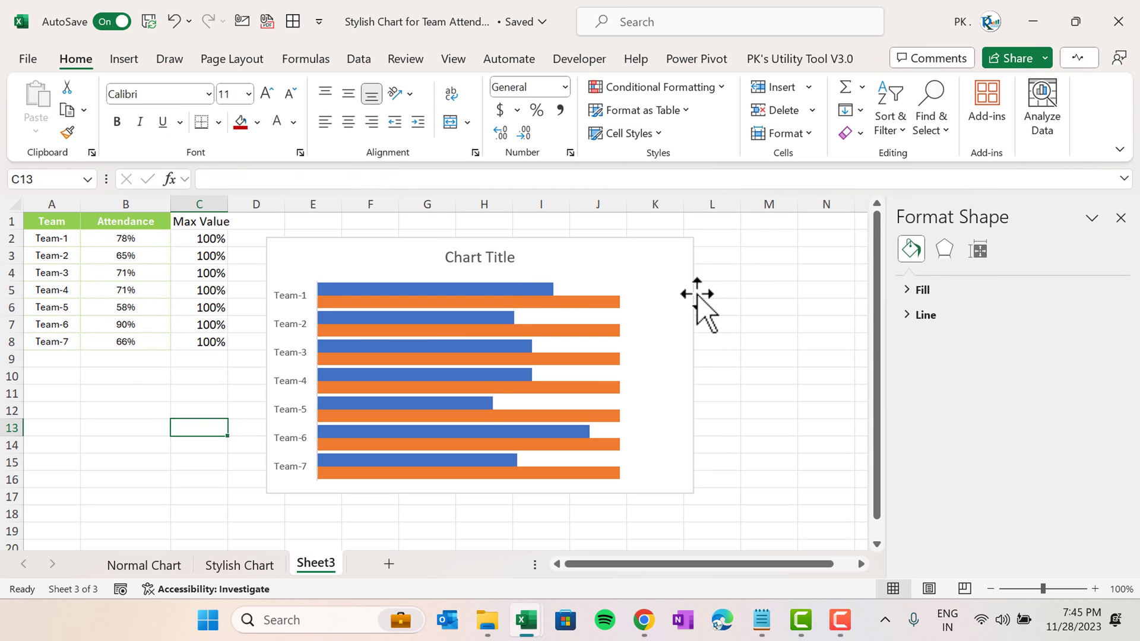
pyautogui.click(693, 321)
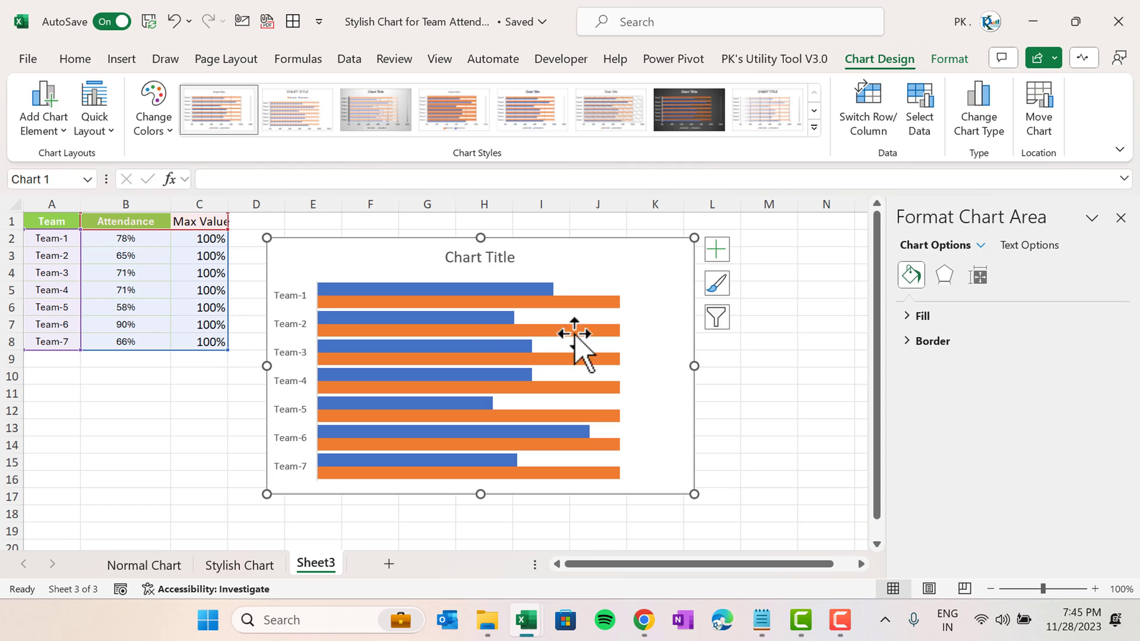
pyautogui.moveTo(697, 368); pyautogui.dragTo(677, 372)
pyautogui.click(711, 324)
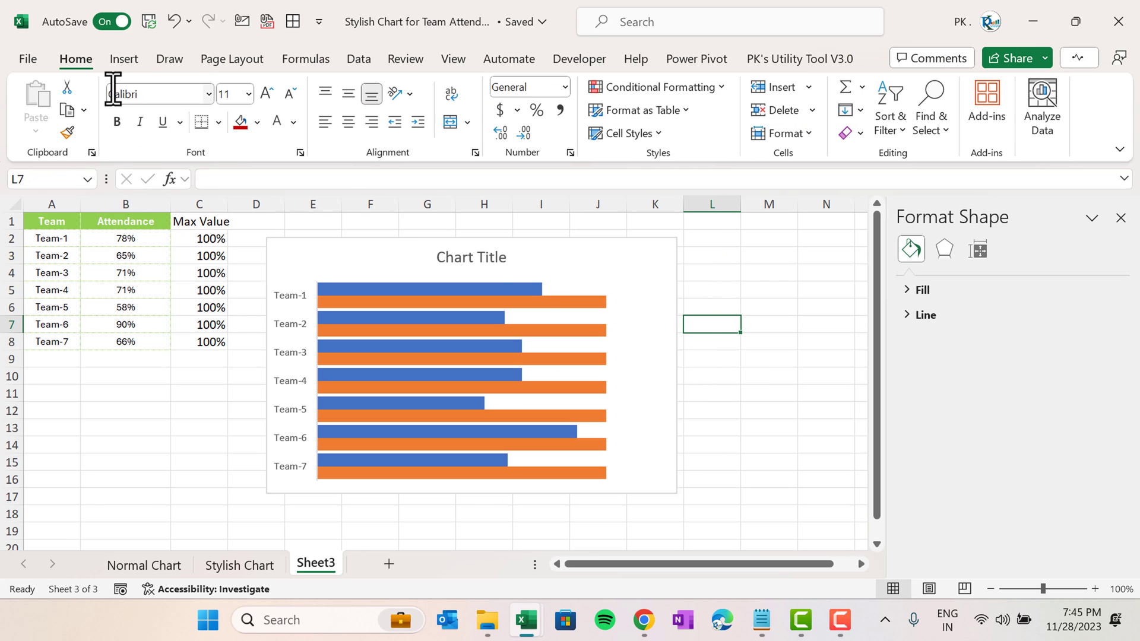
pyautogui.click(124, 59)
# Insert the filled and the outline 'user' person icons from the stock icon library
pyautogui.click(230, 137)
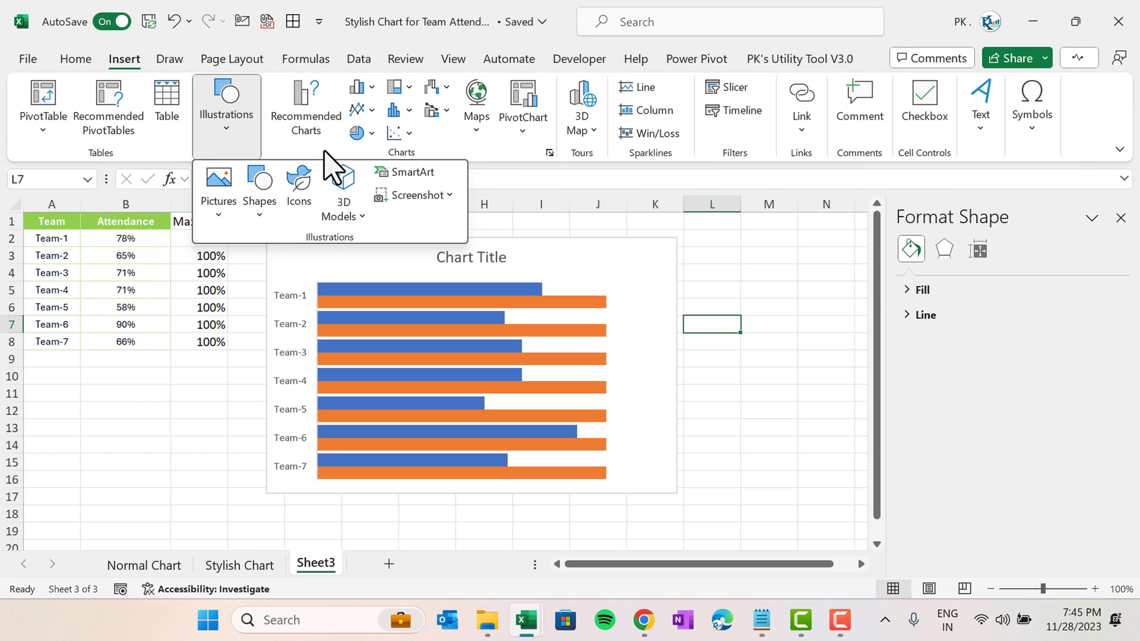
pyautogui.click(300, 193)
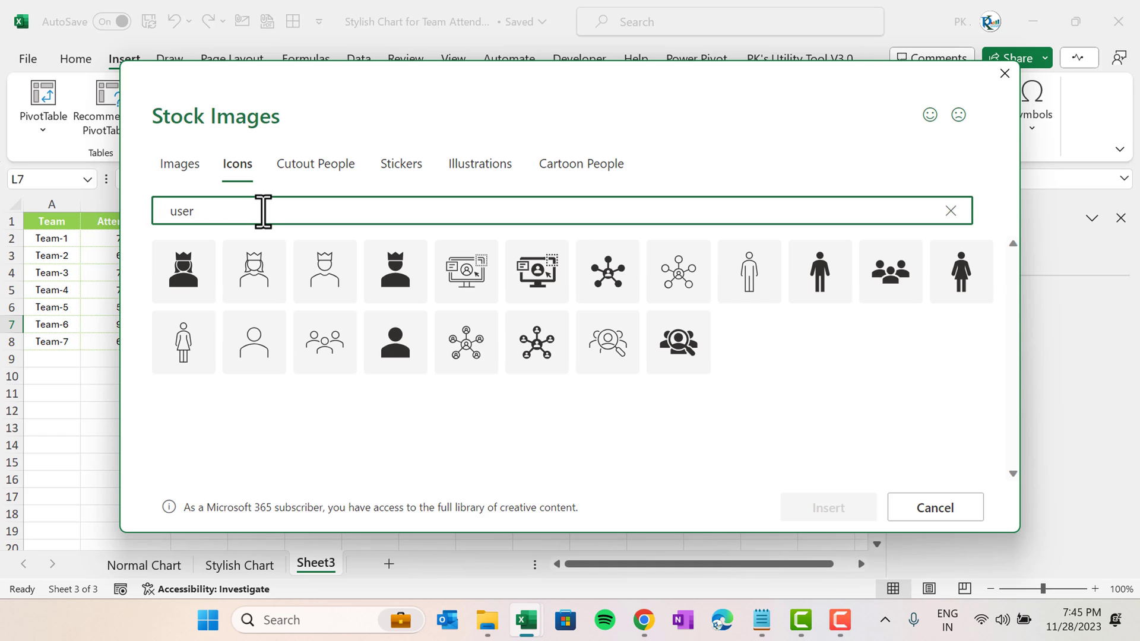
pyautogui.click(417, 344)
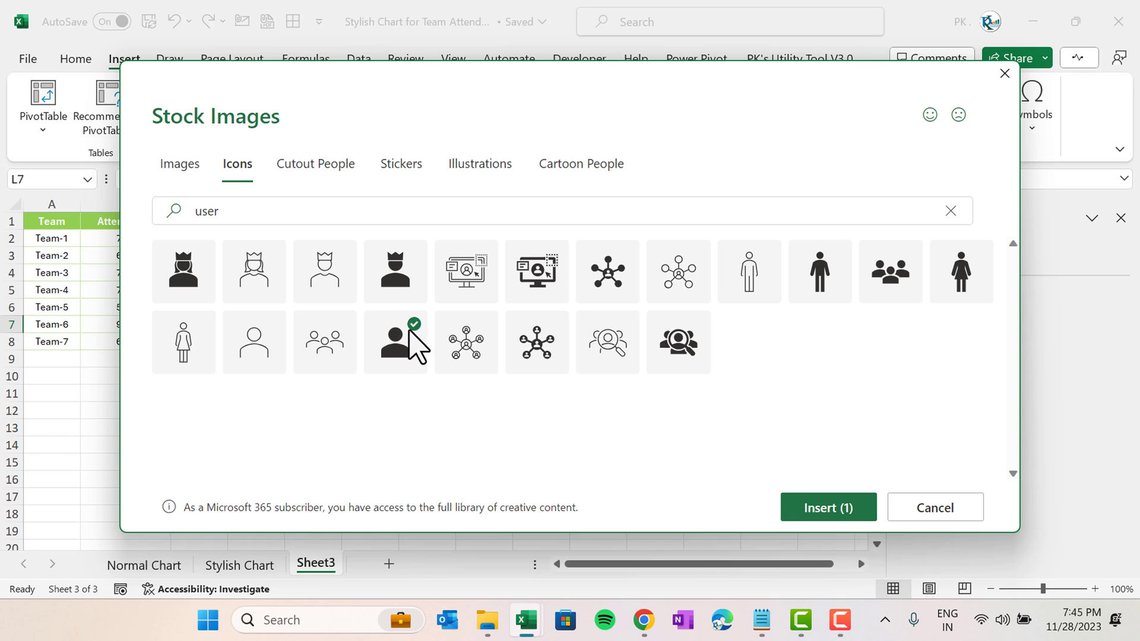
pyautogui.click(271, 331)
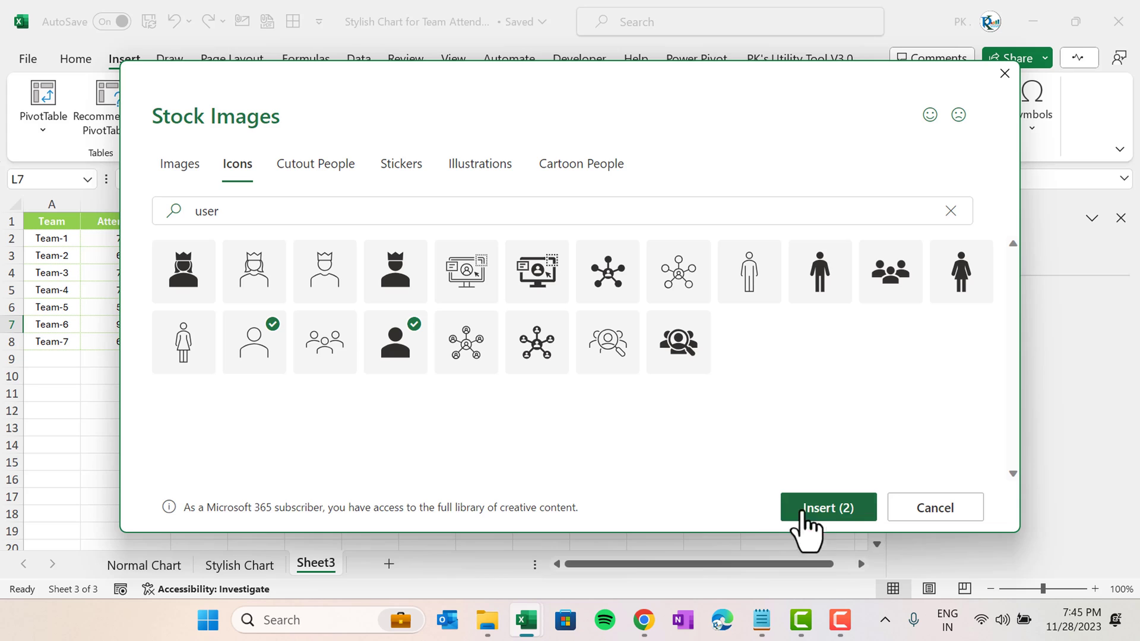
pyautogui.click(814, 528)
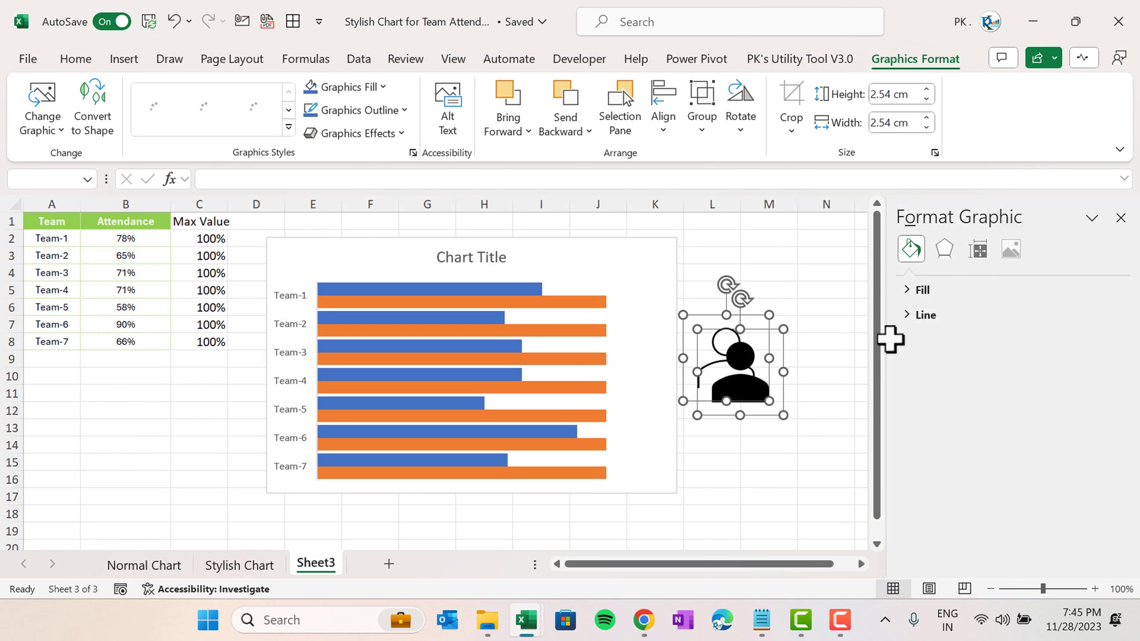
# Move the filled person icon aside and crop its empty margins to about 1.85 × 1.75 cm
pyautogui.click(755, 401)
pyautogui.moveTo(755, 402); pyautogui.dragTo(845, 326)
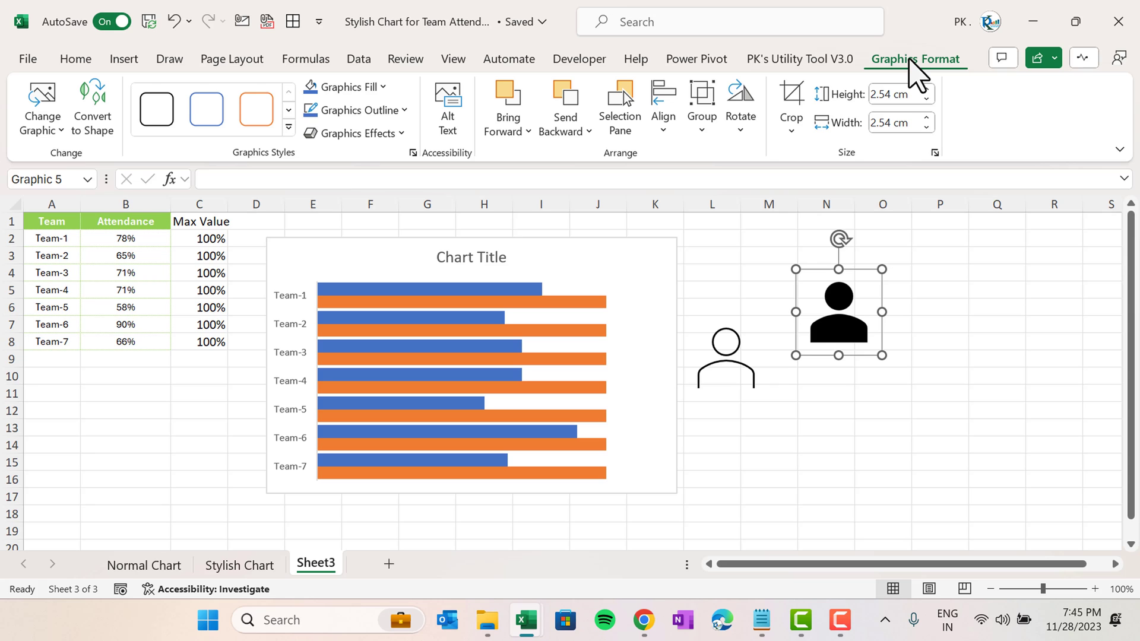
pyautogui.click(795, 96)
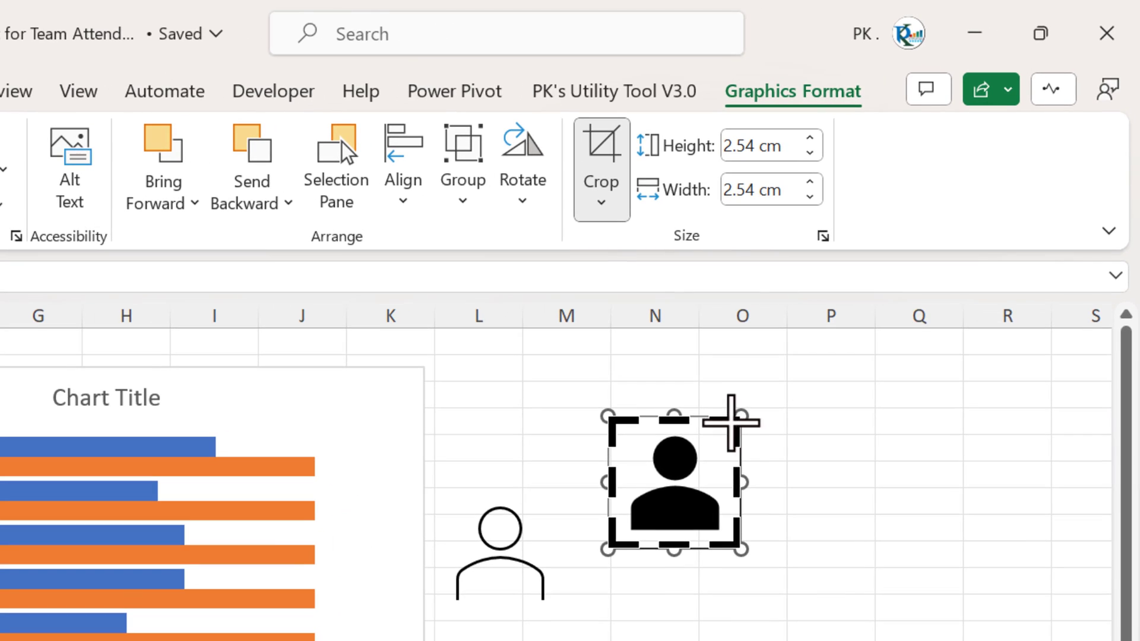
pyautogui.moveTo(874, 272); pyautogui.dragTo(871, 277)
pyautogui.moveTo(725, 430); pyautogui.dragTo(717, 436)
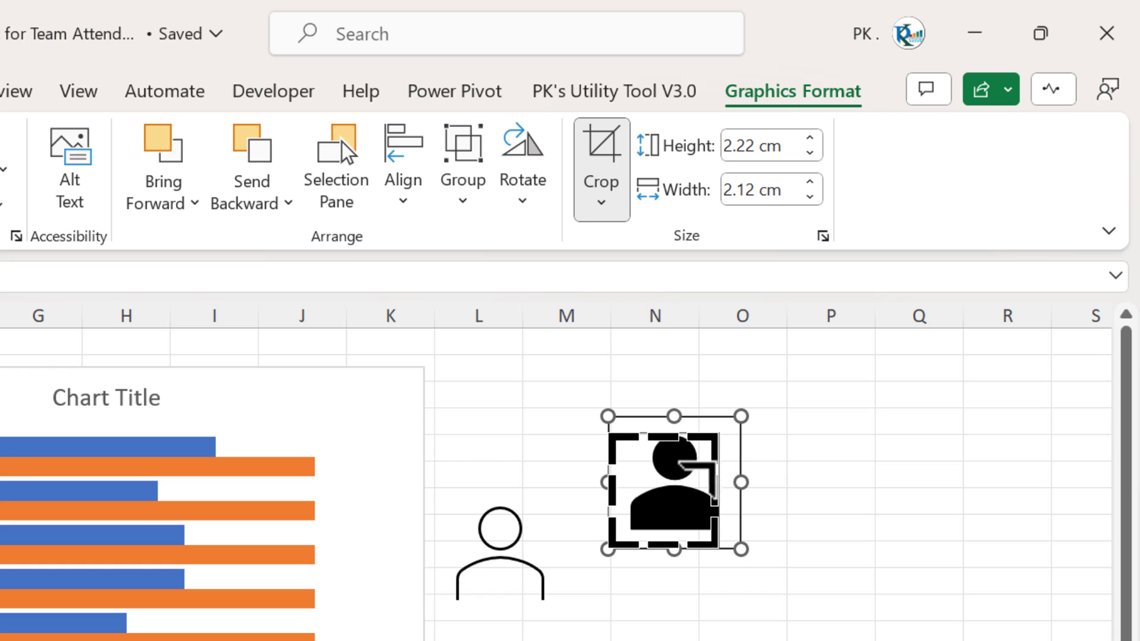
pyautogui.click(611, 534)
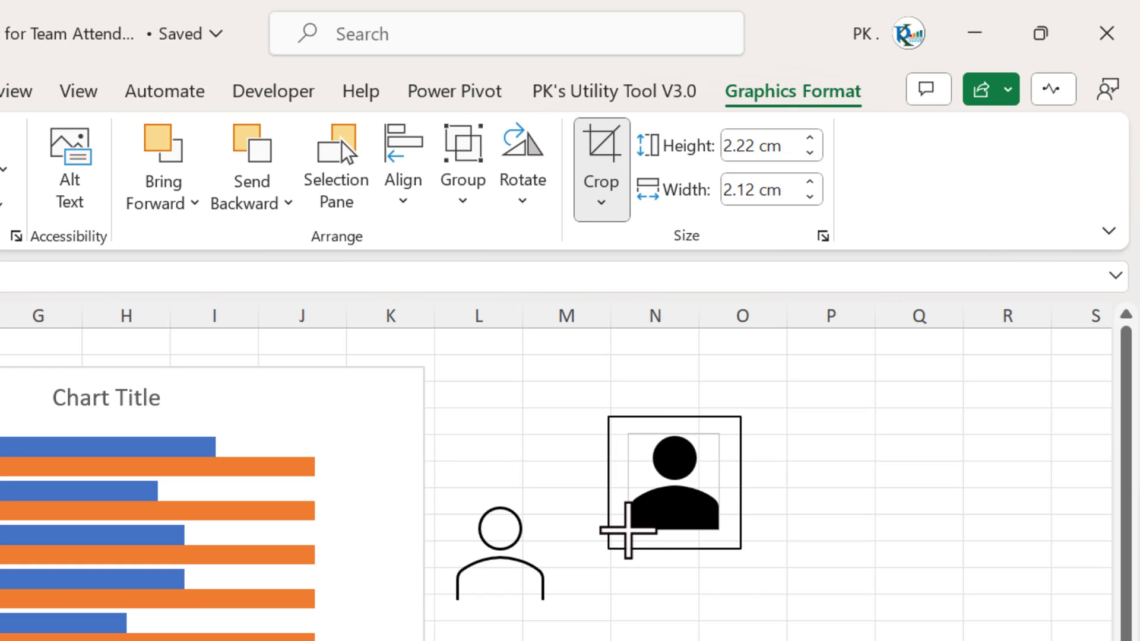
pyautogui.click(614, 155)
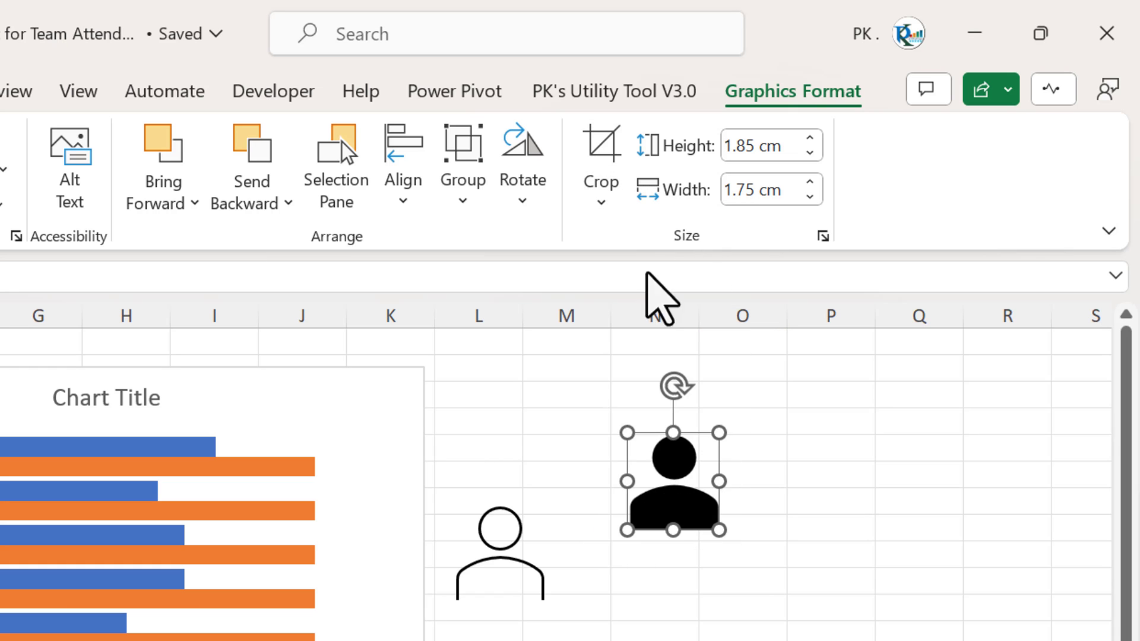
# Nudge the outline person icon right and crop its empty margins closely
pyautogui.click(514, 549)
pyautogui.moveTo(522, 536); pyautogui.dragTo(543, 532)
pyautogui.click(611, 212)
pyautogui.click(559, 501)
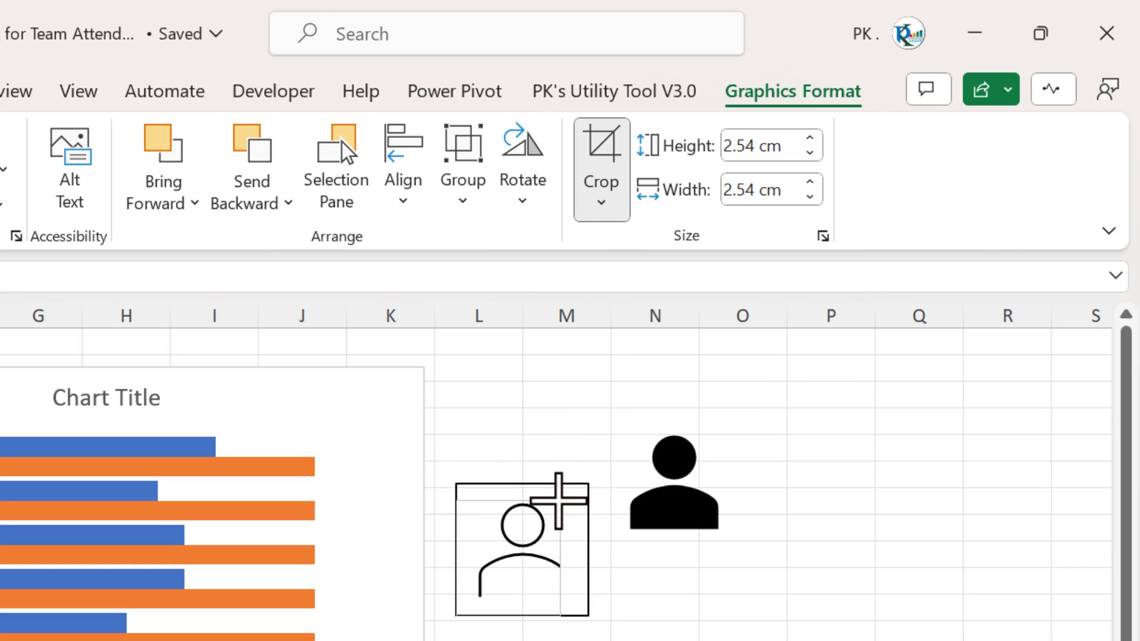
pyautogui.moveTo(560, 501); pyautogui.dragTo(571, 500)
pyautogui.moveTo(461, 612); pyautogui.dragTo(473, 600)
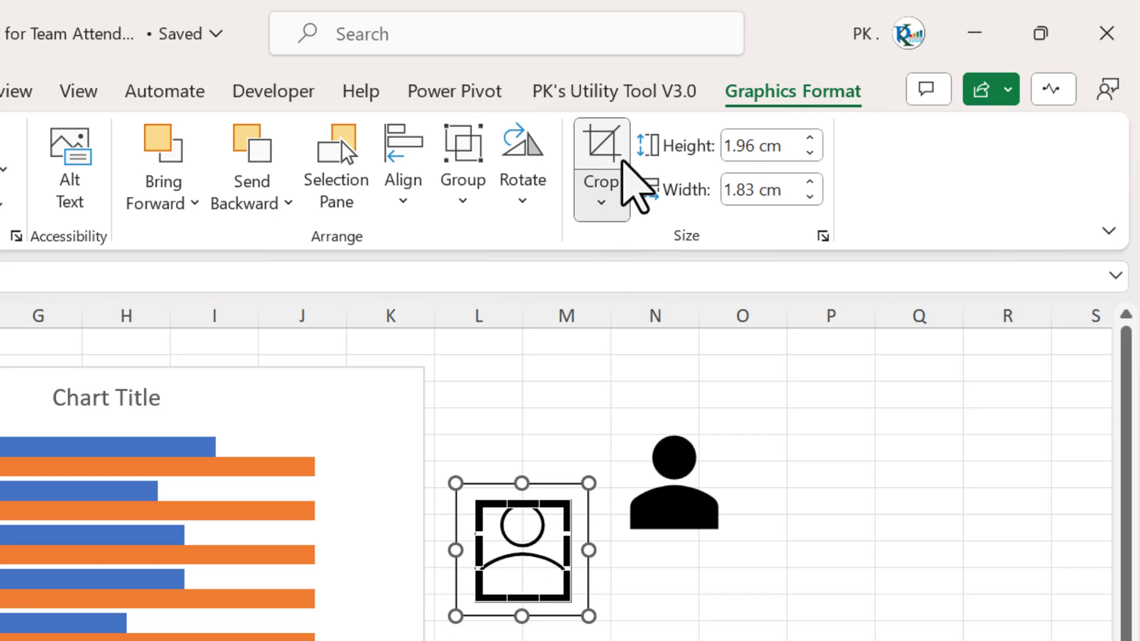
pyautogui.click(614, 153)
pyautogui.click(560, 394)
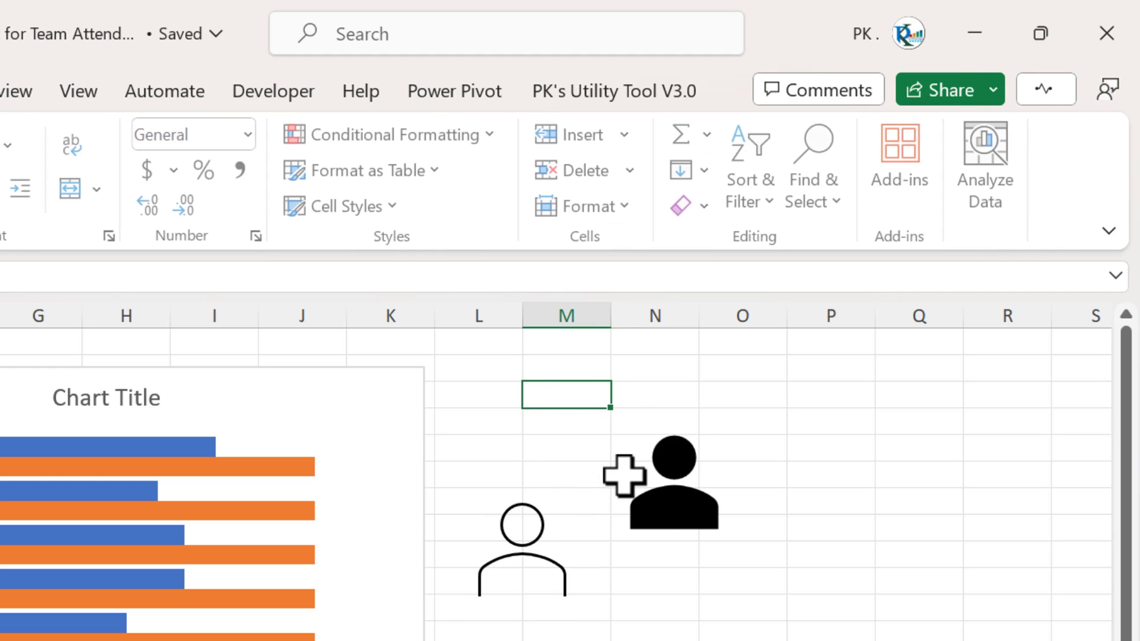
pyautogui.click(675, 509)
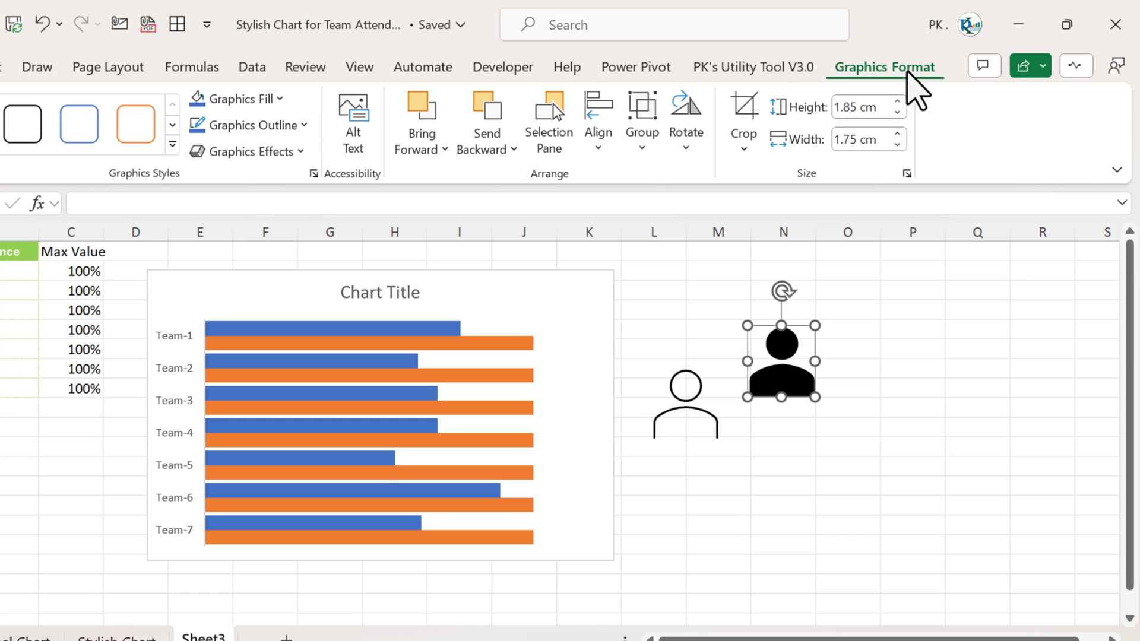
# Fill the solid person icon with blue and give the outline icon a Blue, Accent 1 outline
pyautogui.click(280, 100)
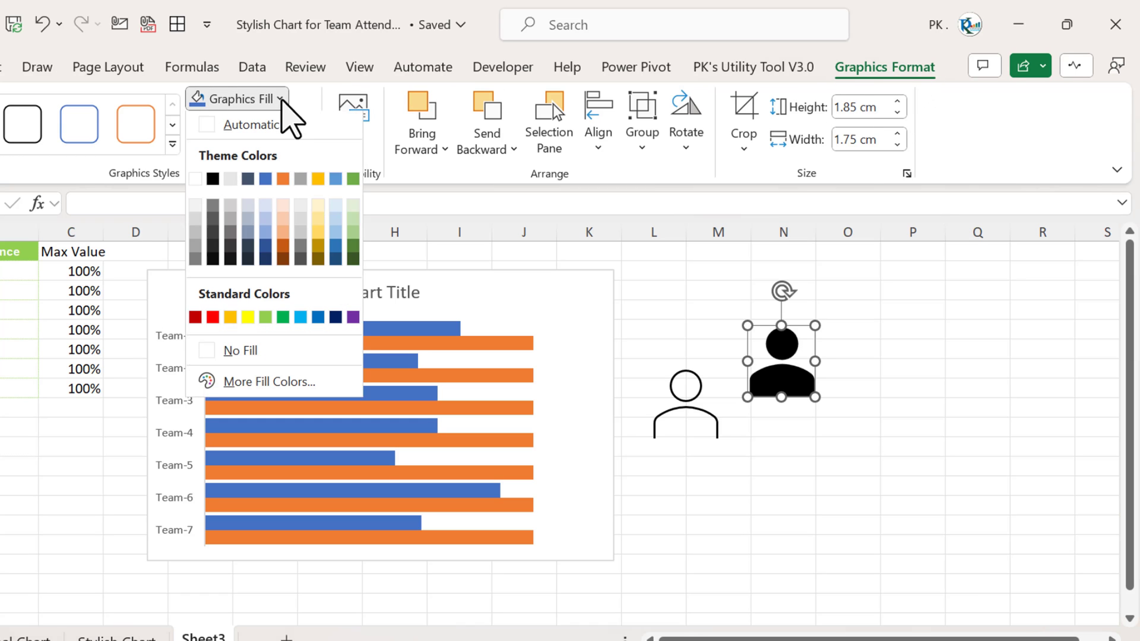
pyautogui.click(267, 183)
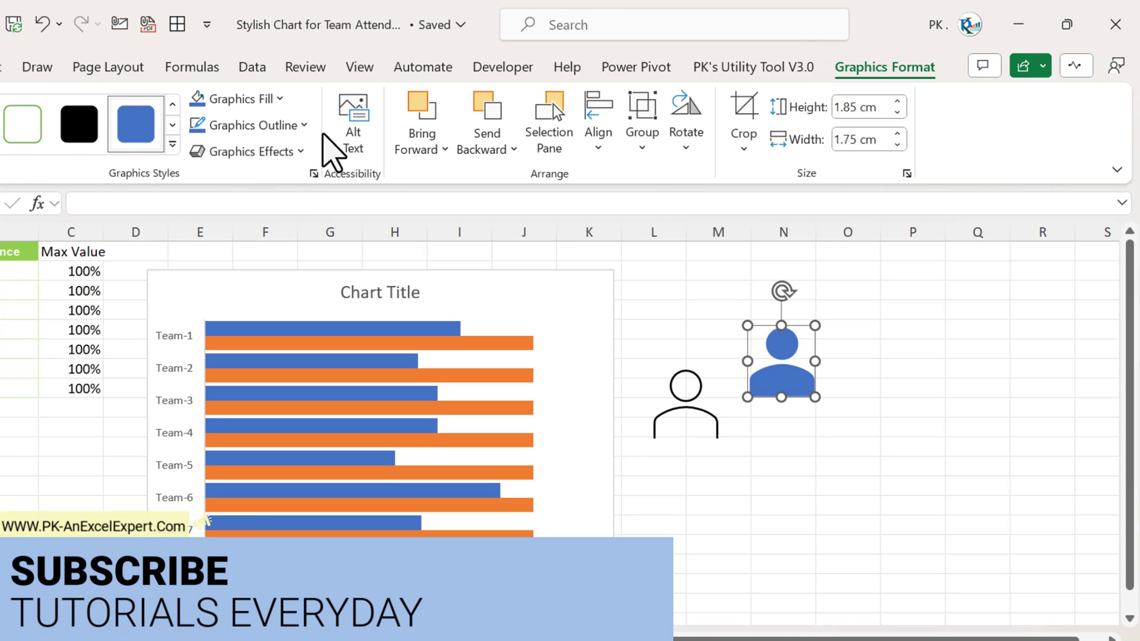
pyautogui.click(693, 404)
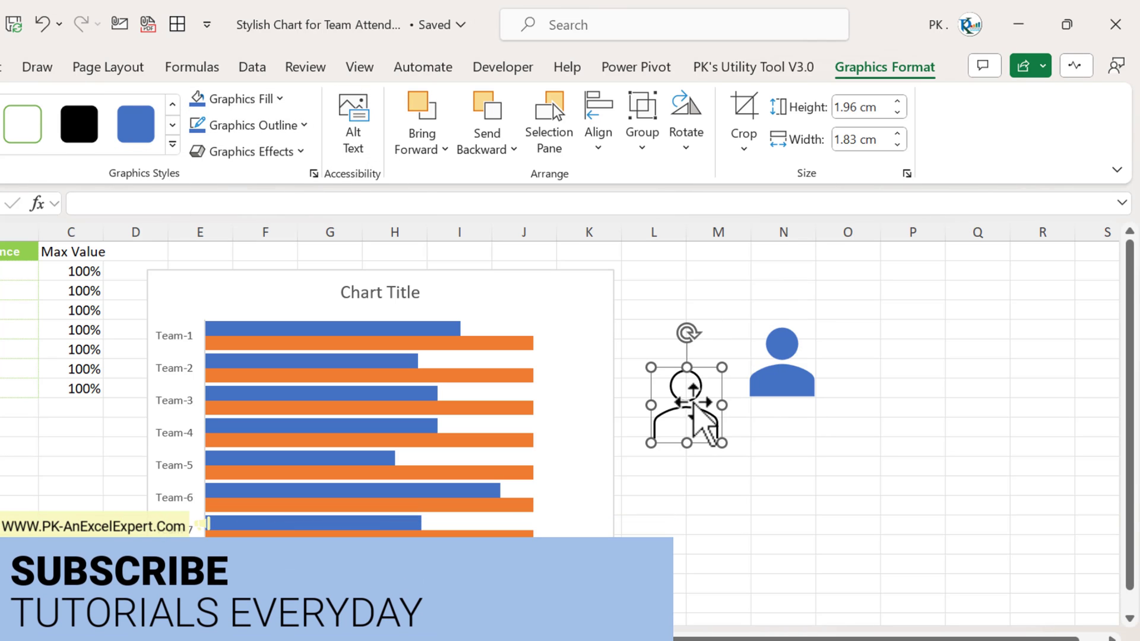
pyautogui.click(305, 125)
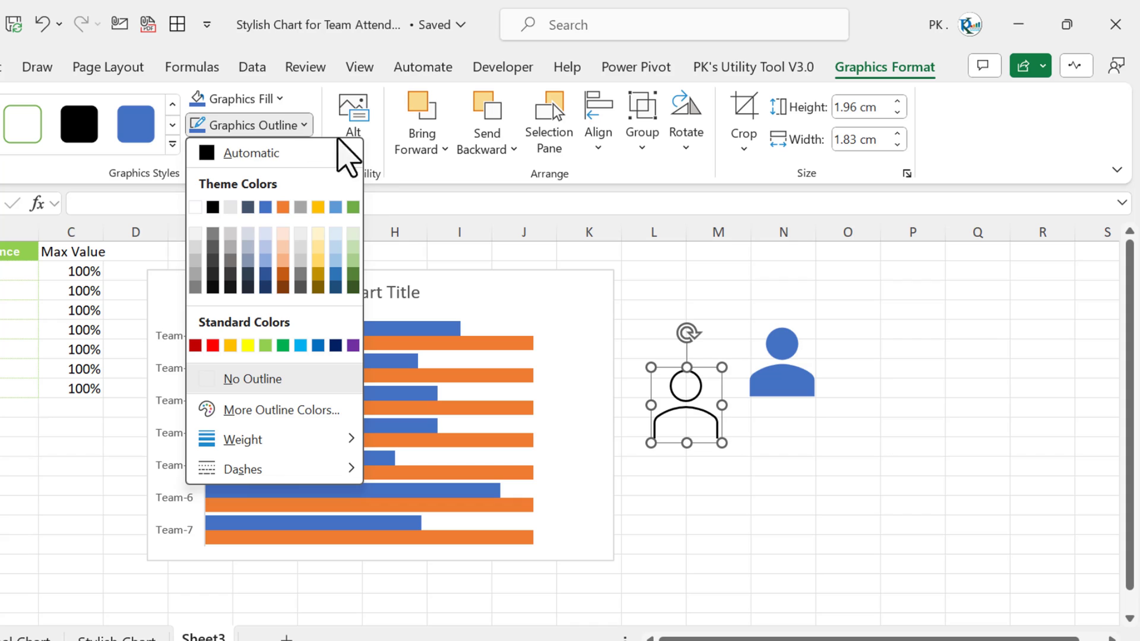
pyautogui.click(265, 207)
# Copy the blue filled person icon to the clipboard
pyautogui.click(790, 356)
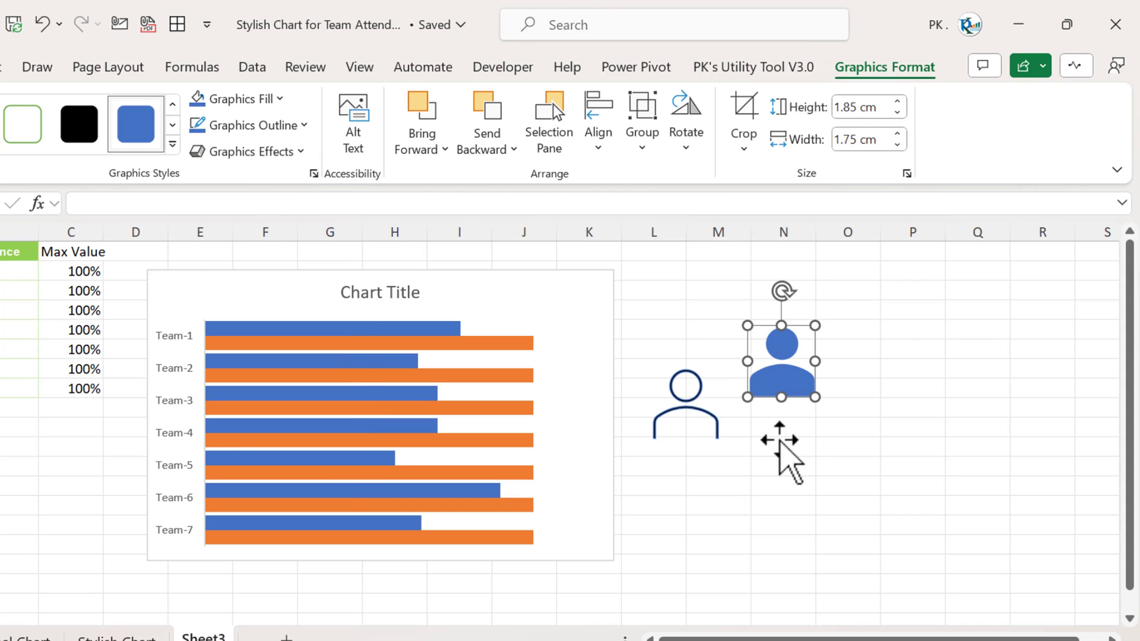
pyautogui.press('Escape')
pyautogui.click(783, 380)
pyautogui.hotkey('ctrl', 'c')
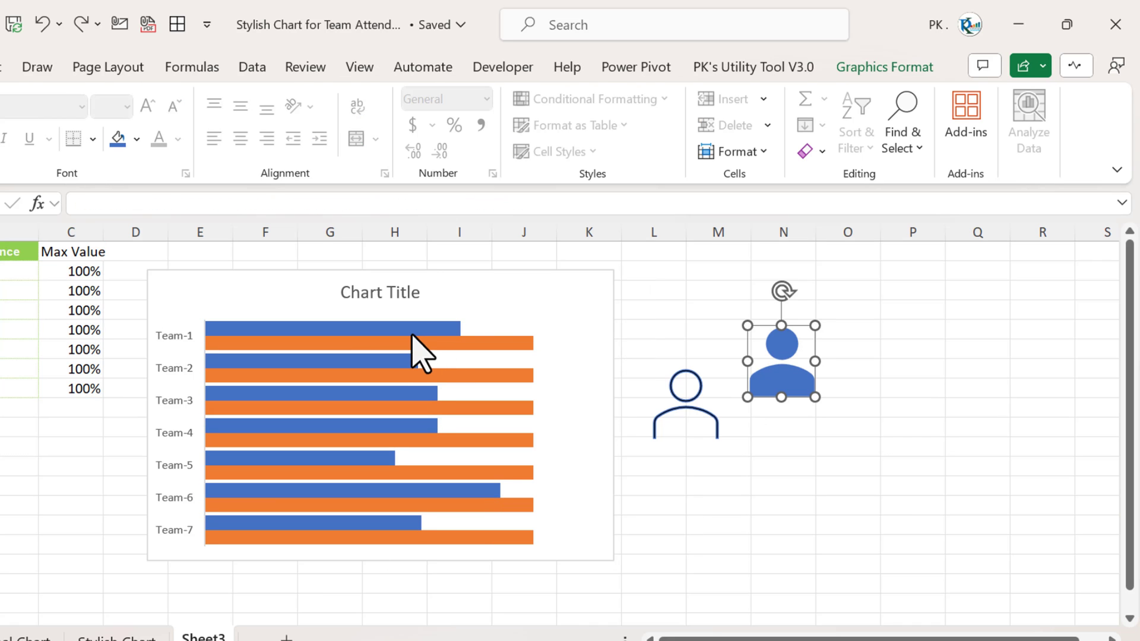
# Fill the blue Attendance series with the copied solid person picture from the clipboard
pyautogui.click(391, 331)
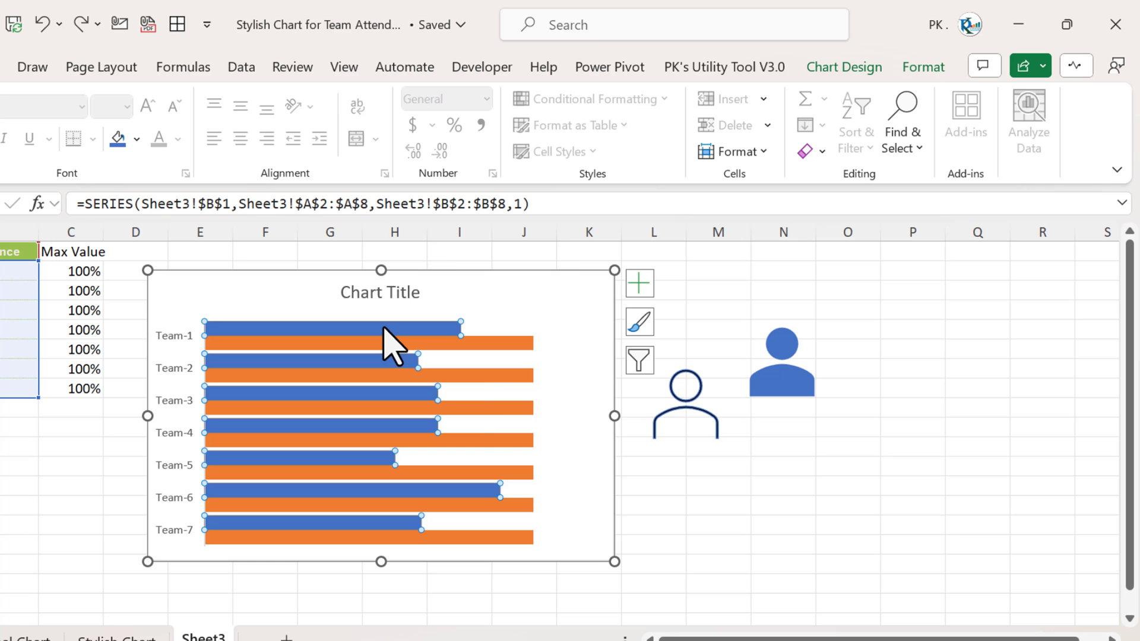
pyautogui.rightClick(387, 335)
pyautogui.click(488, 553)
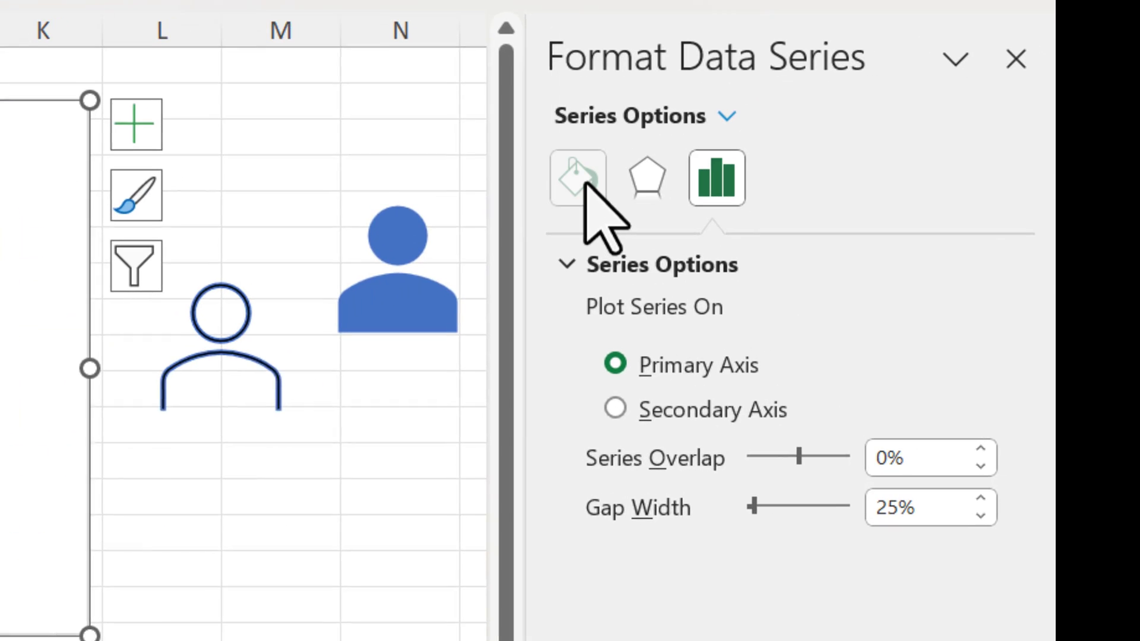
pyautogui.click(883, 312)
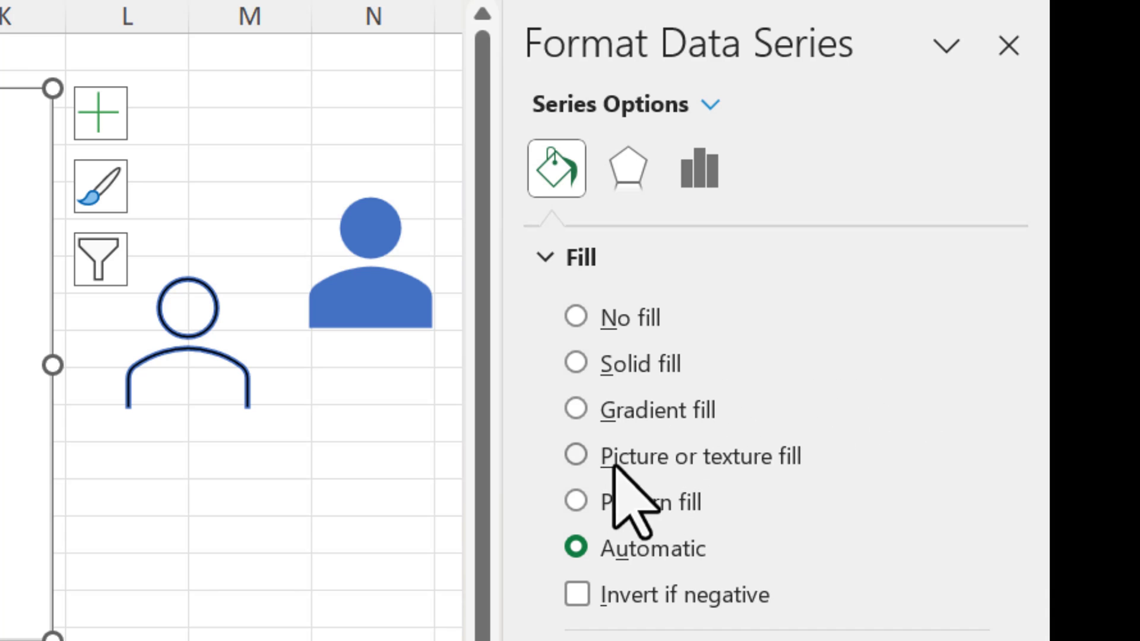
pyautogui.click(731, 455)
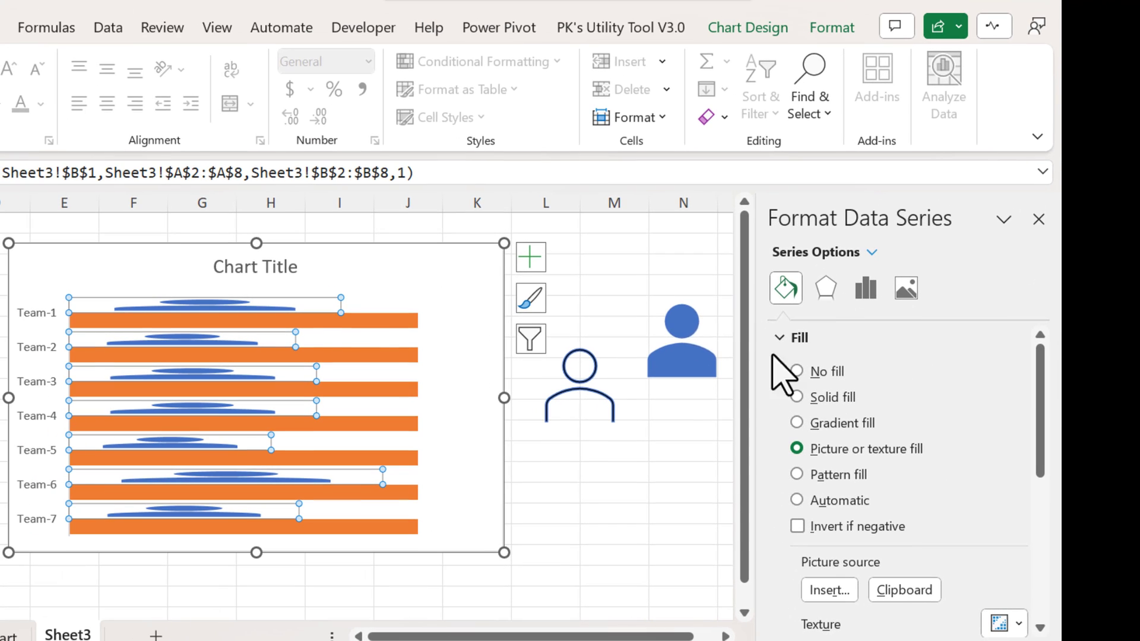
# Stack and scale the person icons at 0.1 units per picture
pyautogui.moveTo(1051, 365); pyautogui.dragTo(1042, 517)
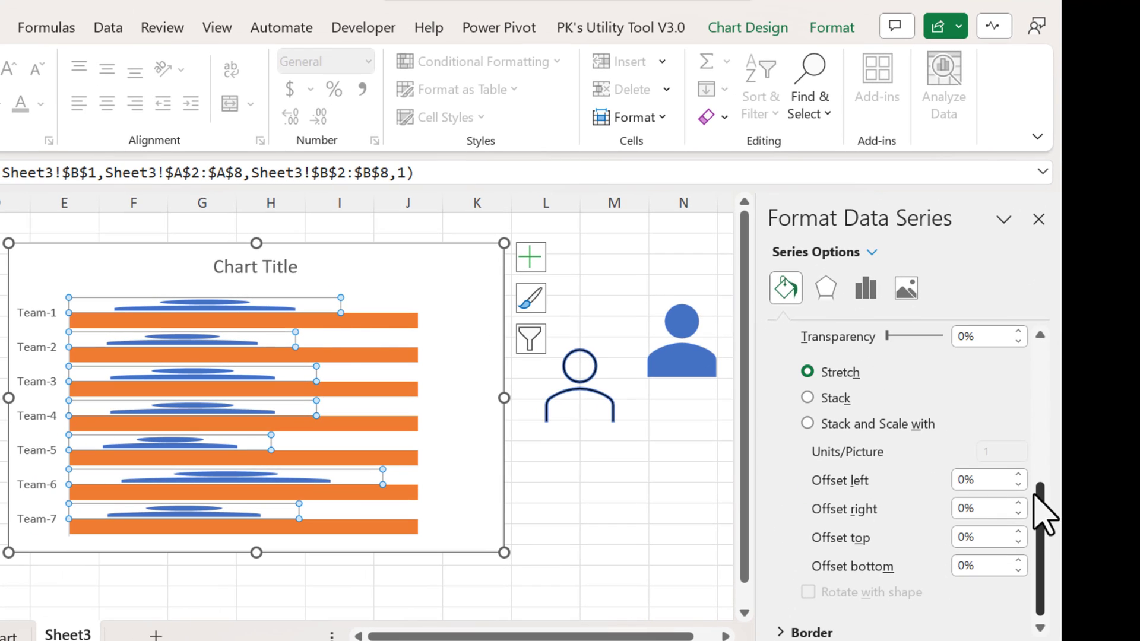
pyautogui.click(904, 424)
pyautogui.scroll(-1, 1040, 502)
pyautogui.doubleClick(1017, 563)
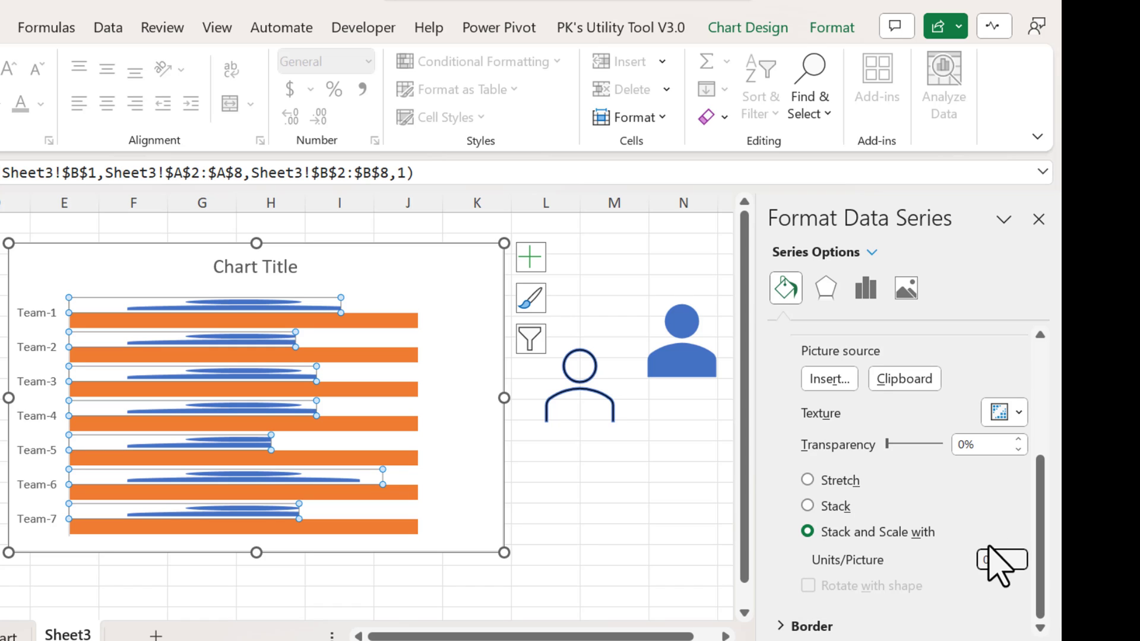
pyautogui.write('0.1')
pyautogui.press('Return')
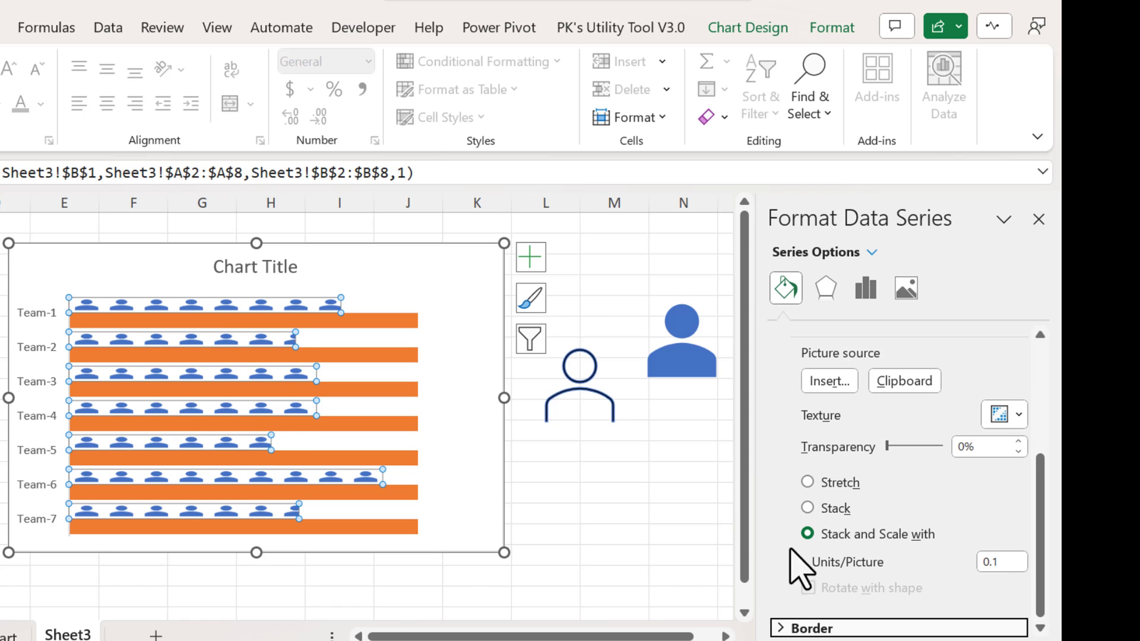
pyautogui.click(401, 265)
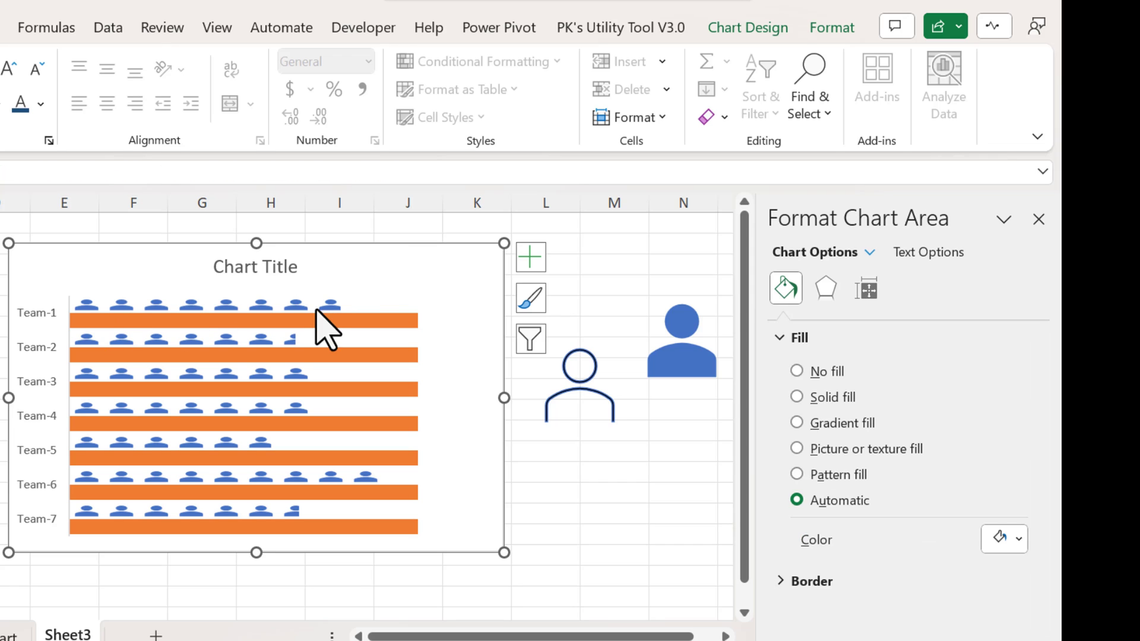
pyautogui.click(593, 382)
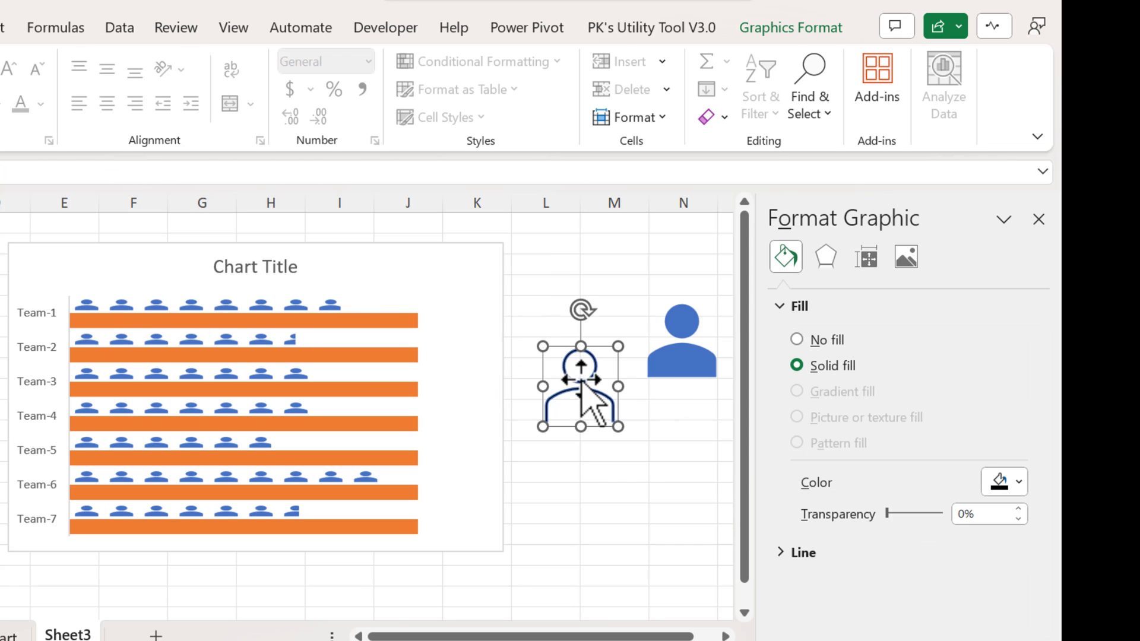
# Fill the Max Value series with the copied outline person icon, stacked and scaled at 0.1 units per picture
pyautogui.click(392, 324)
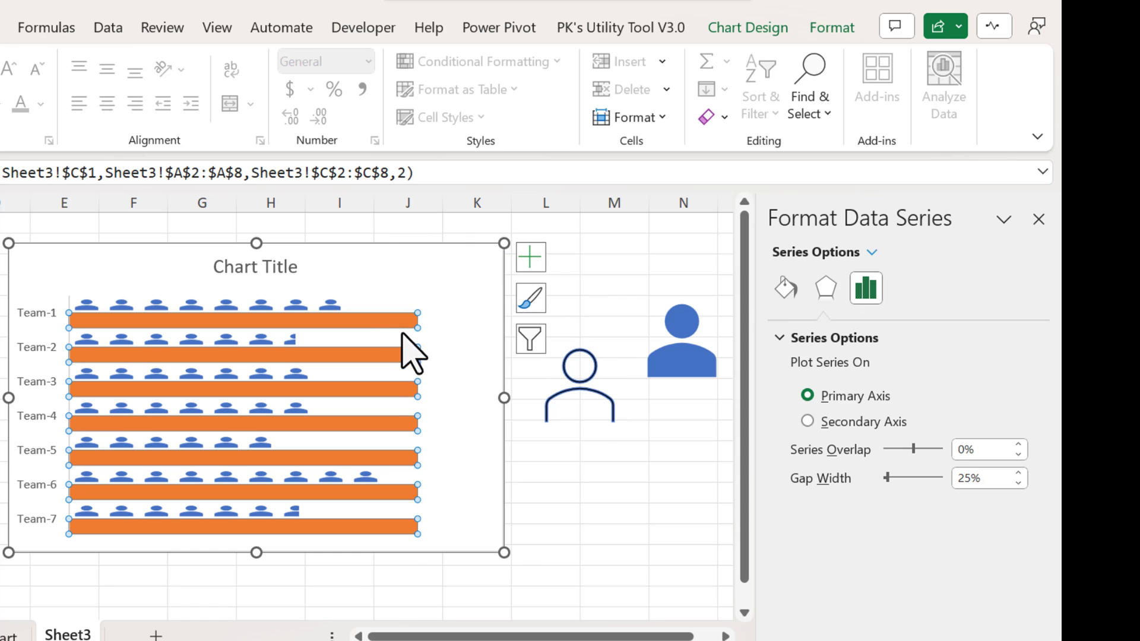
pyautogui.rightClick(389, 323)
pyautogui.click(470, 563)
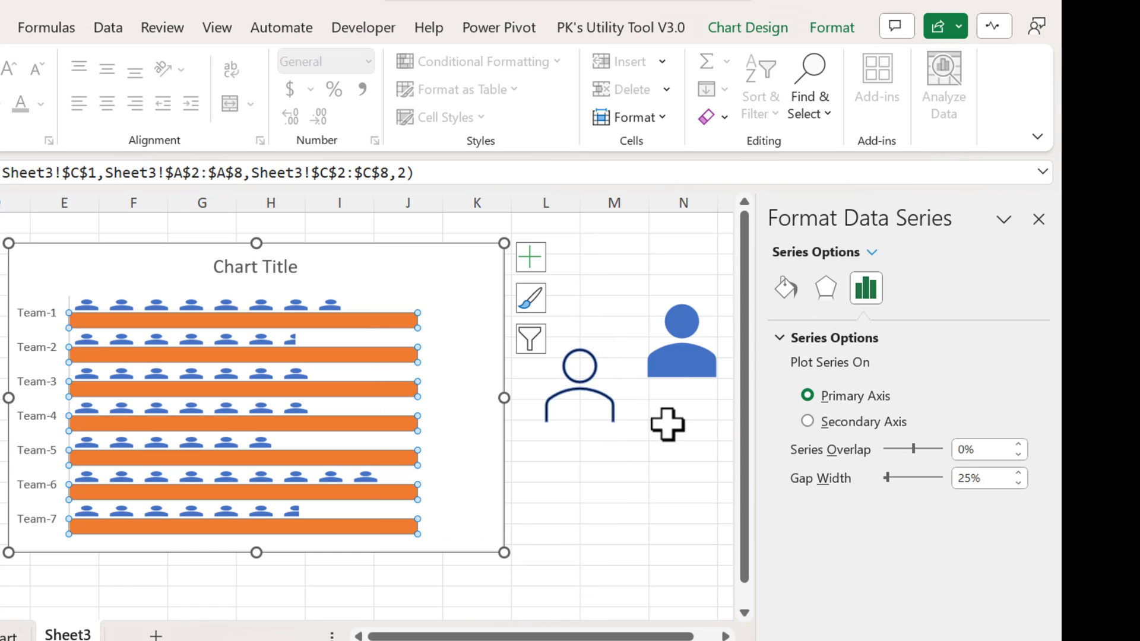
pyautogui.click(787, 289)
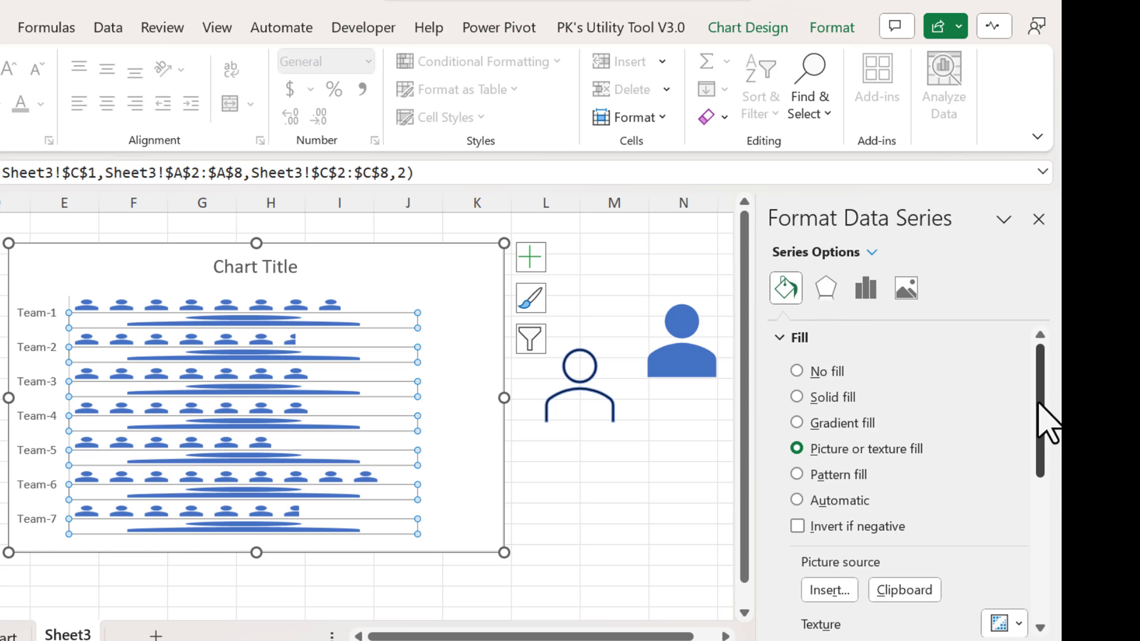
pyautogui.moveTo(1045, 410); pyautogui.dragTo(1051, 483)
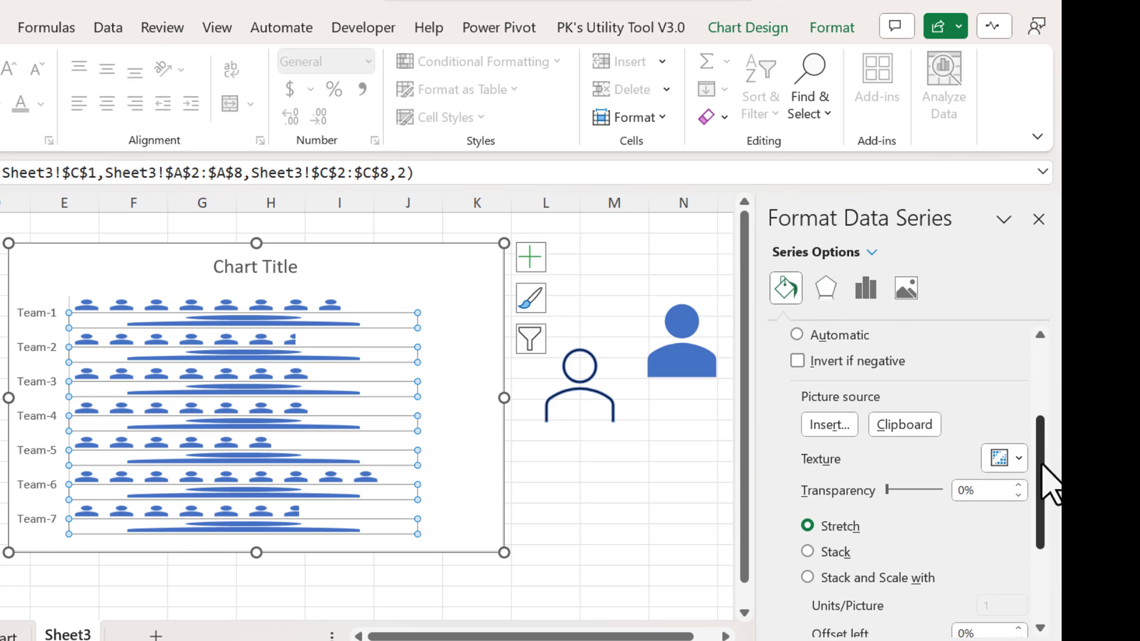
pyautogui.click(904, 420)
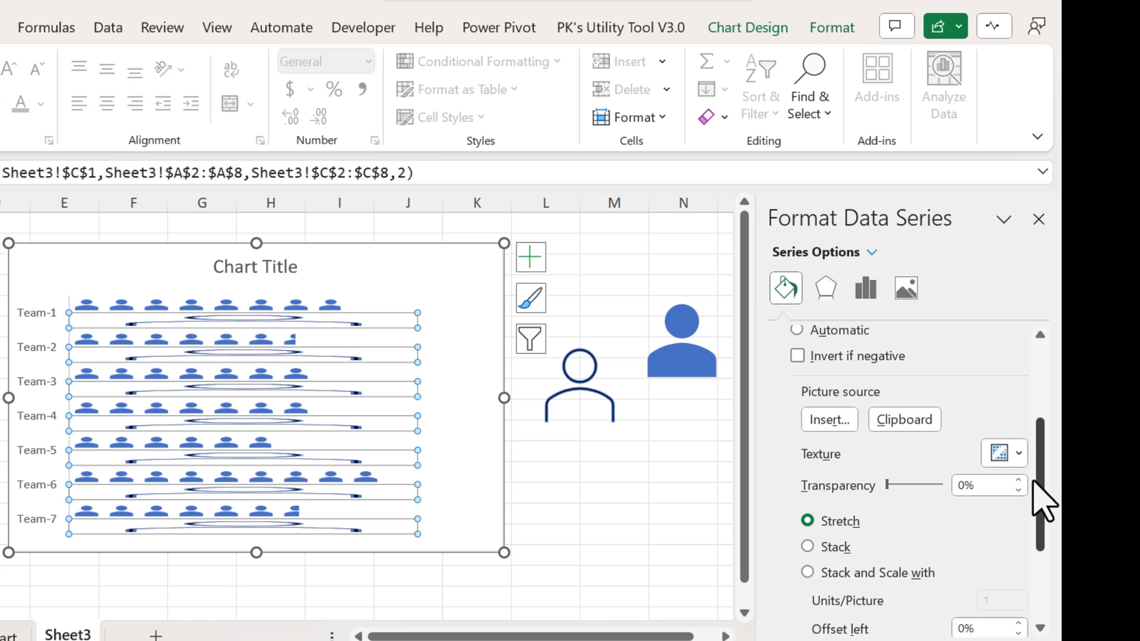
pyautogui.scroll(-3, 1040, 496)
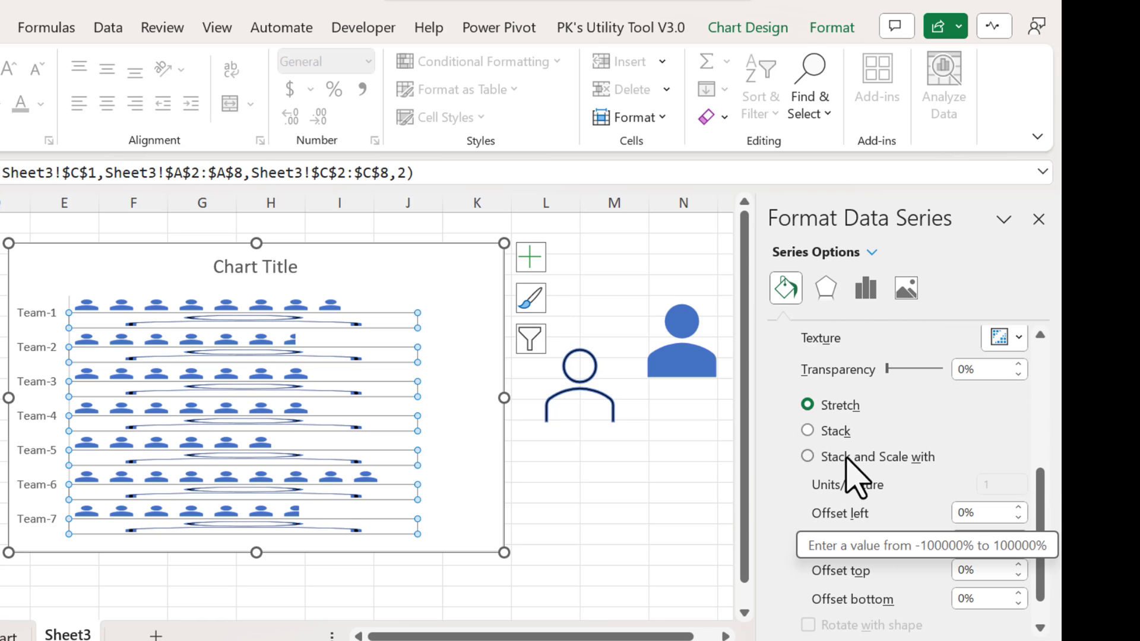
pyautogui.click(893, 459)
pyautogui.click(996, 575)
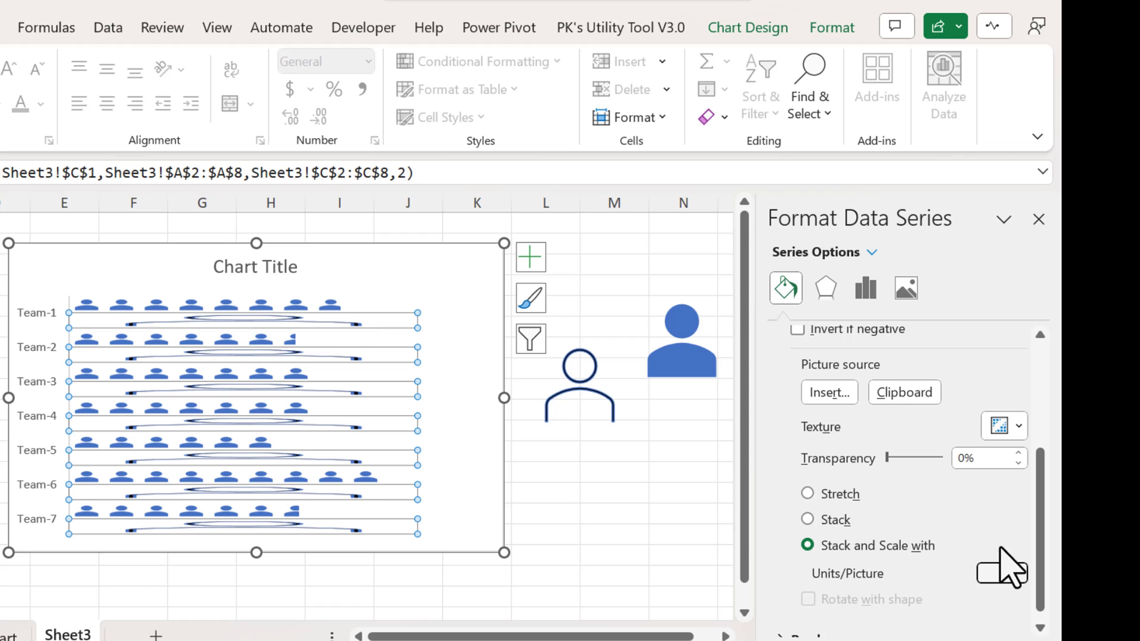
pyautogui.write('0.1')
pyautogui.click(502, 288)
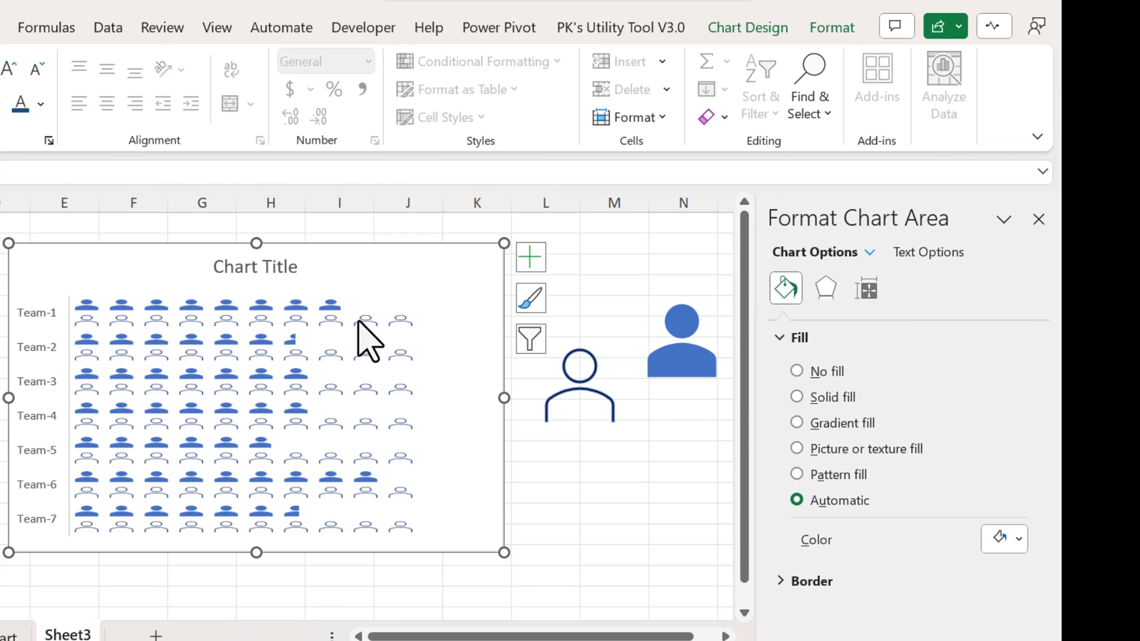
# Set the icon series to 100% series overlap and reduce the gap width to 15%
pyautogui.click(297, 329)
pyautogui.rightClick(292, 323)
pyautogui.click(407, 561)
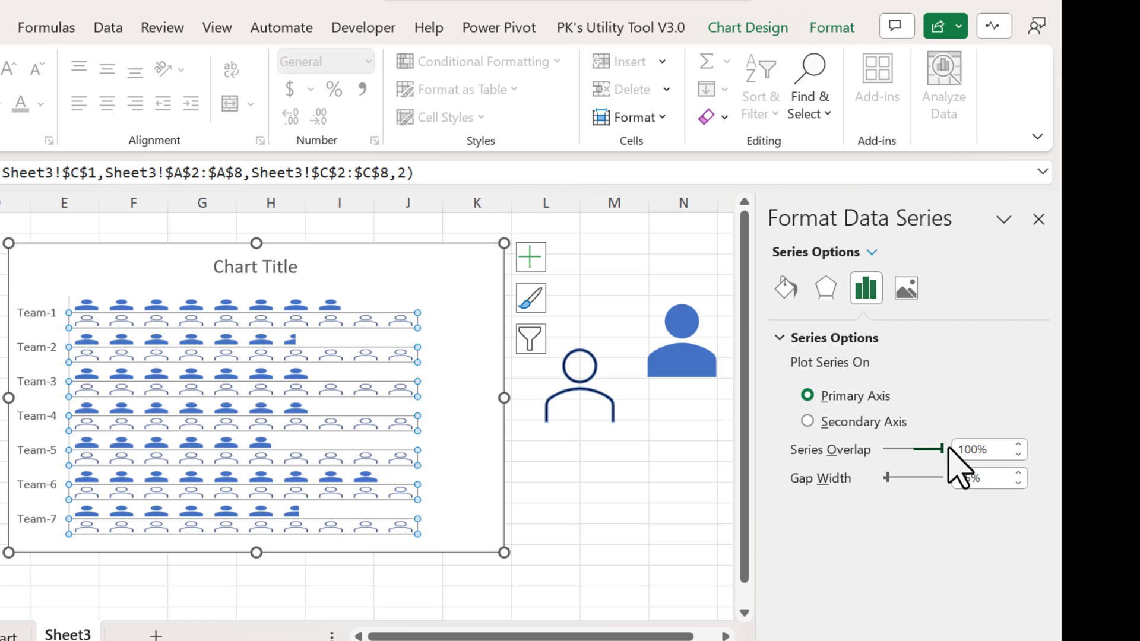
pyautogui.moveTo(949, 449); pyautogui.dragTo(942, 452)
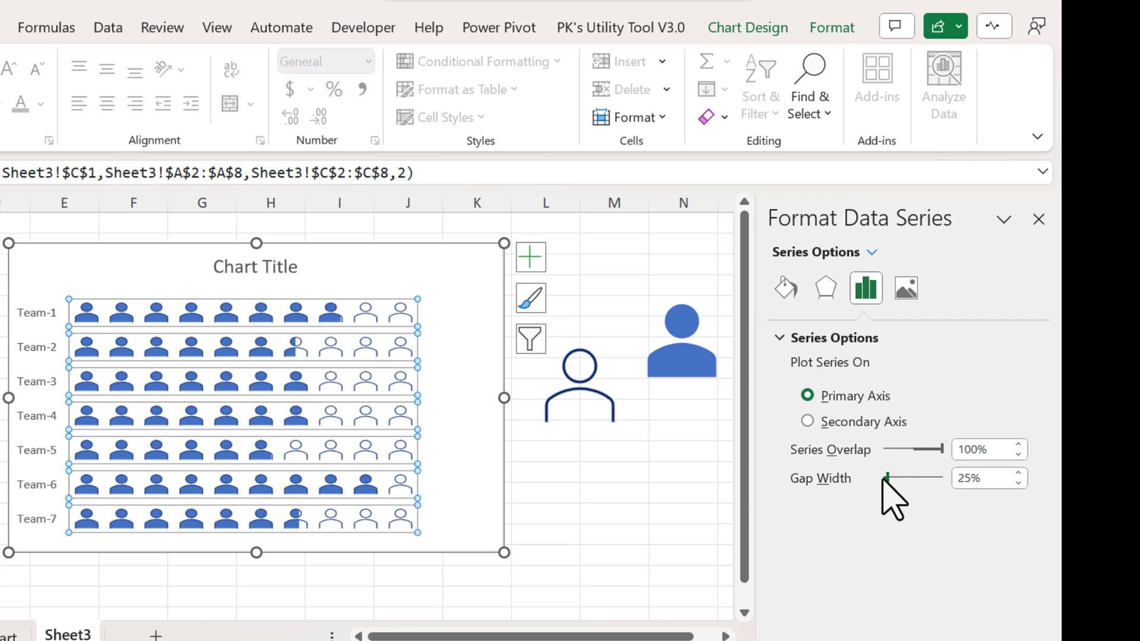
pyautogui.click(1019, 484)
pyautogui.click(1020, 484)
pyautogui.click(1020, 484)
pyautogui.click(1019, 484)
pyautogui.click(1019, 484)
pyautogui.click(1019, 484)
pyautogui.click(1020, 484)
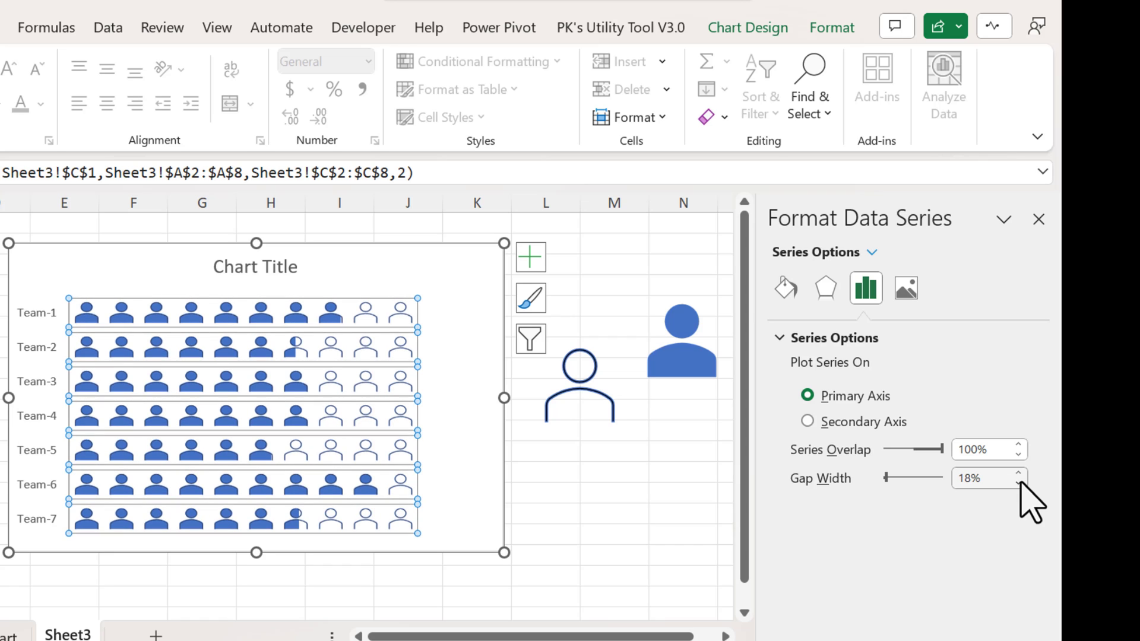
pyautogui.click(1020, 484)
pyautogui.click(1019, 484)
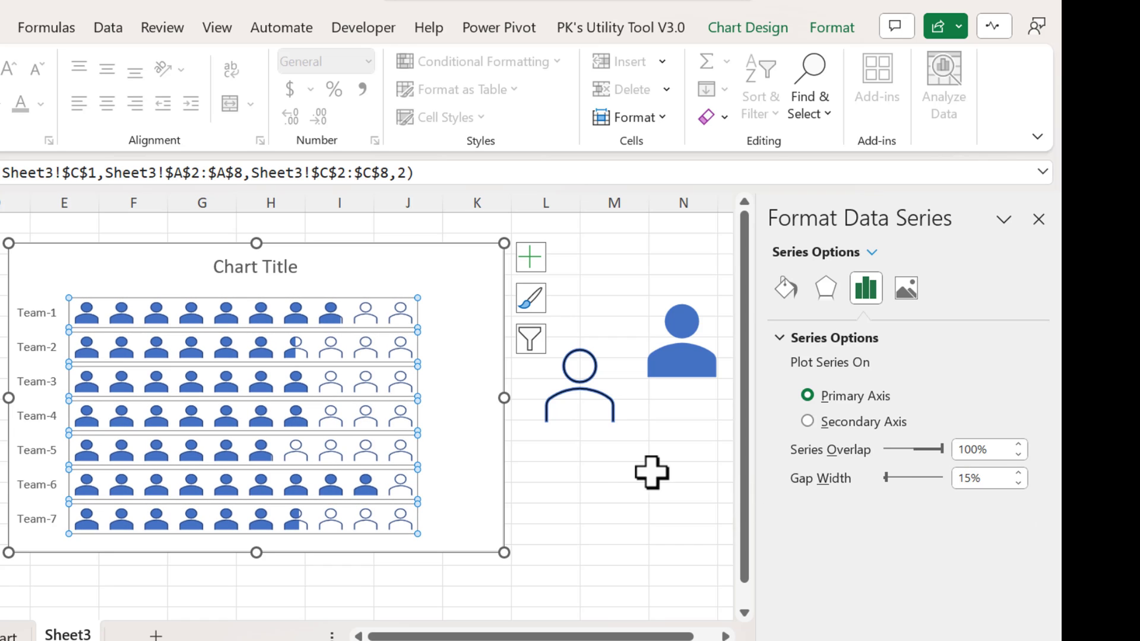
pyautogui.click(491, 398)
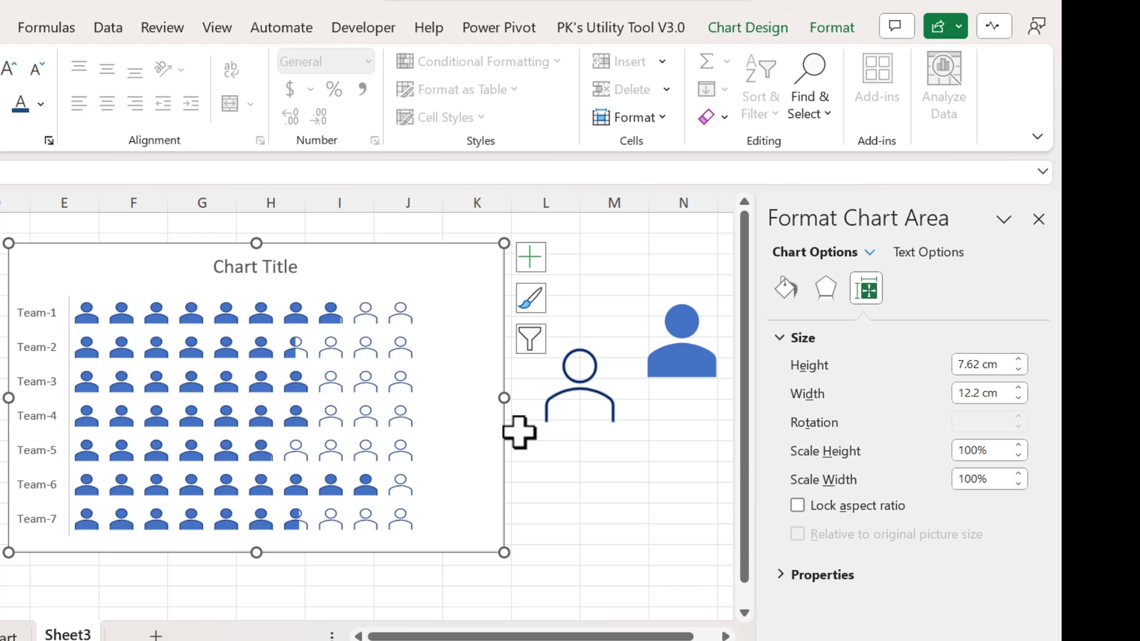
pyautogui.click(410, 318)
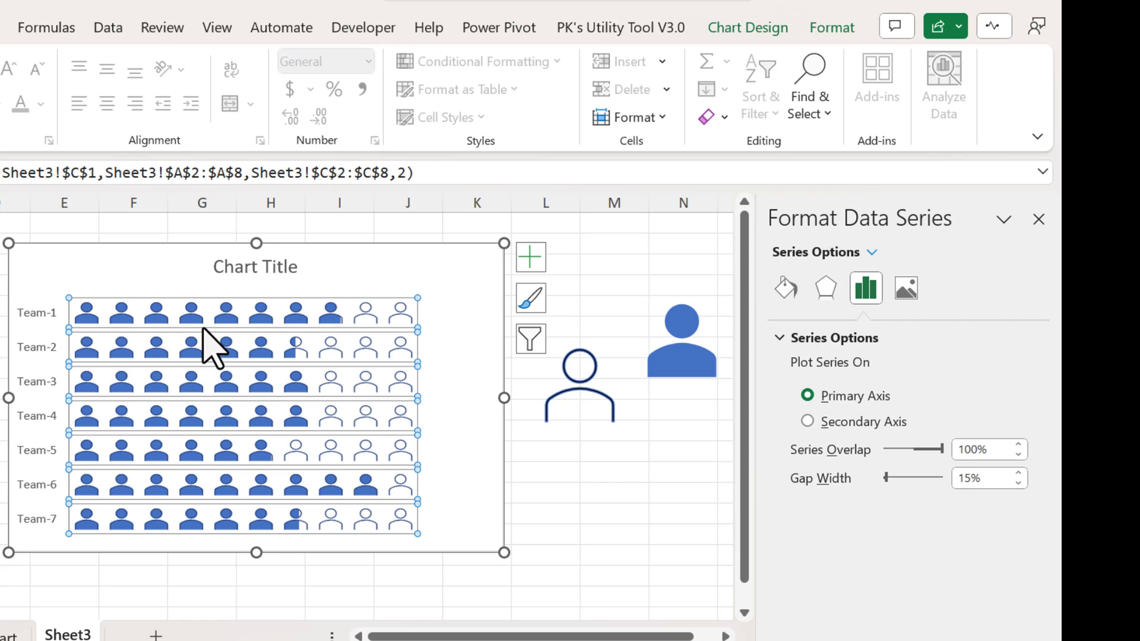
# Give the icon rows a blue shape outline
pyautogui.click(835, 29)
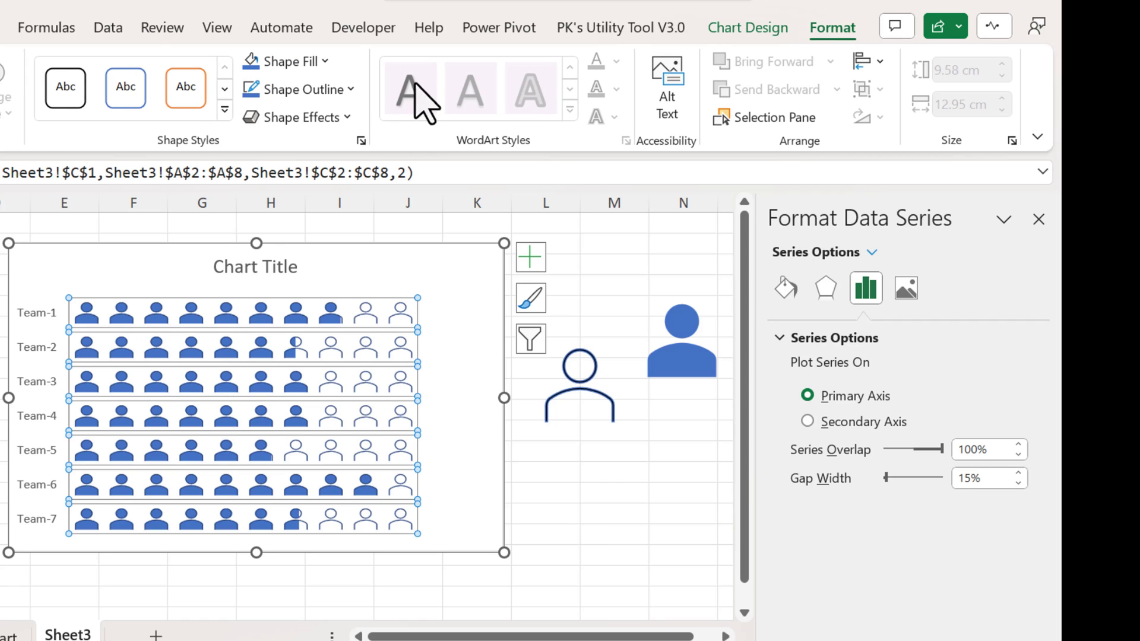
pyautogui.click(268, 90)
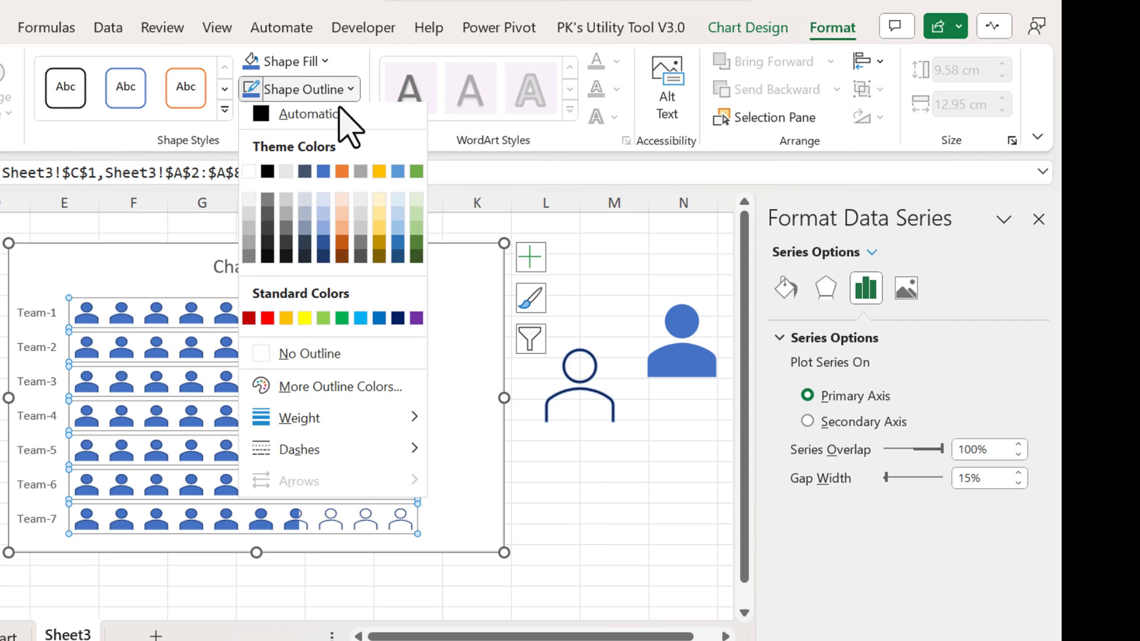
pyautogui.click(323, 175)
# Colour the team name labels on the vertical axis dark blue
pyautogui.click(38, 326)
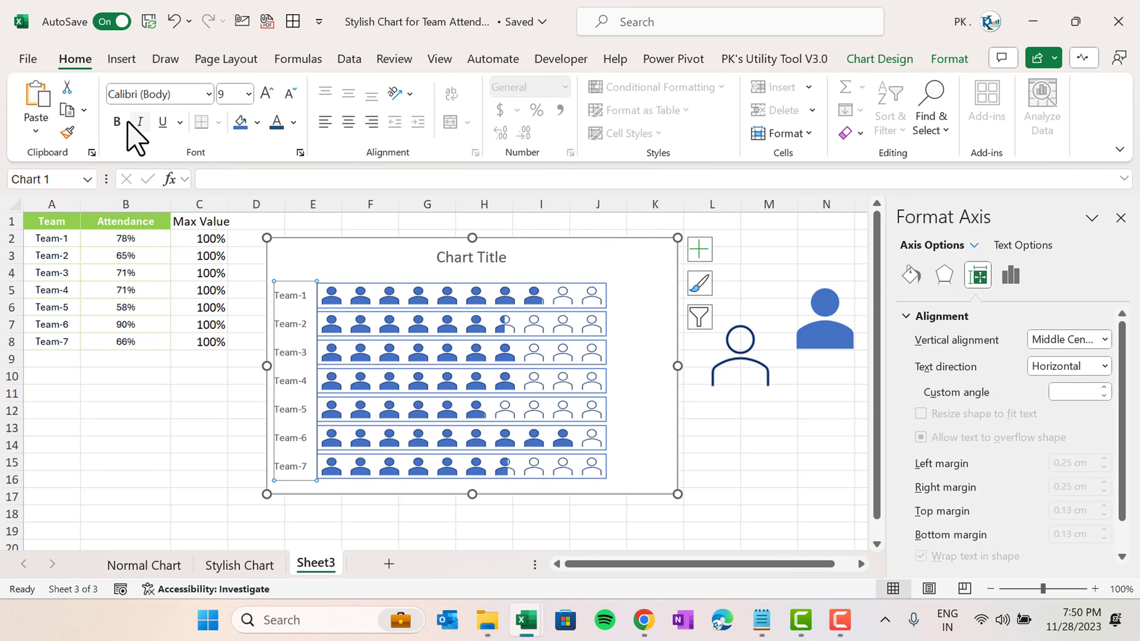
pyautogui.click(293, 122)
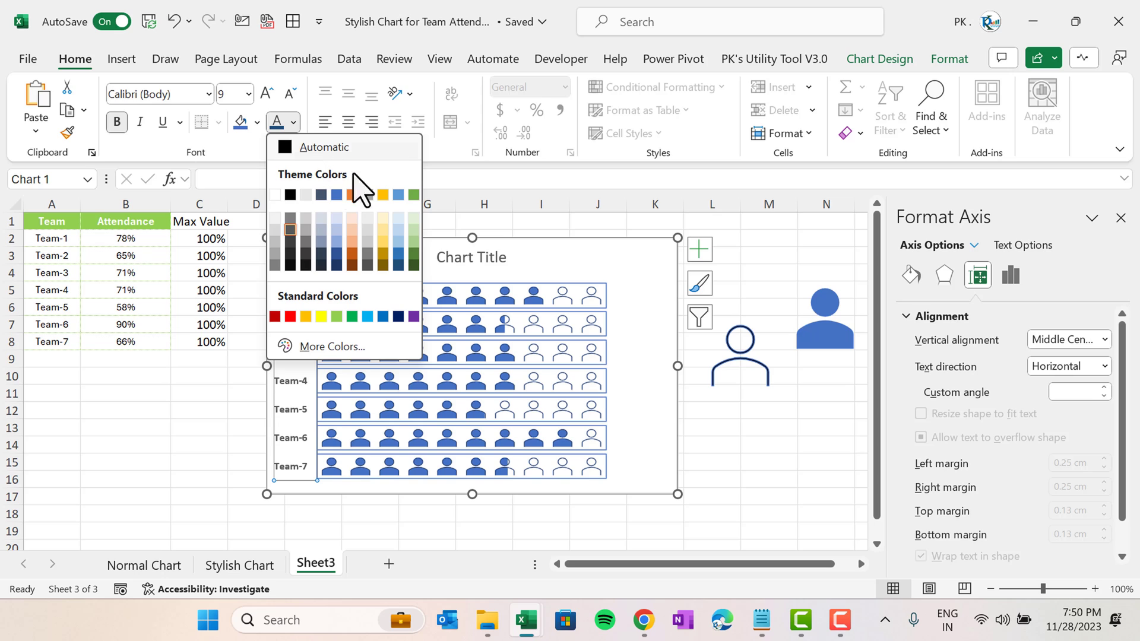
pyautogui.click(338, 194)
pyautogui.click(493, 261)
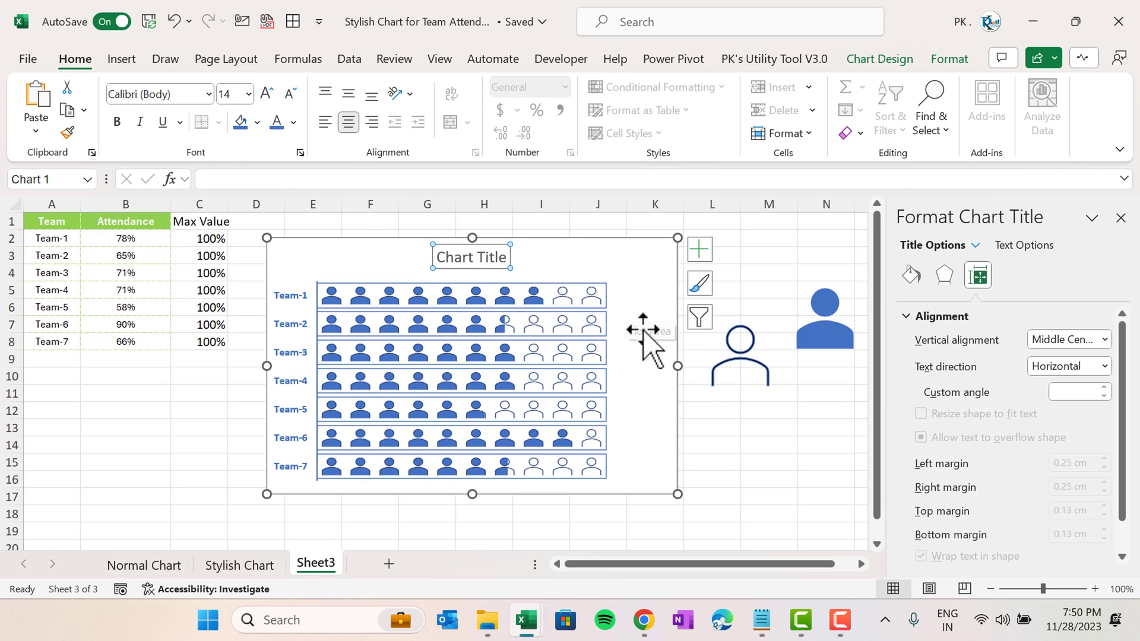
pyautogui.click(594, 306)
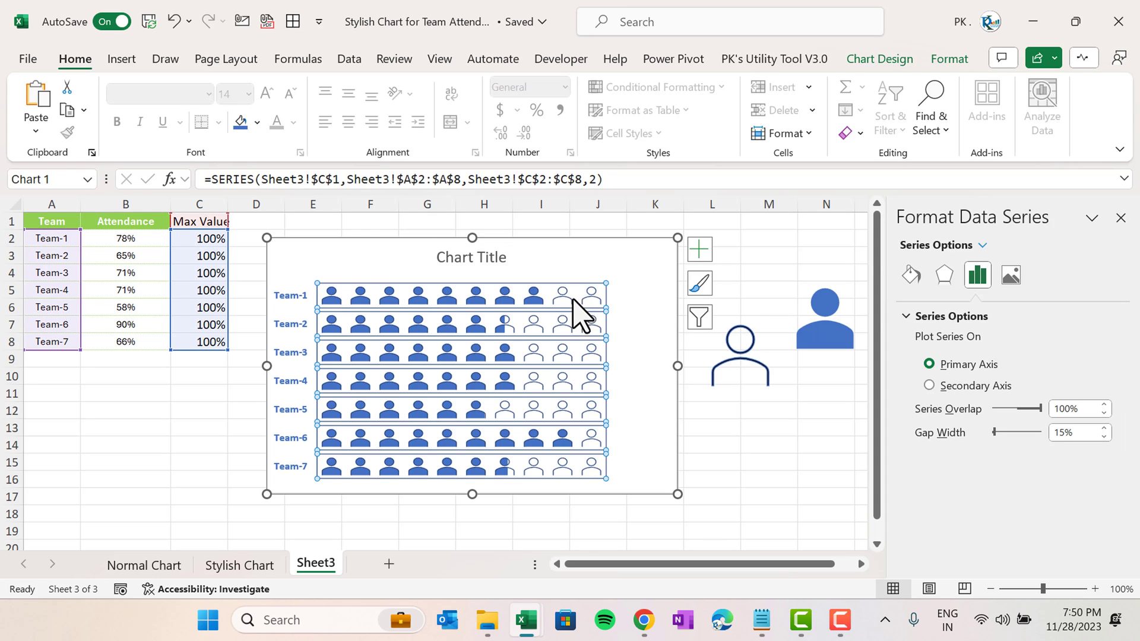
# Add data labels to the Max Value icon series
pyautogui.rightClick(594, 306)
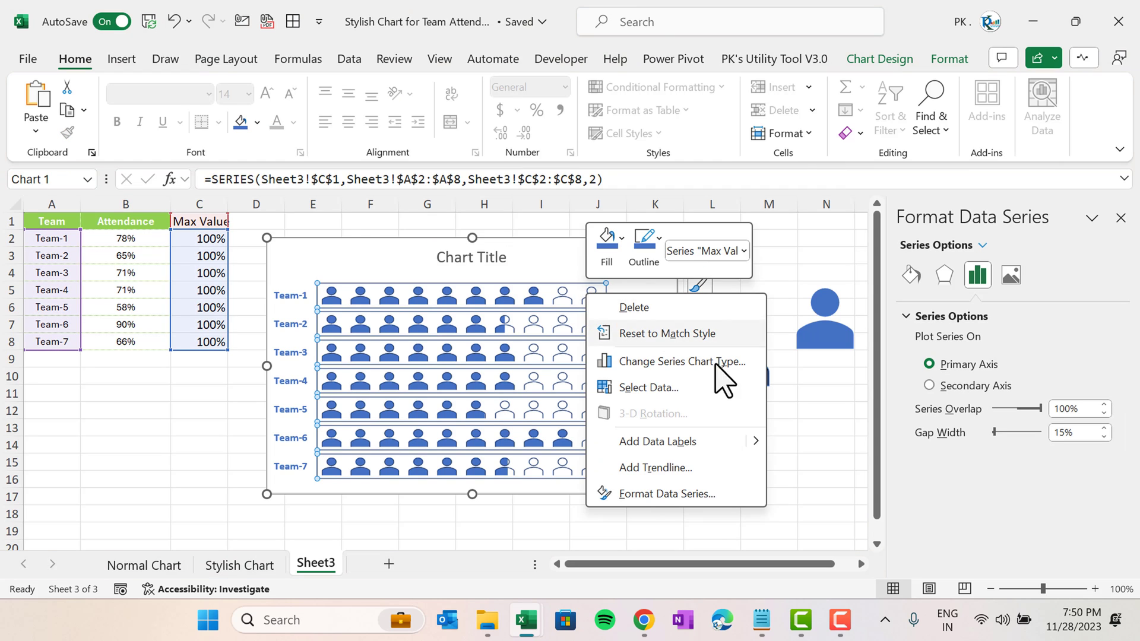
pyautogui.click(684, 443)
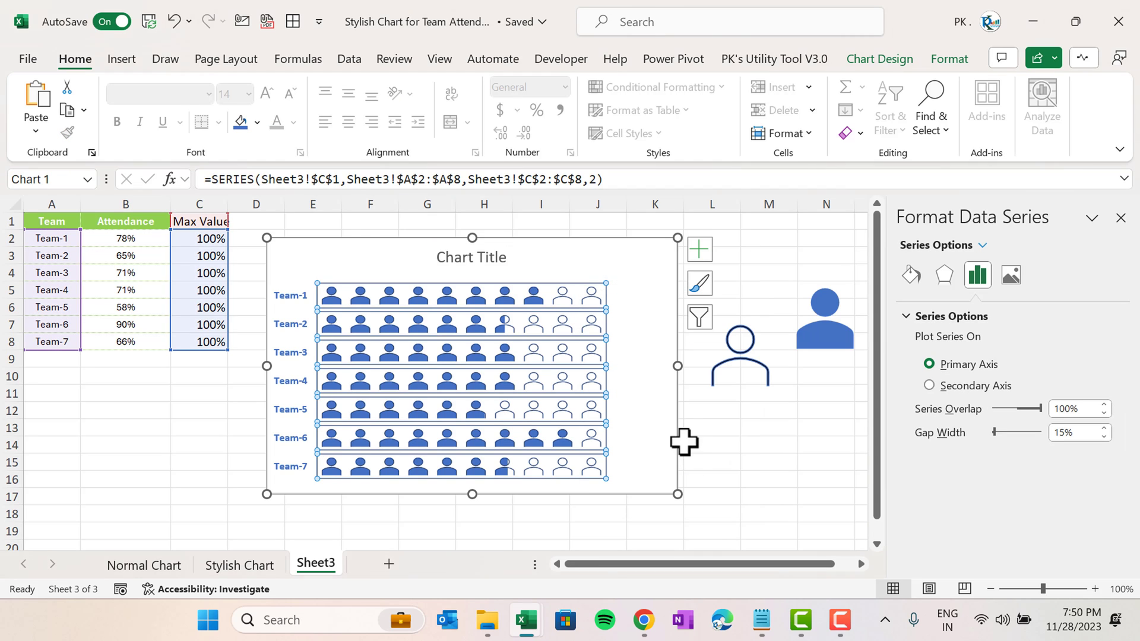
pyautogui.click(629, 303)
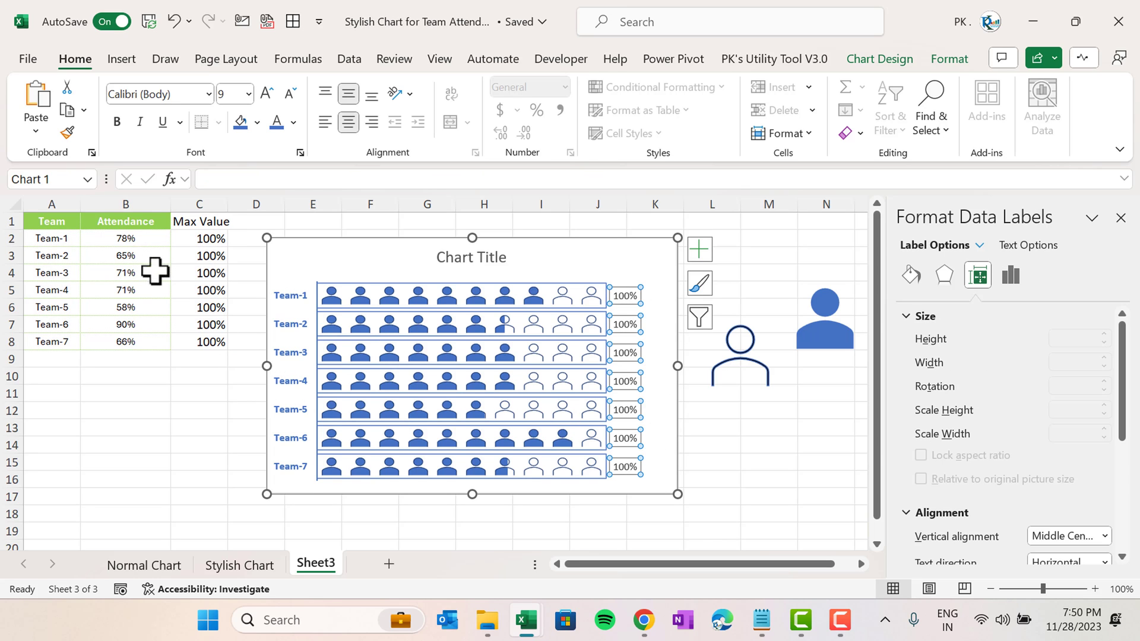
# Take the label text from cells B2:B8 and stop showing the 100% values
pyautogui.rightClick(622, 299)
pyautogui.click(718, 530)
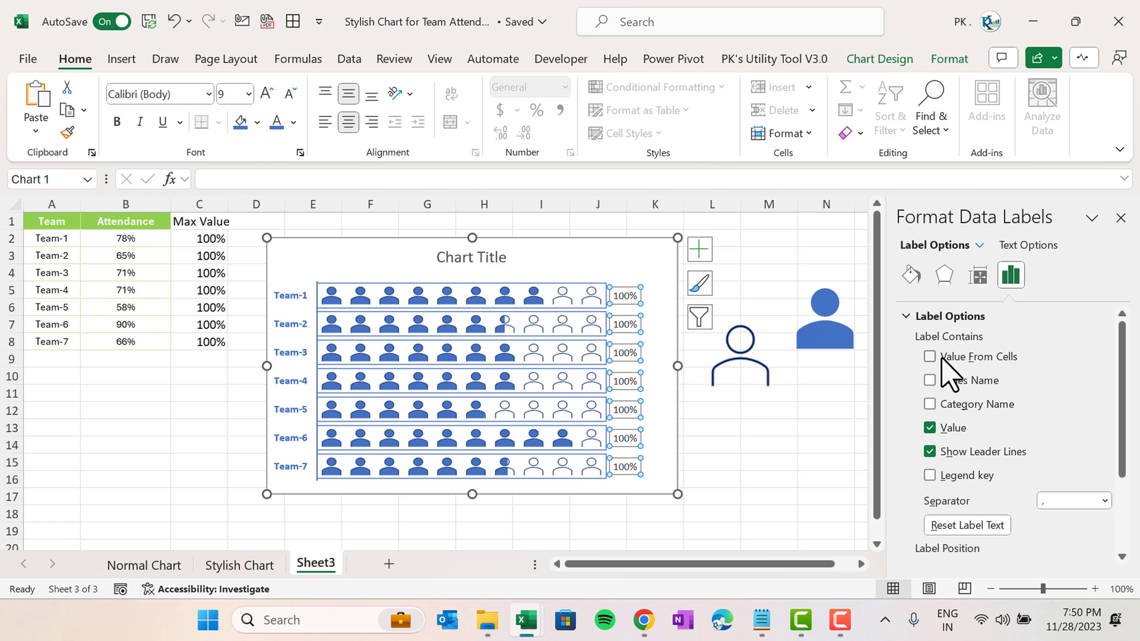
pyautogui.click(949, 356)
pyautogui.moveTo(131, 239); pyautogui.dragTo(125, 340)
pyautogui.click(457, 415)
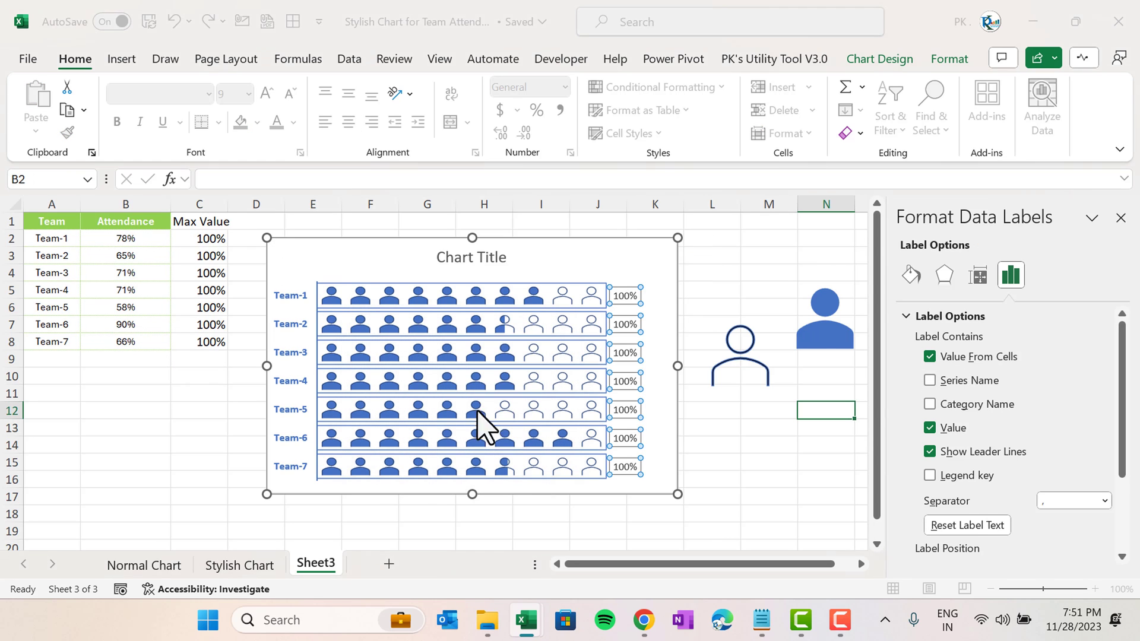
pyautogui.click(931, 430)
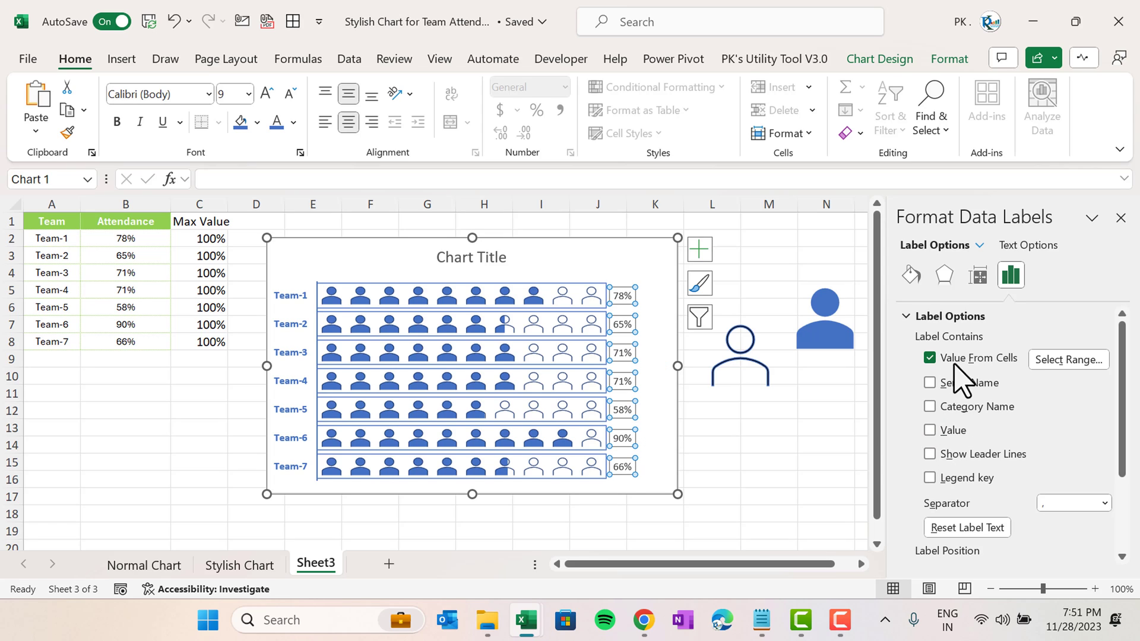
pyautogui.click(1121, 219)
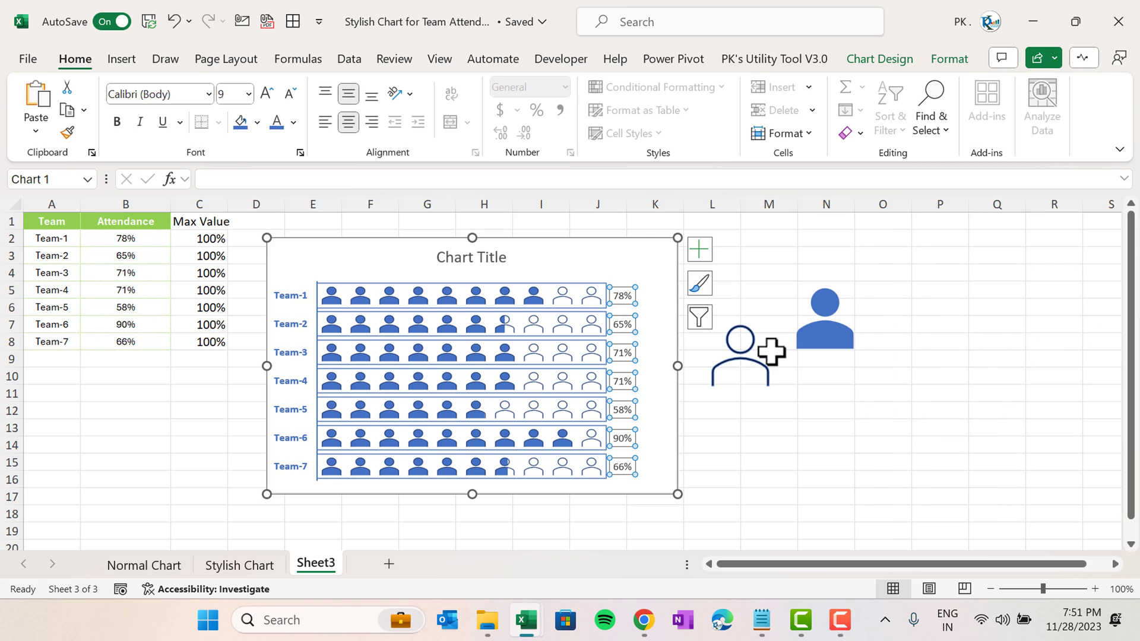
# Bold the percentage labels and move the filled person icon down to row 14
pyautogui.click(749, 442)
pyautogui.click(625, 302)
pyautogui.click(117, 122)
pyautogui.click(763, 425)
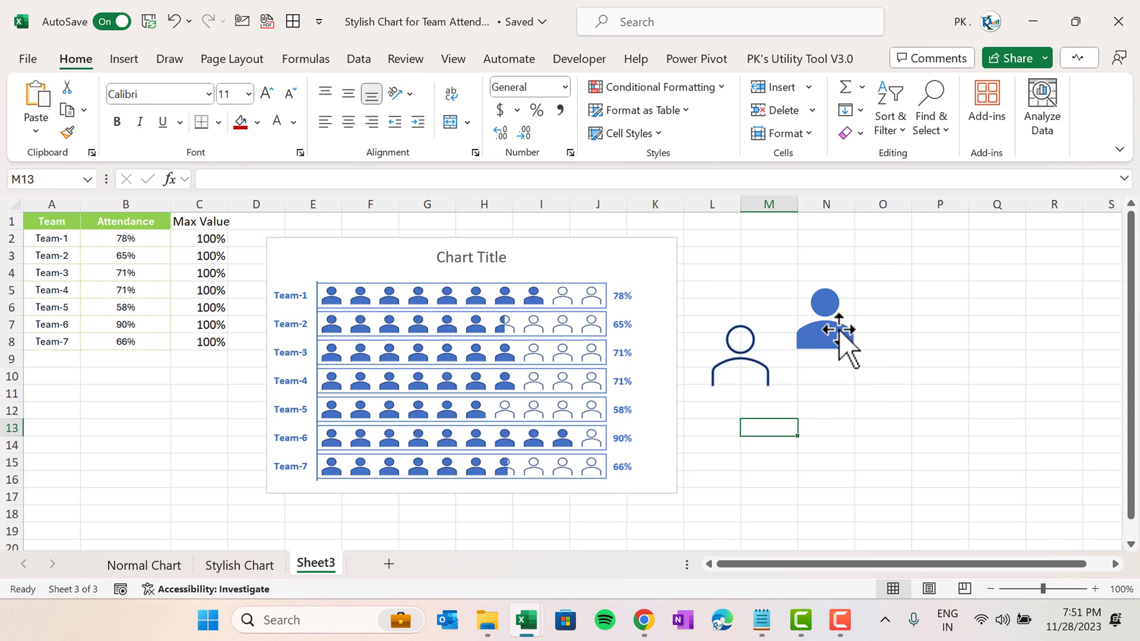
pyautogui.moveTo(839, 333); pyautogui.dragTo(829, 442)
pyautogui.click(241, 565)
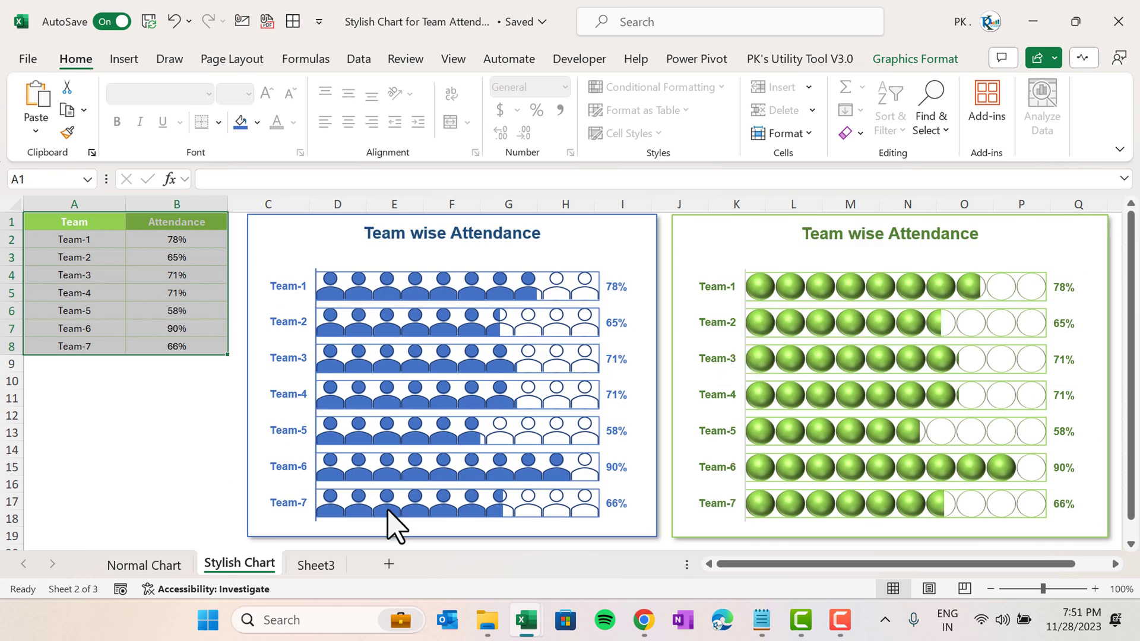
pyautogui.hotkey('ctrl', 'pagedown')
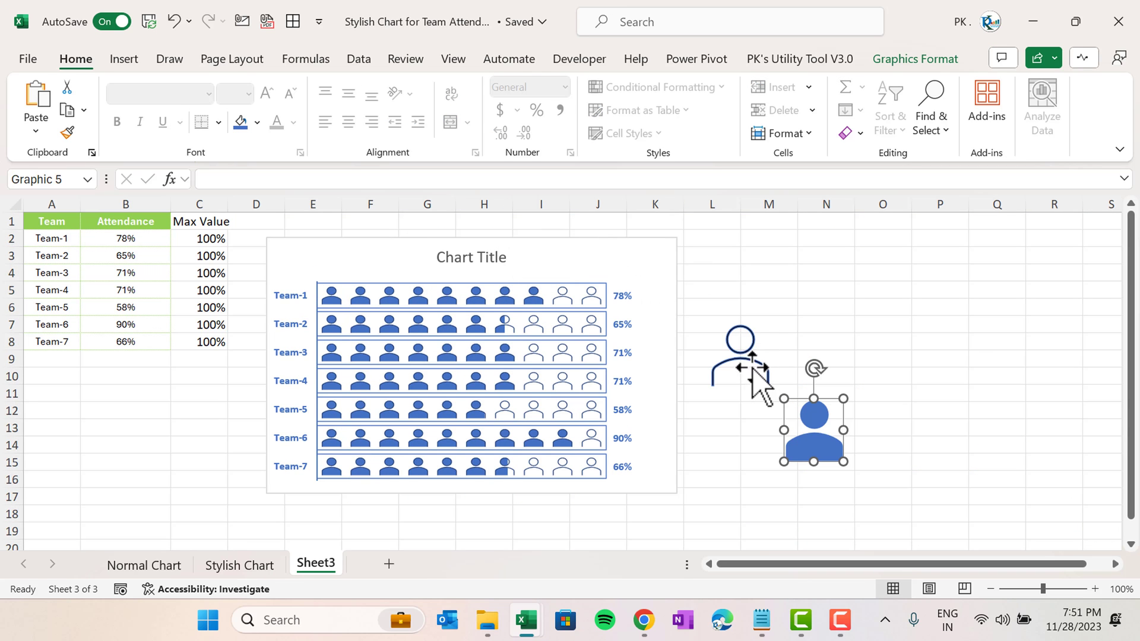
# Move the outline and filled person icons side by side under the data table
pyautogui.click(744, 351)
pyautogui.moveTo(737, 358); pyautogui.dragTo(114, 432)
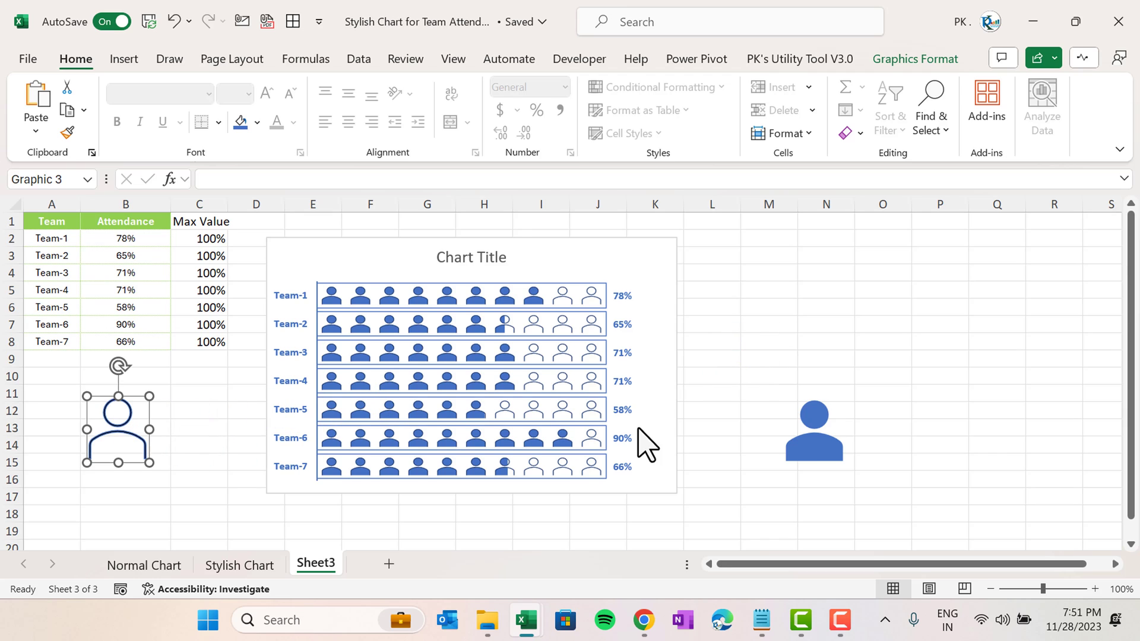
pyautogui.moveTo(803, 444); pyautogui.dragTo(180, 435)
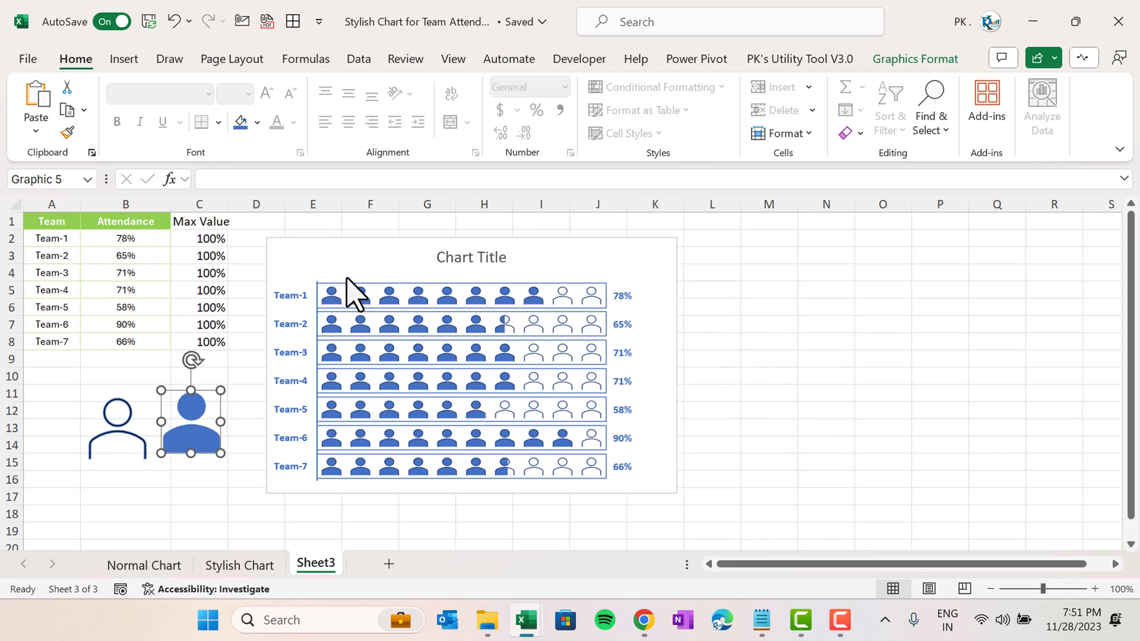
# Copy the pictograph chart and position the duplicate near column O
pyautogui.click(380, 244)
pyautogui.moveTo(383, 246); pyautogui.dragTo(801, 259)
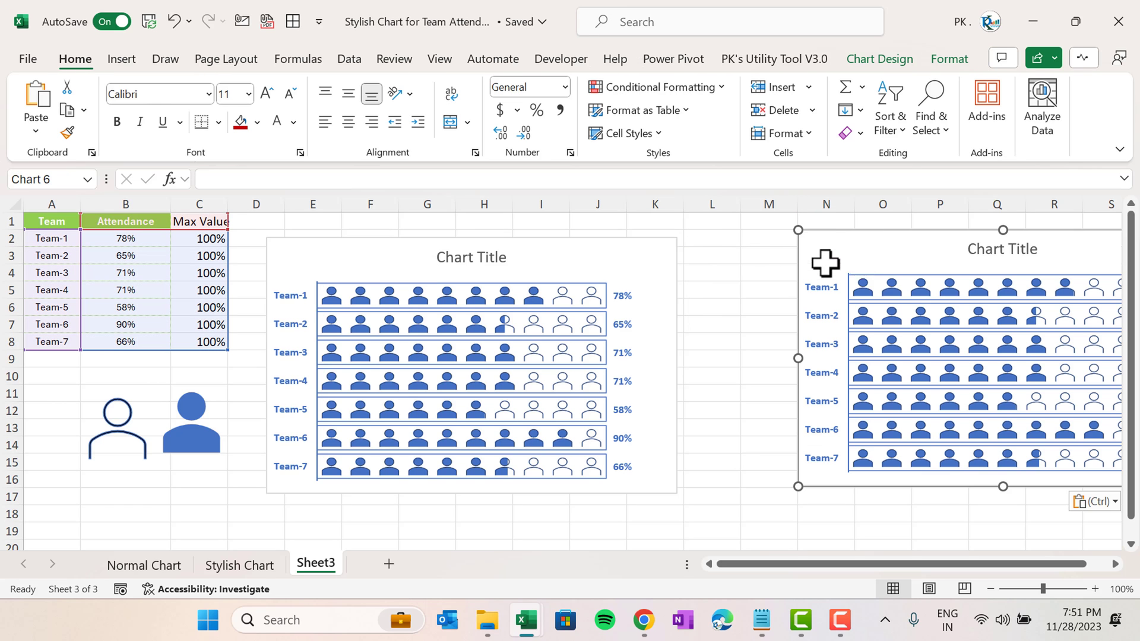
pyautogui.moveTo(866, 234); pyautogui.dragTo(750, 251)
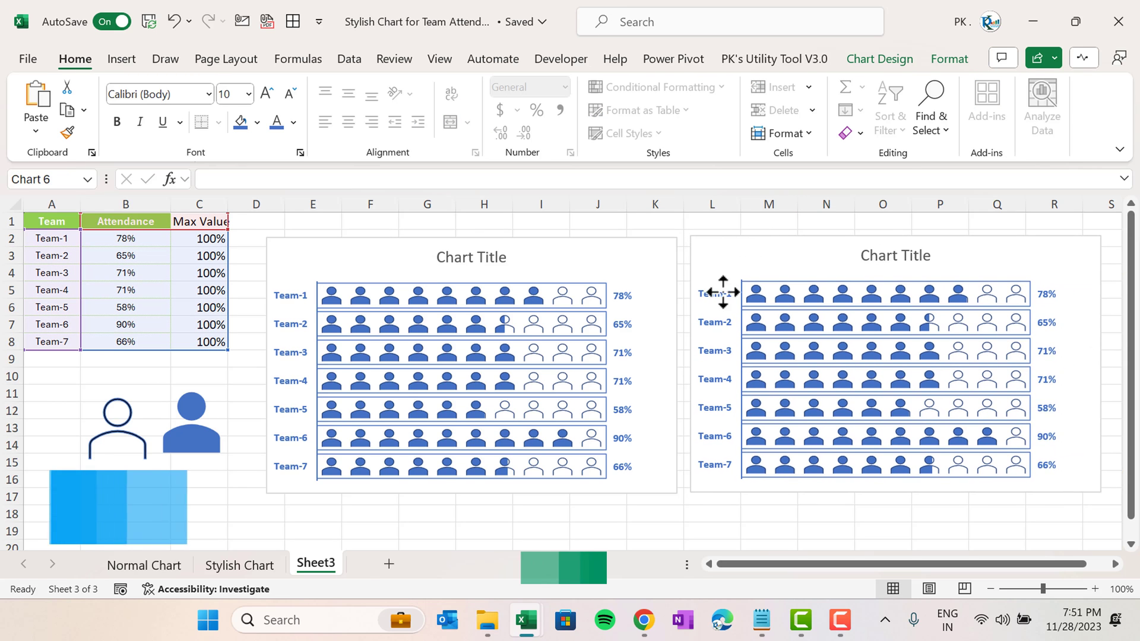
pyautogui.click(628, 512)
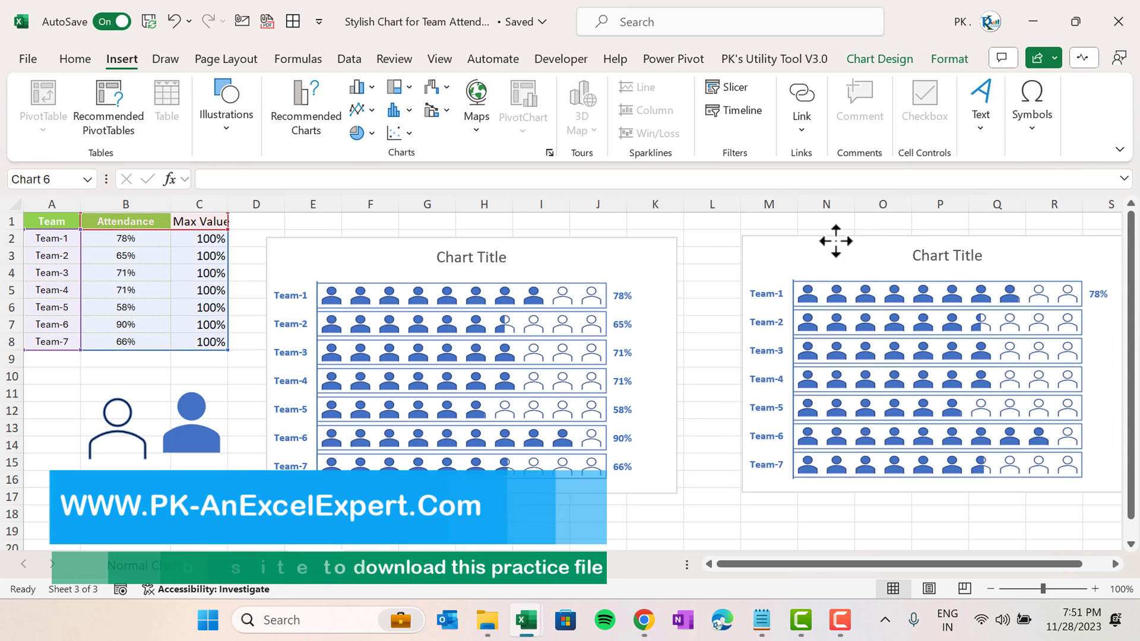
pyautogui.moveTo(835, 241); pyautogui.dragTo(853, 242)
pyautogui.click(744, 273)
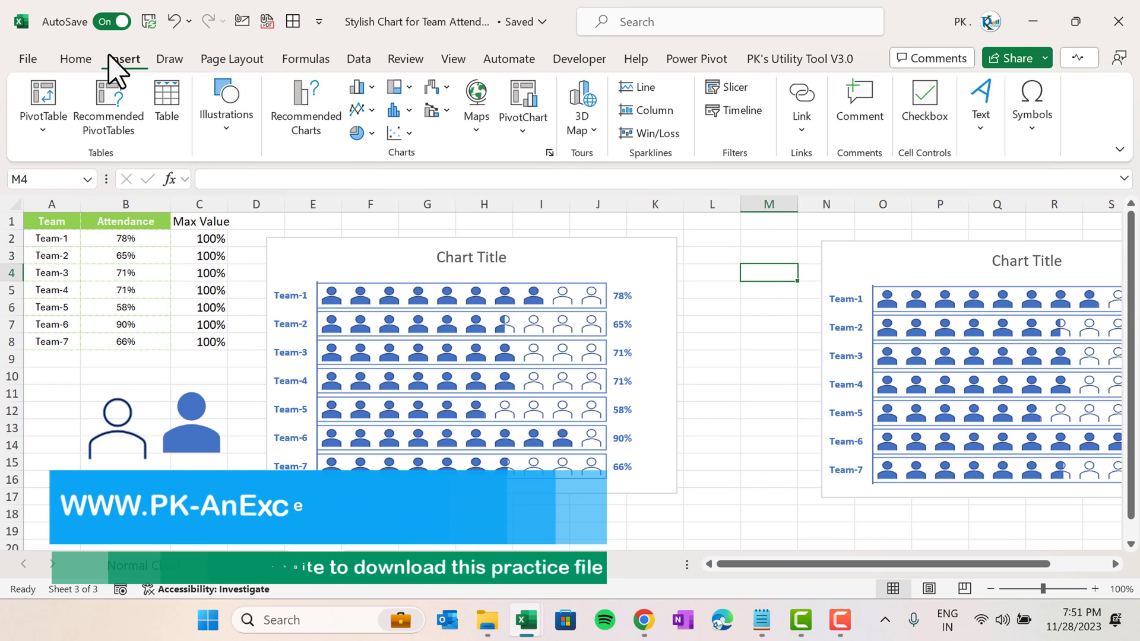
# Insert an oval shape beside the first chart
pyautogui.click(227, 118)
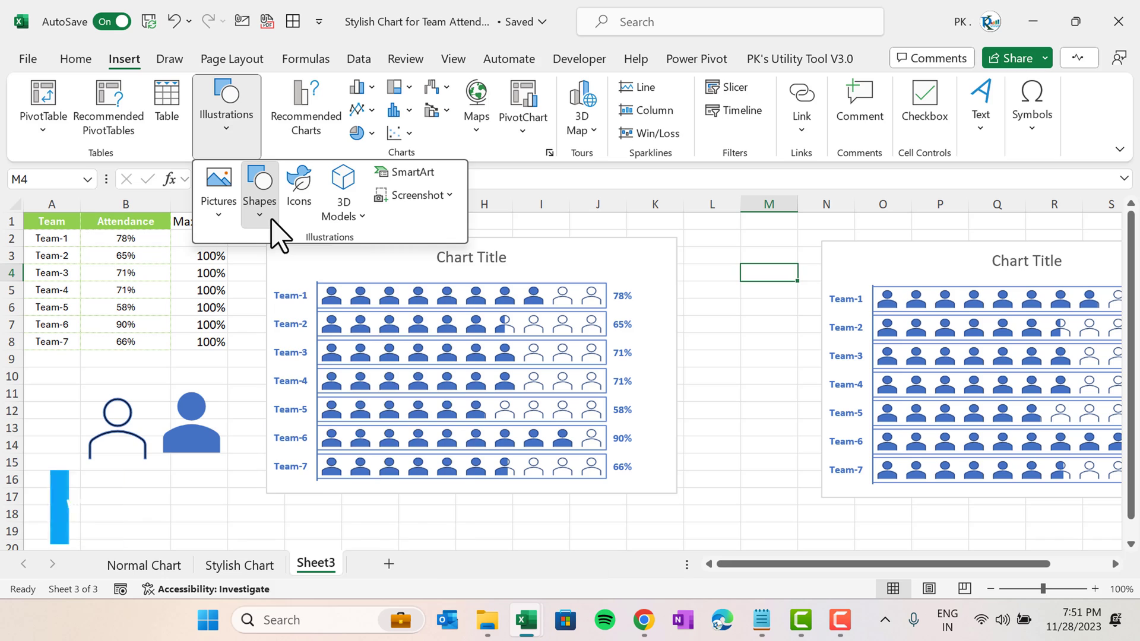
pyautogui.click(260, 202)
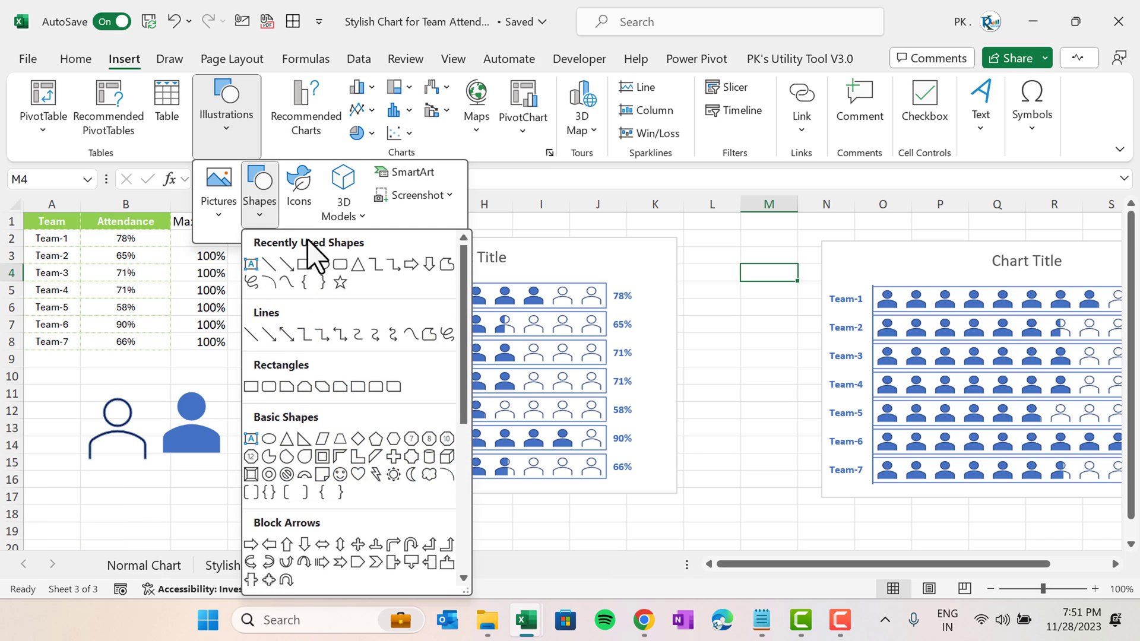
pyautogui.click(271, 441)
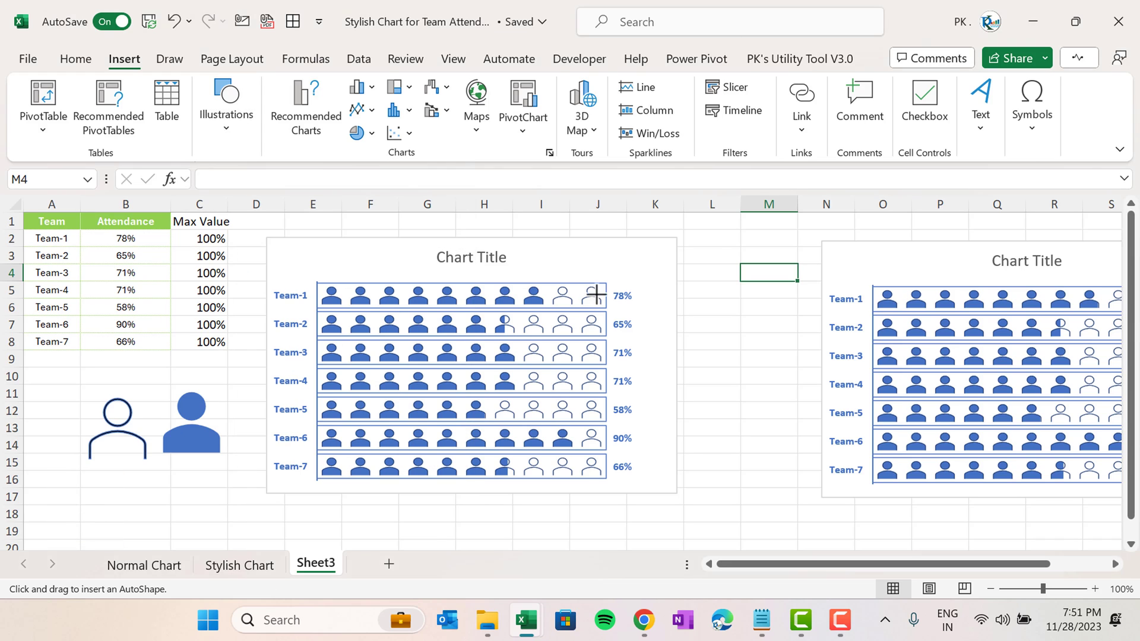
pyautogui.click(694, 245)
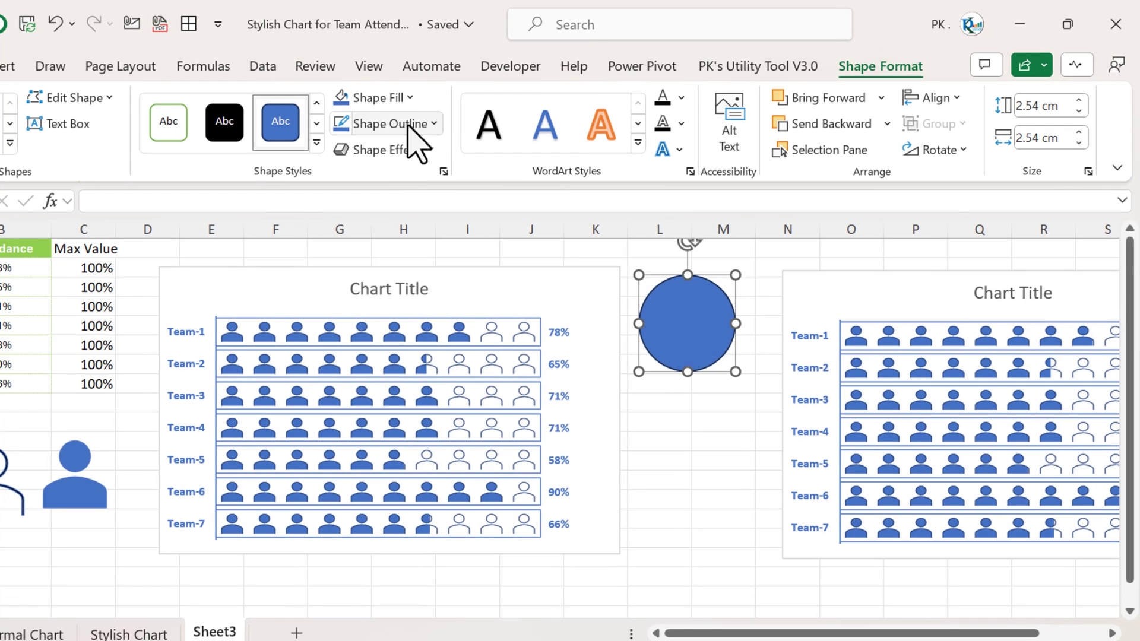
# Remove the circle's outline and fill it light green
pyautogui.click(433, 125)
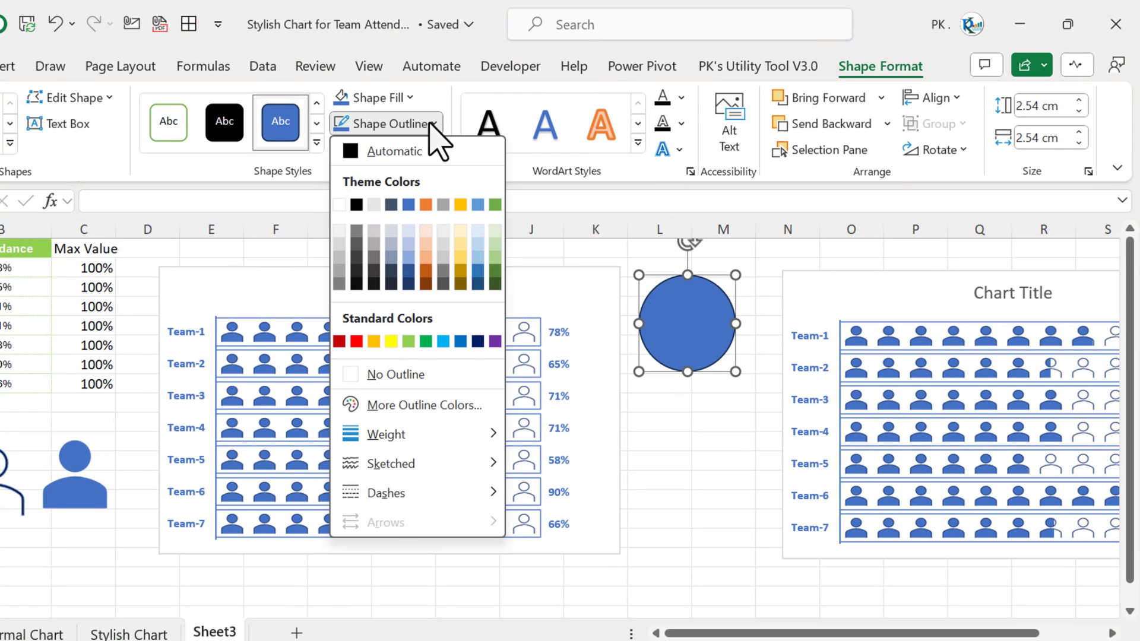
pyautogui.click(401, 377)
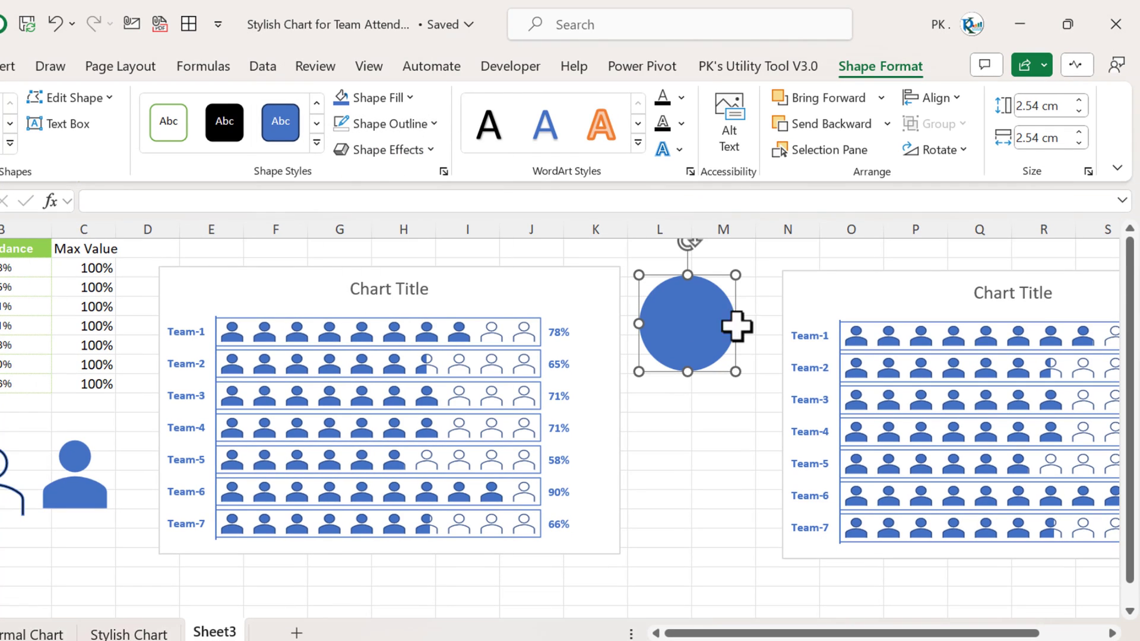
pyautogui.click(411, 99)
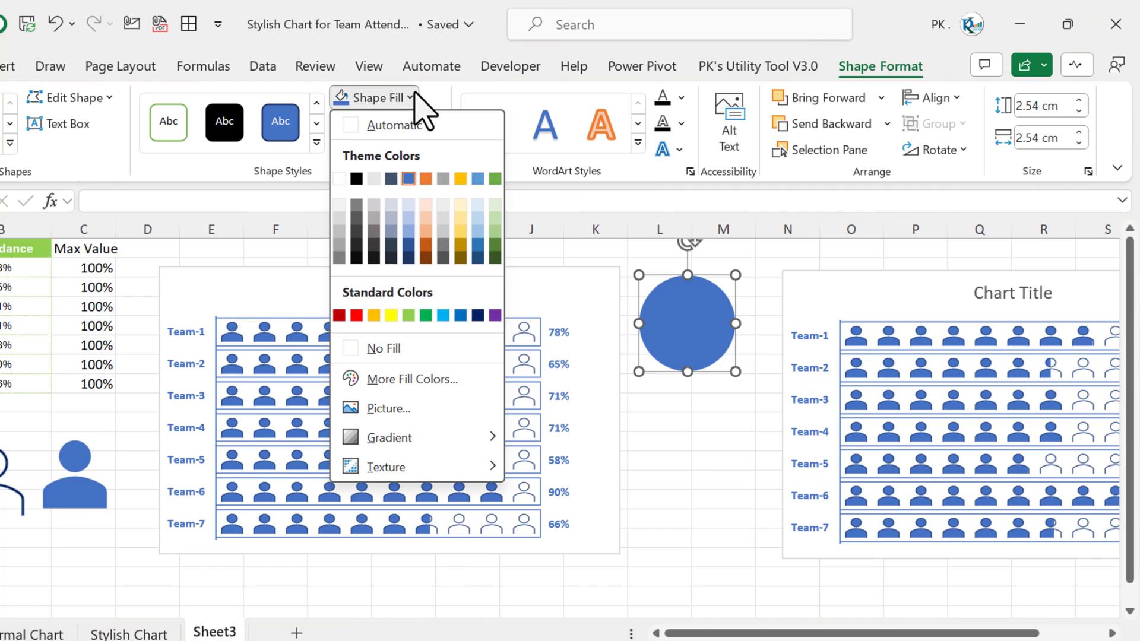
pyautogui.click(409, 316)
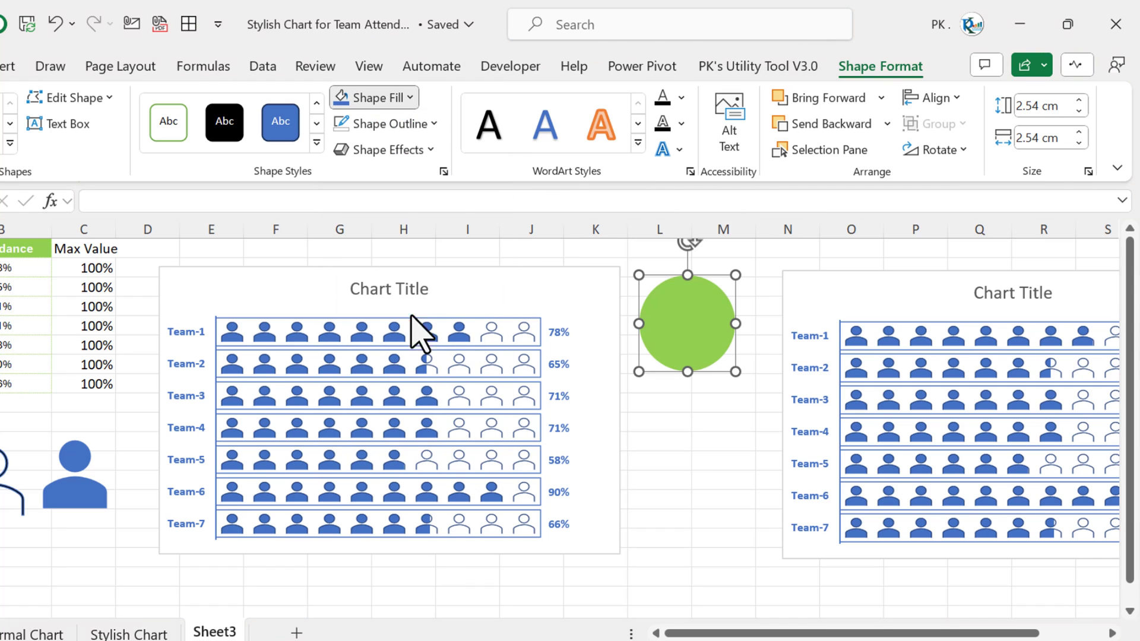
pyautogui.rightClick(689, 307)
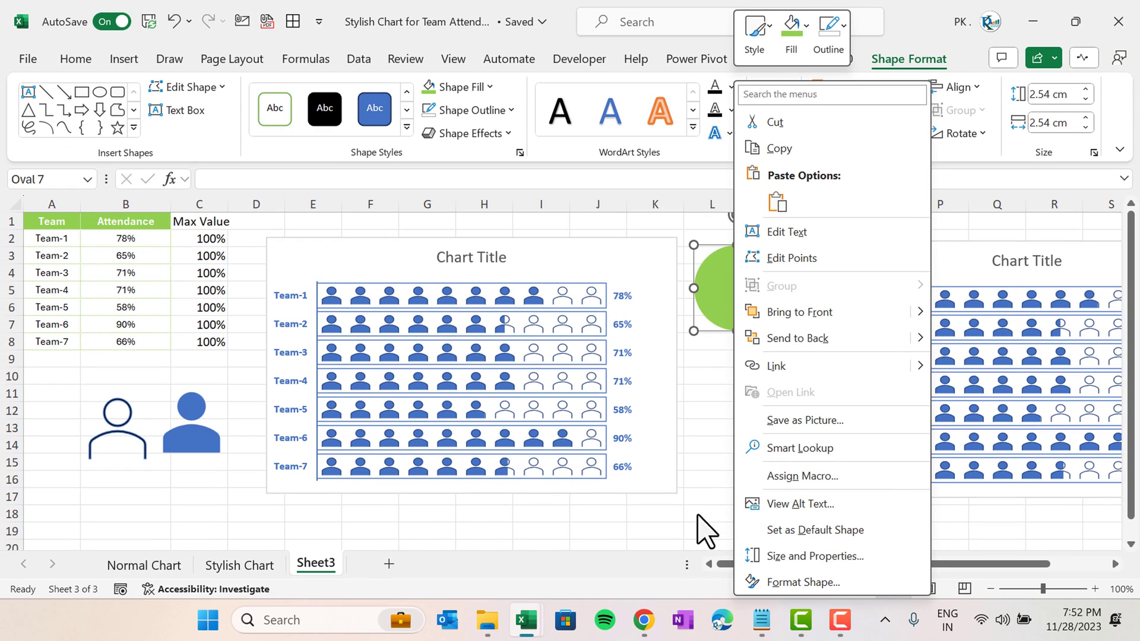
# Give the green circle a 36 pt by 36 pt top bevel to make it a sphere
pyautogui.click(811, 583)
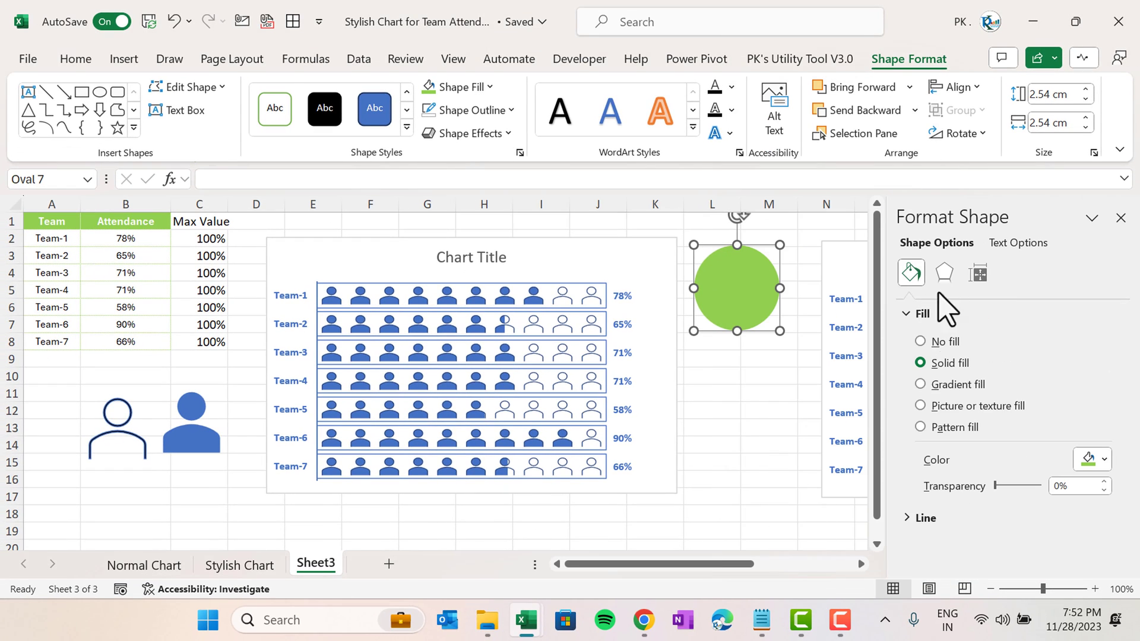
pyautogui.click(949, 275)
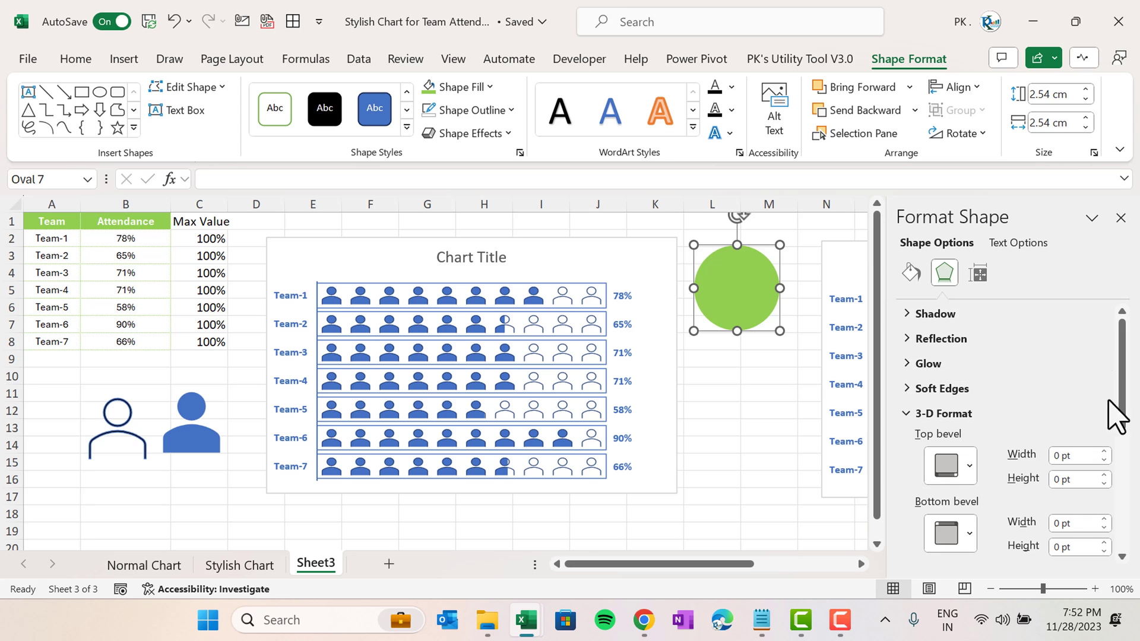
pyautogui.scroll(-2, 1124, 389)
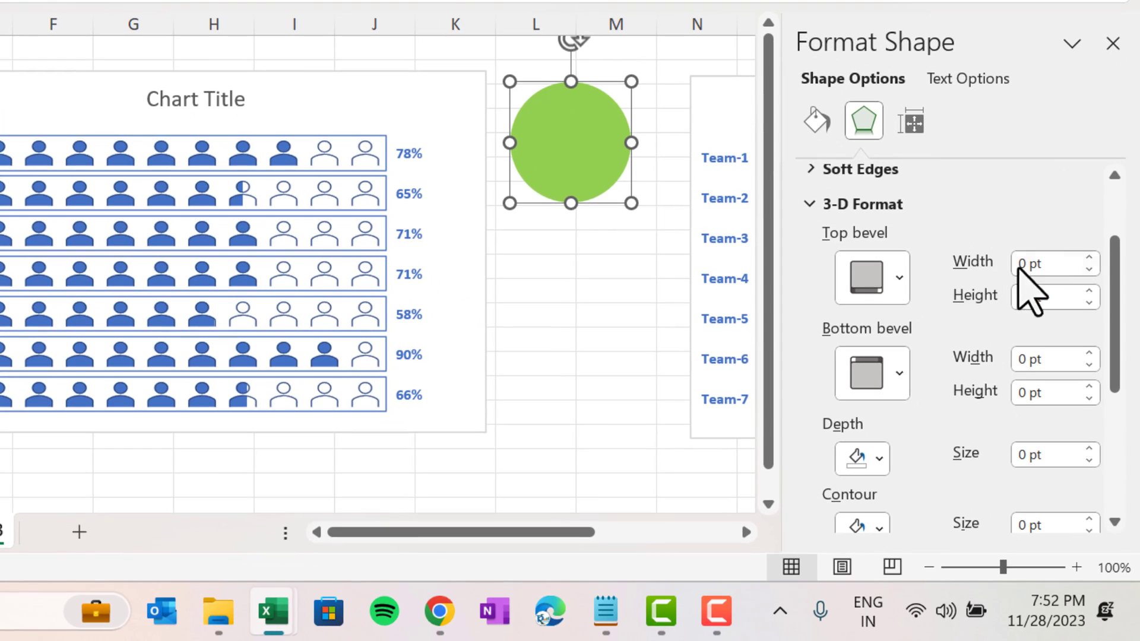
pyautogui.moveTo(1051, 265); pyautogui.dragTo(1013, 275)
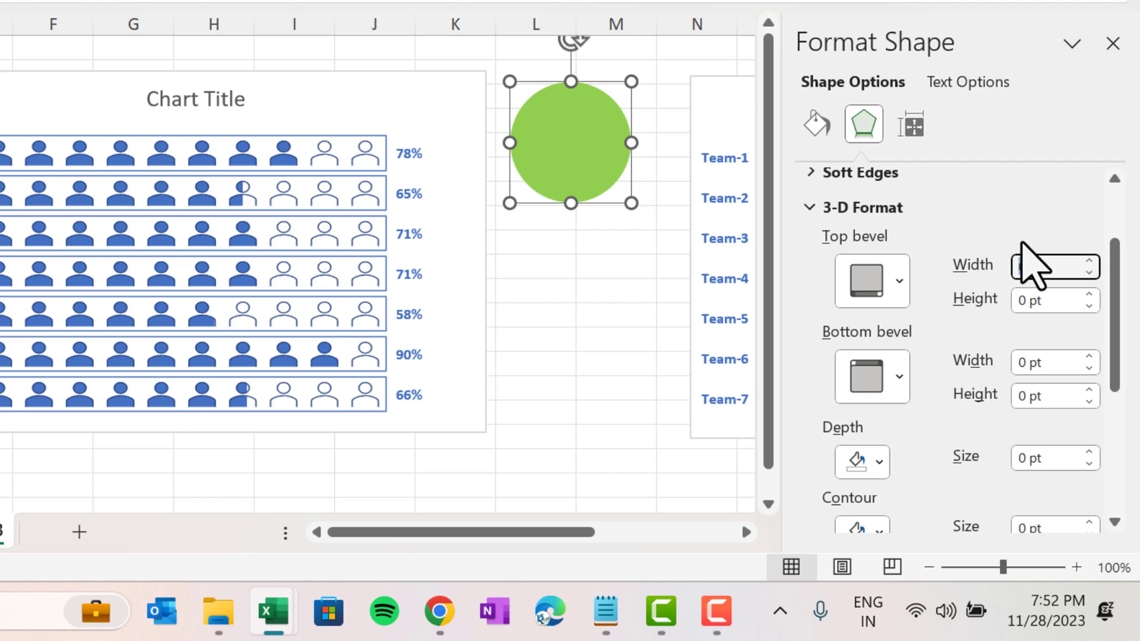
pyautogui.press('Return')
pyautogui.write('36')
pyautogui.moveTo(1063, 304); pyautogui.dragTo(988, 306)
pyautogui.write('36')
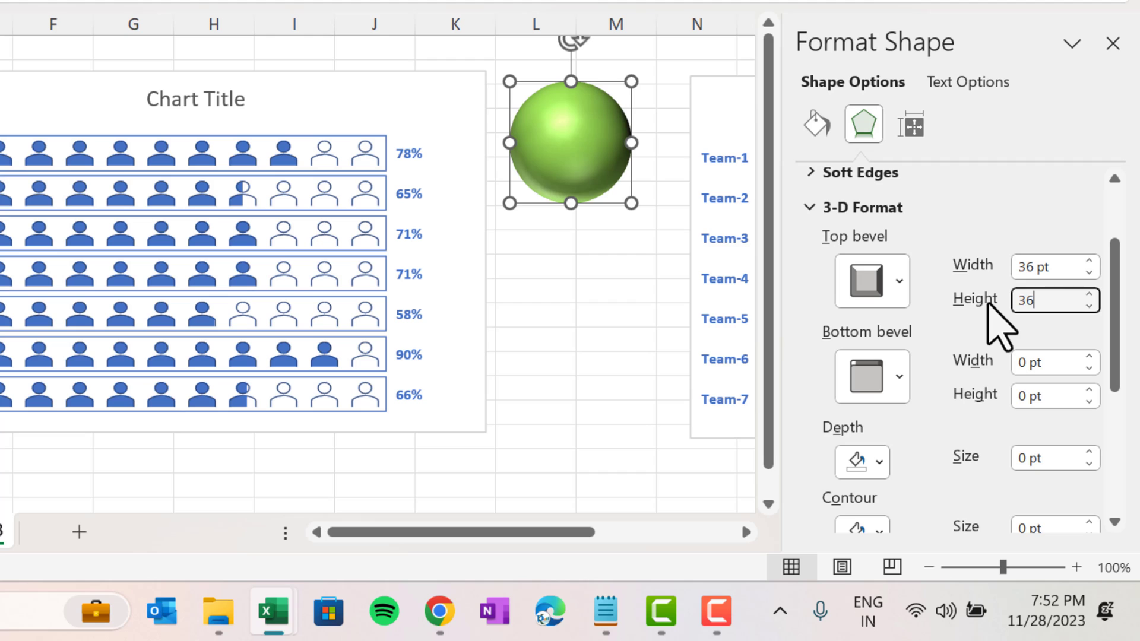
pyautogui.click(1114, 43)
# Ctrl-drag the sphere downward to create a copy below it
pyautogui.click(642, 269)
pyautogui.click(596, 143)
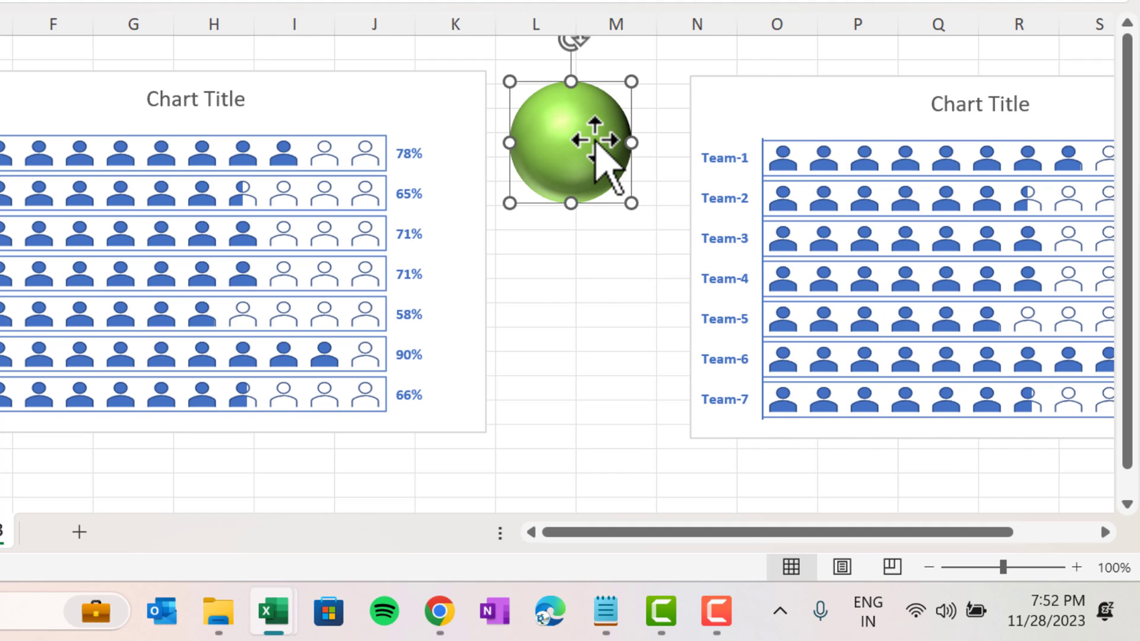
pyautogui.moveTo(595, 142); pyautogui.dragTo(594, 290)
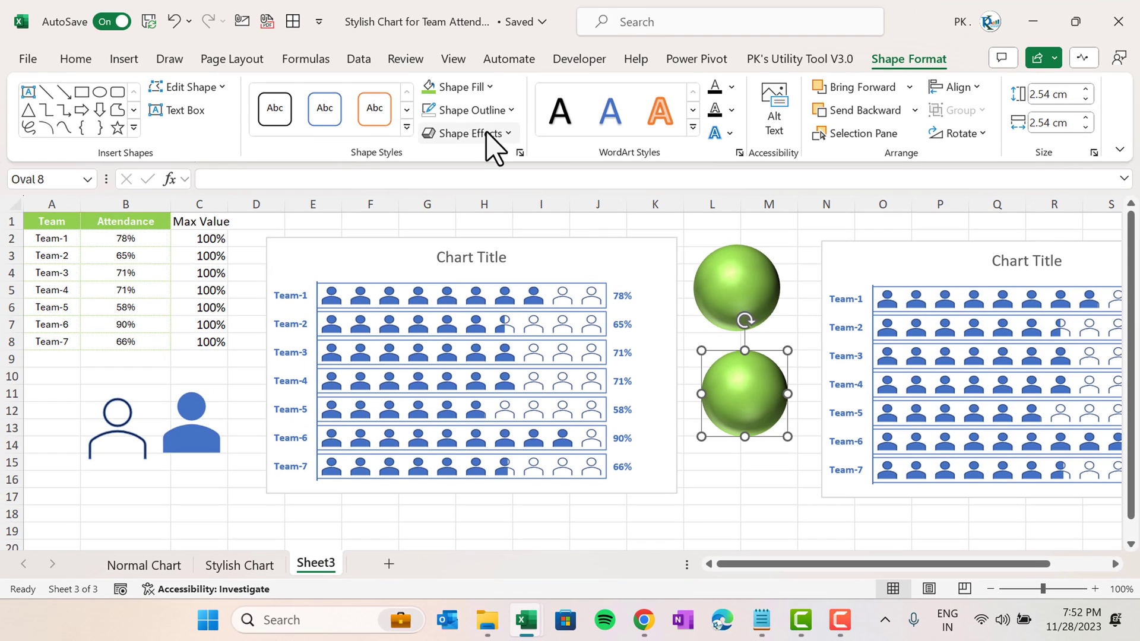
# Set the lower copy to No Fill with a light green outline
pyautogui.click(466, 88)
pyautogui.click(466, 310)
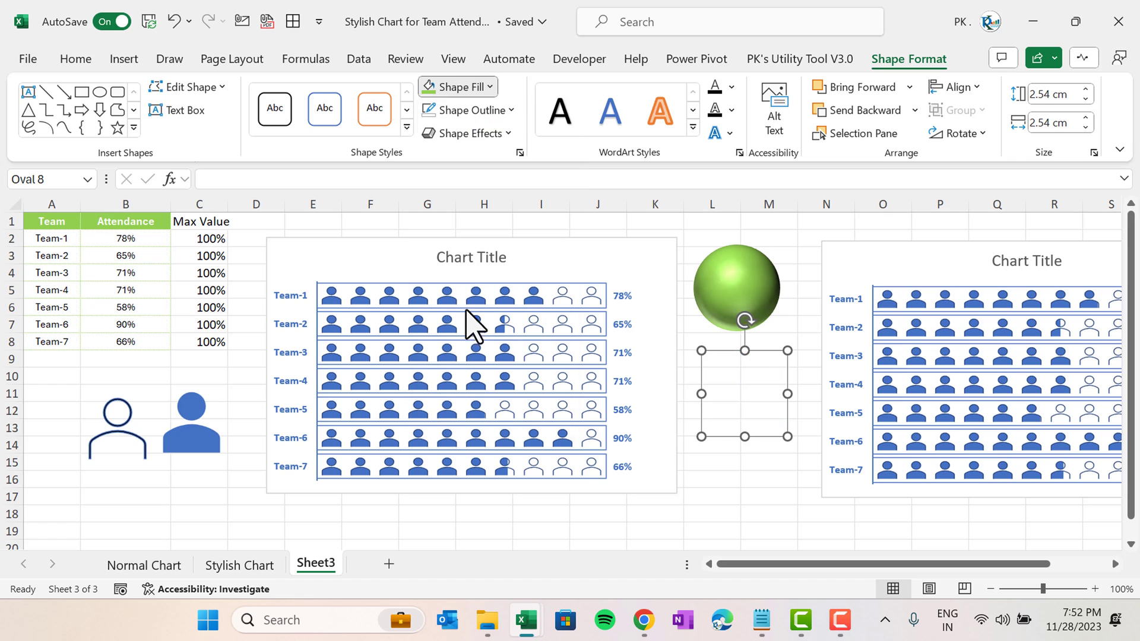
pyautogui.click(471, 110)
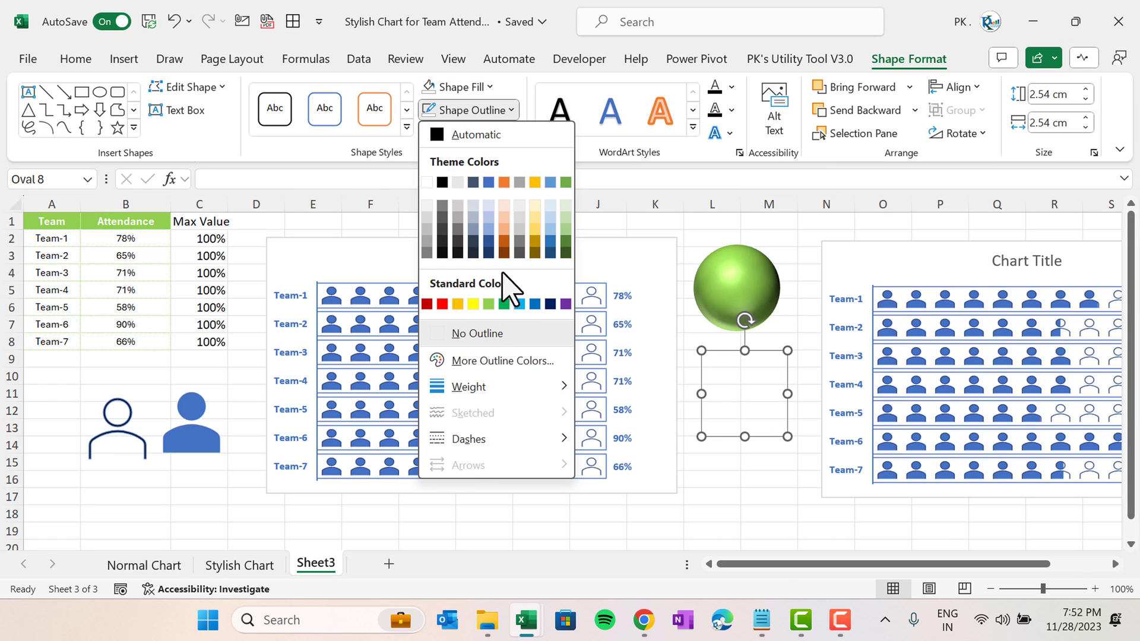
pyautogui.click(489, 304)
pyautogui.click(790, 512)
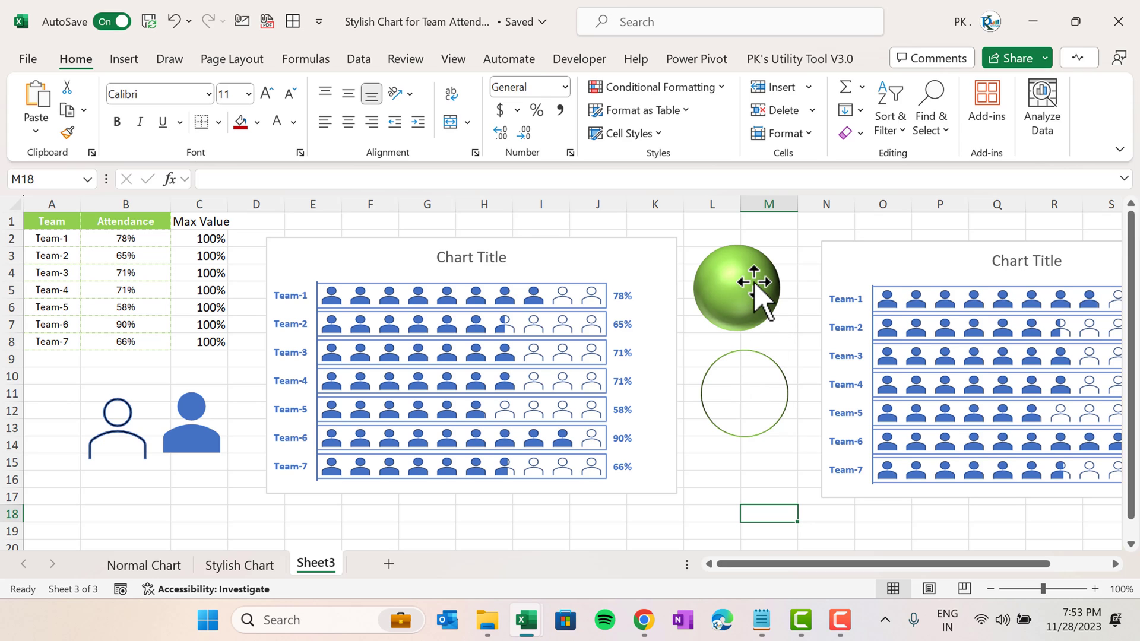
pyautogui.moveTo(879, 565); pyautogui.dragTo(977, 566)
pyautogui.click(552, 287)
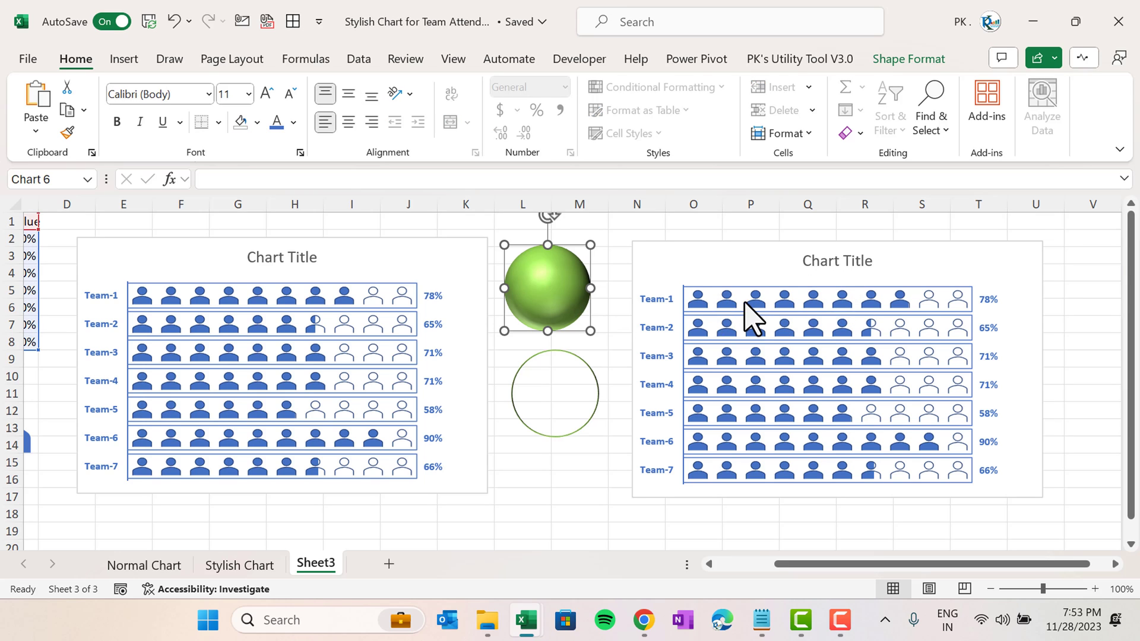
# Paste the green sphere into the right chart's Attendance series
pyautogui.click(739, 318)
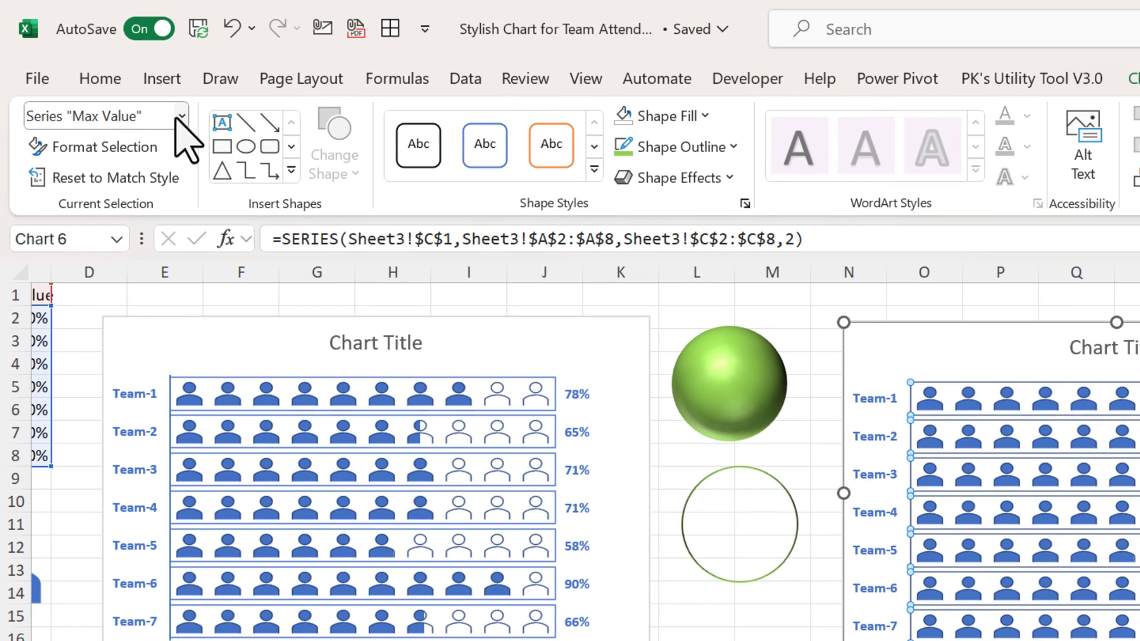
pyautogui.click(181, 117)
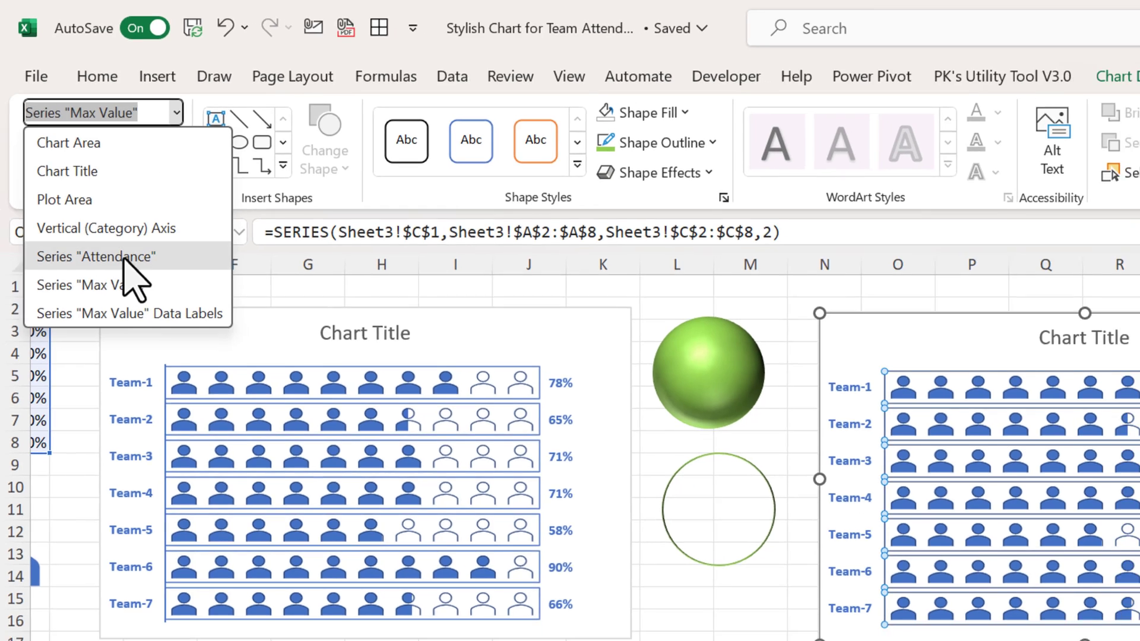
pyautogui.click(128, 265)
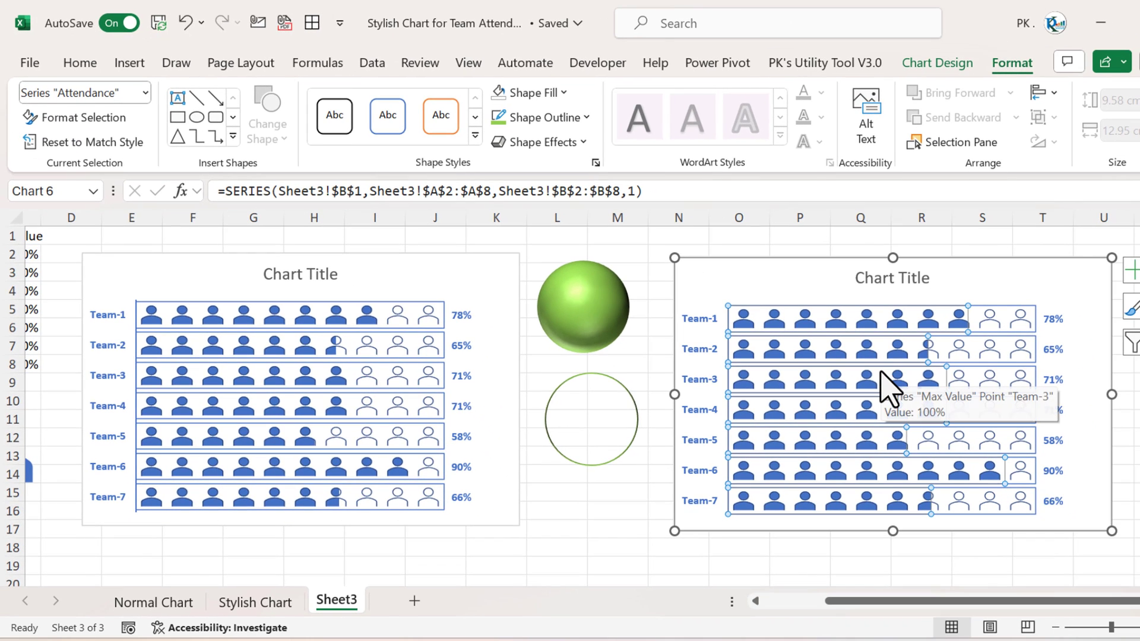
pyautogui.hotkey('ctrl', 'v')
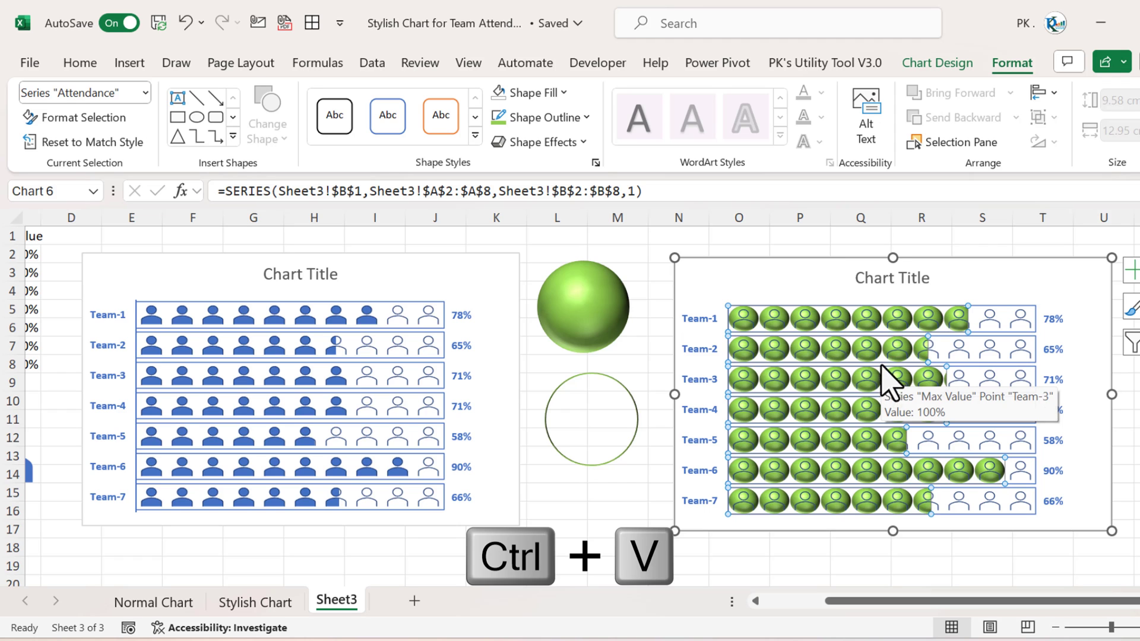
# Apply the outlined circle to the right chart's Max Value series
pyautogui.click(631, 399)
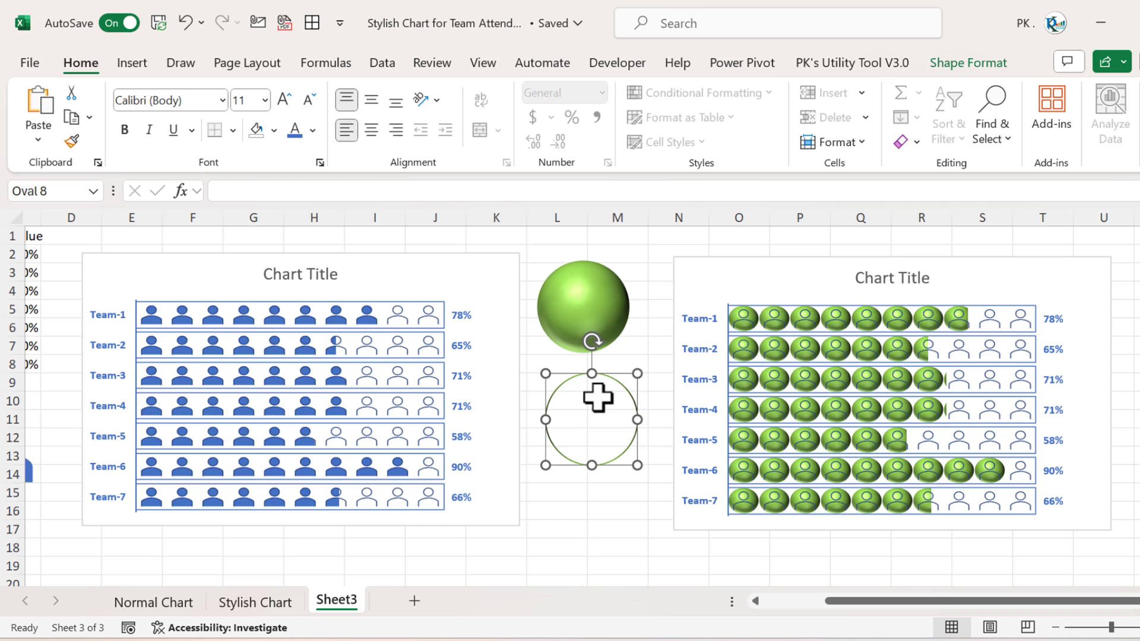
pyautogui.click(998, 330)
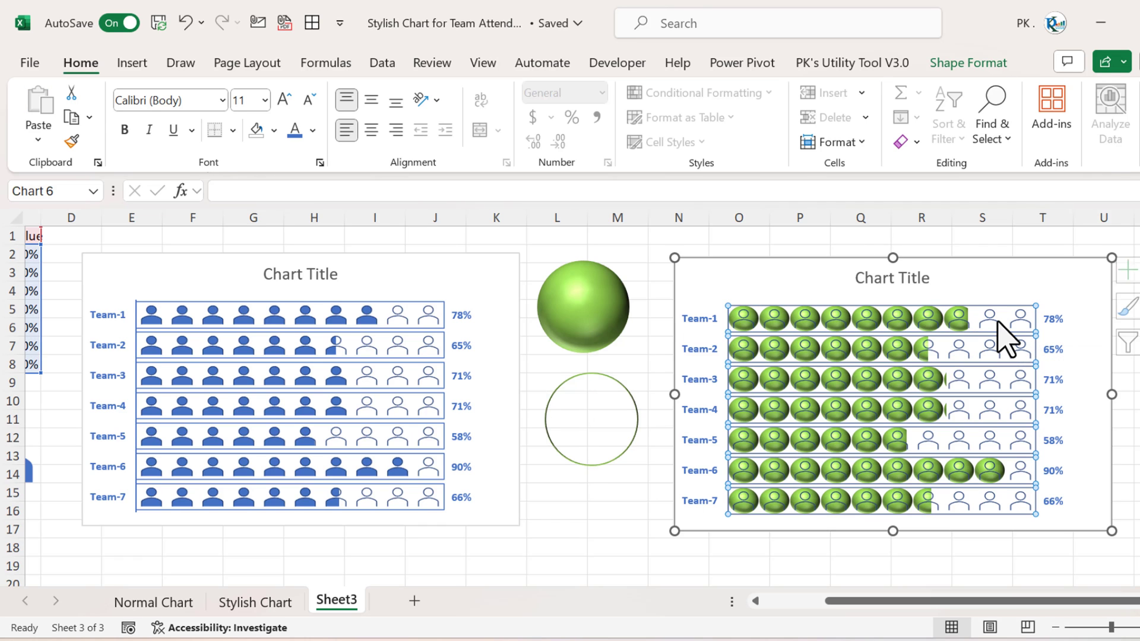
pyautogui.click(1012, 62)
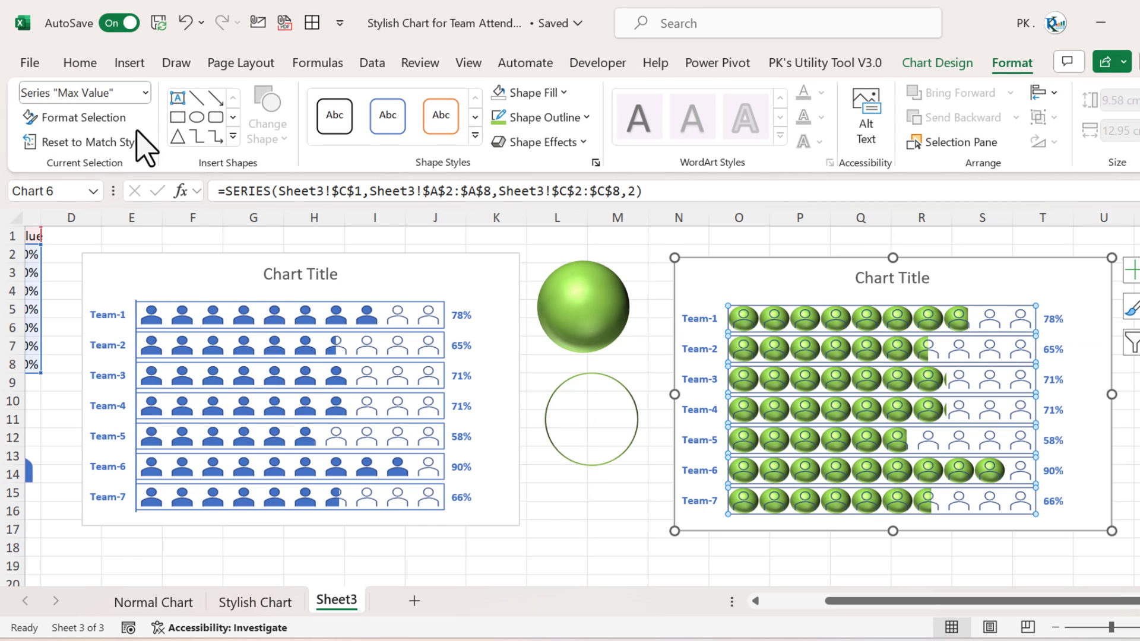
pyautogui.click(145, 93)
pyautogui.click(108, 236)
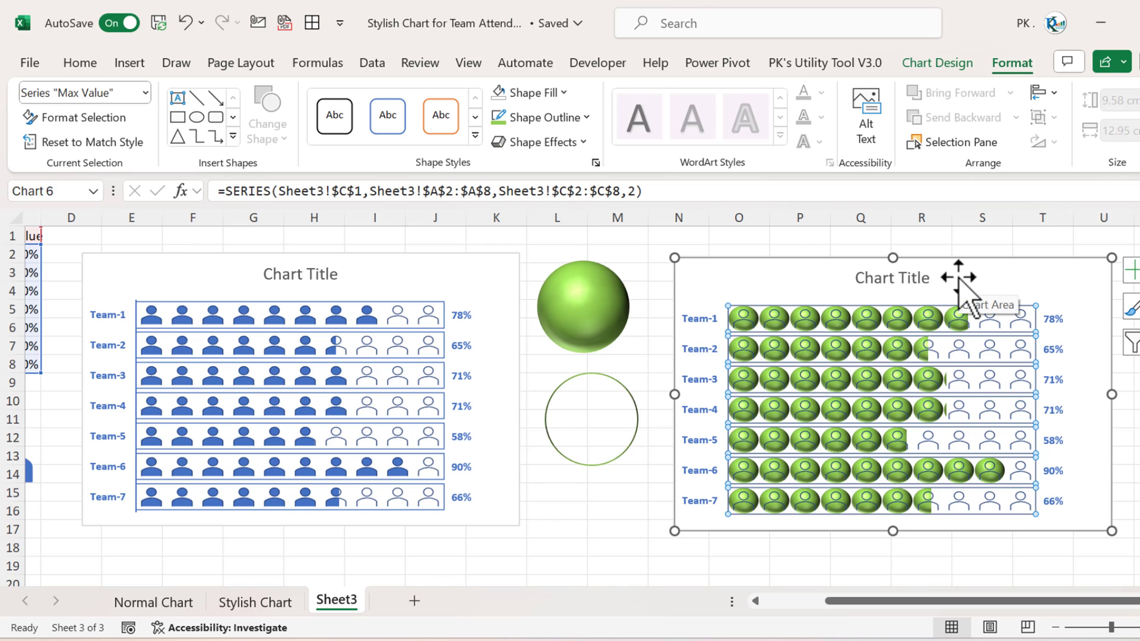
pyautogui.click(630, 505)
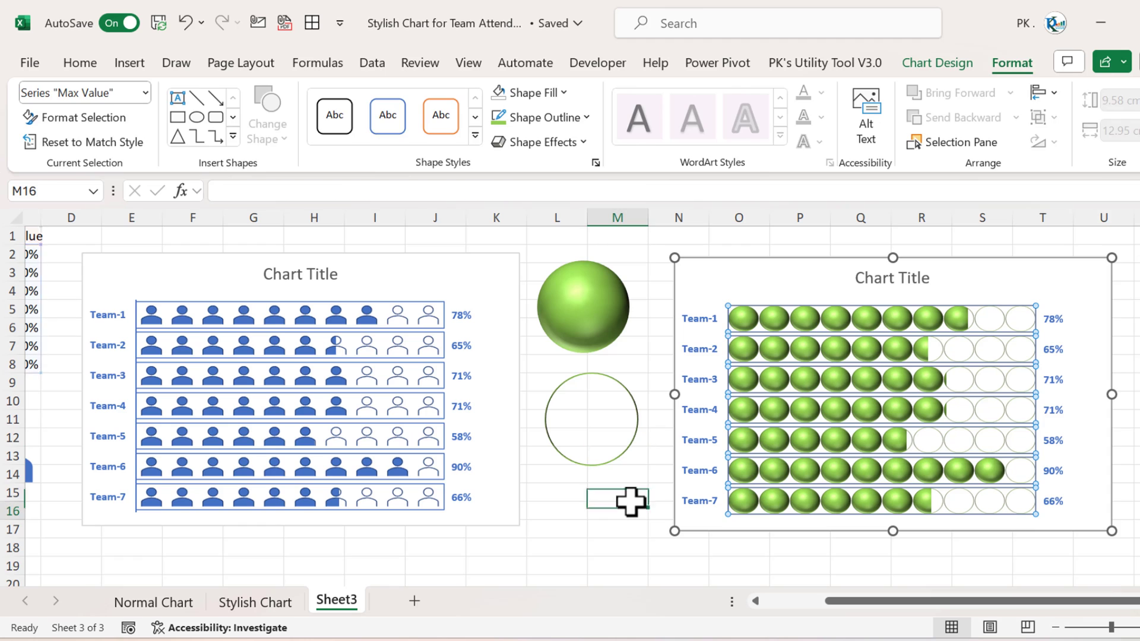
# Narrow the right chart slightly and colour its team name labels green
pyautogui.click(1108, 348)
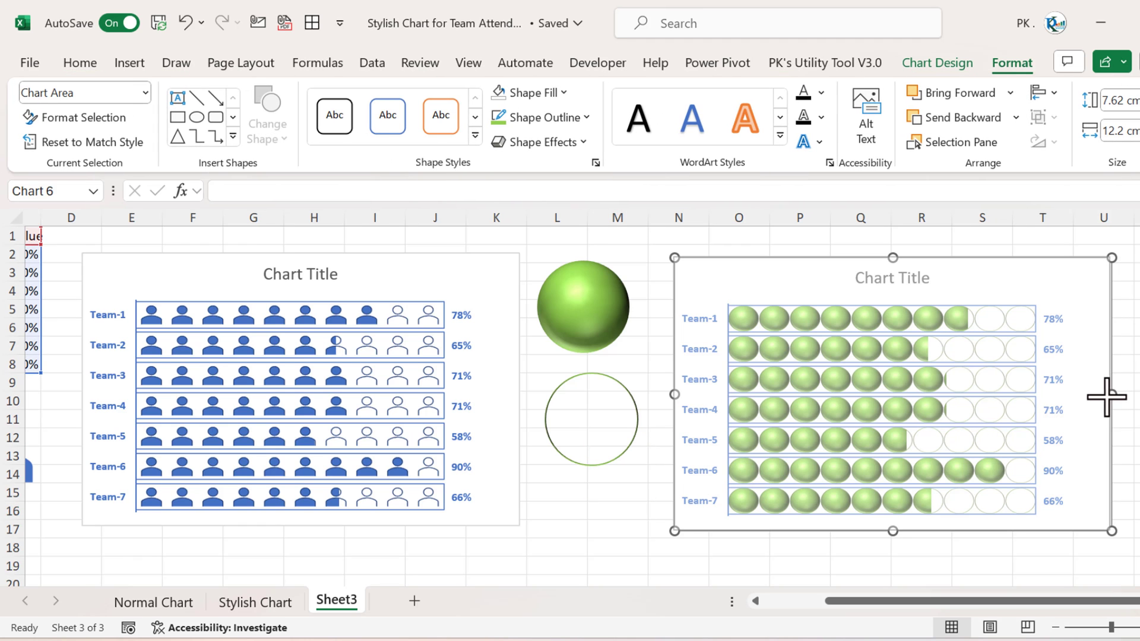
pyautogui.moveTo(1099, 397); pyautogui.dragTo(1099, 394)
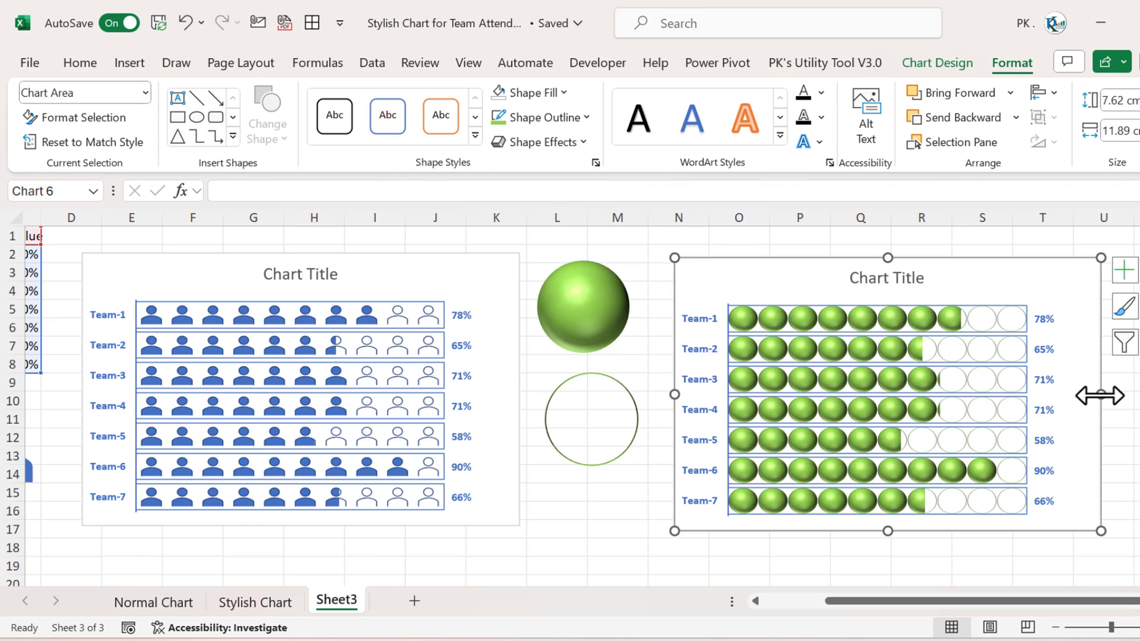
pyautogui.click(701, 350)
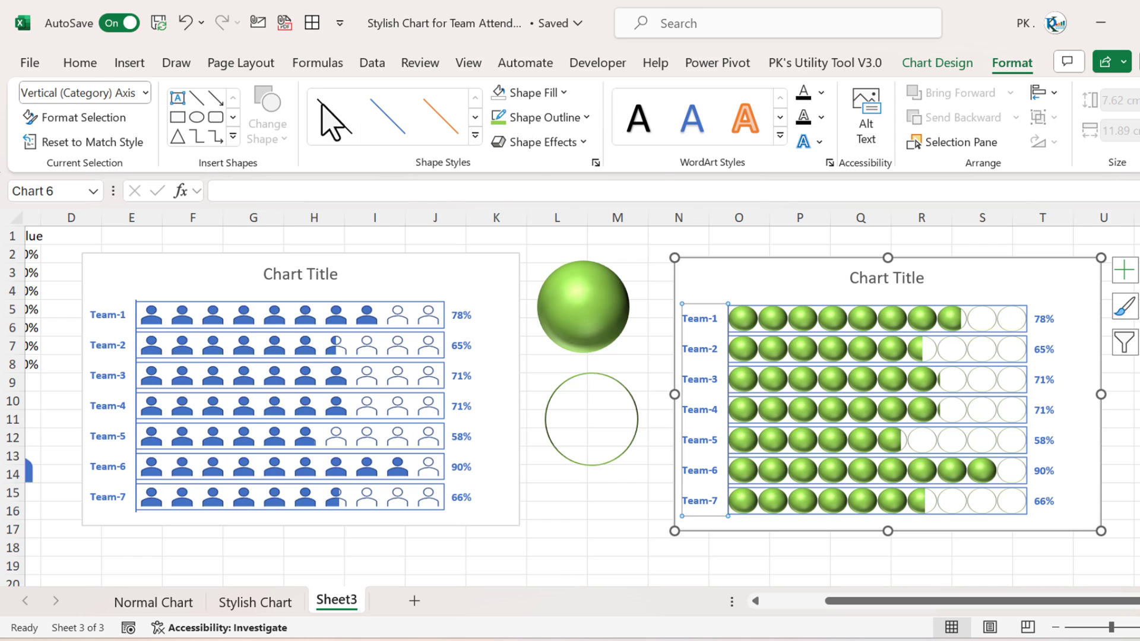
pyautogui.click(79, 62)
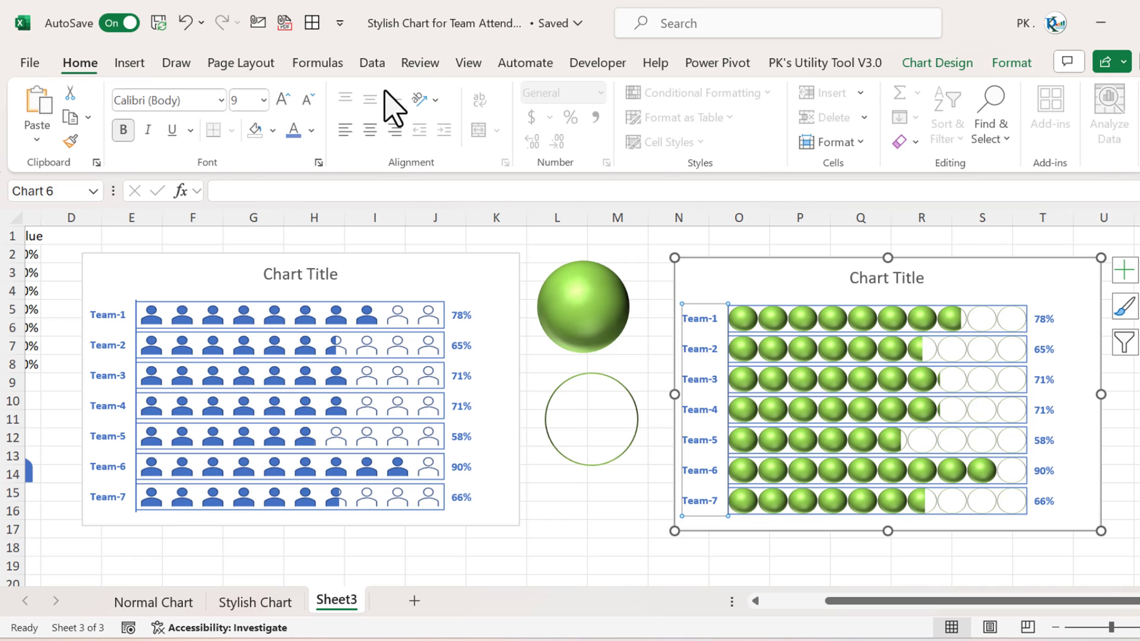
pyautogui.click(313, 130)
pyautogui.click(359, 333)
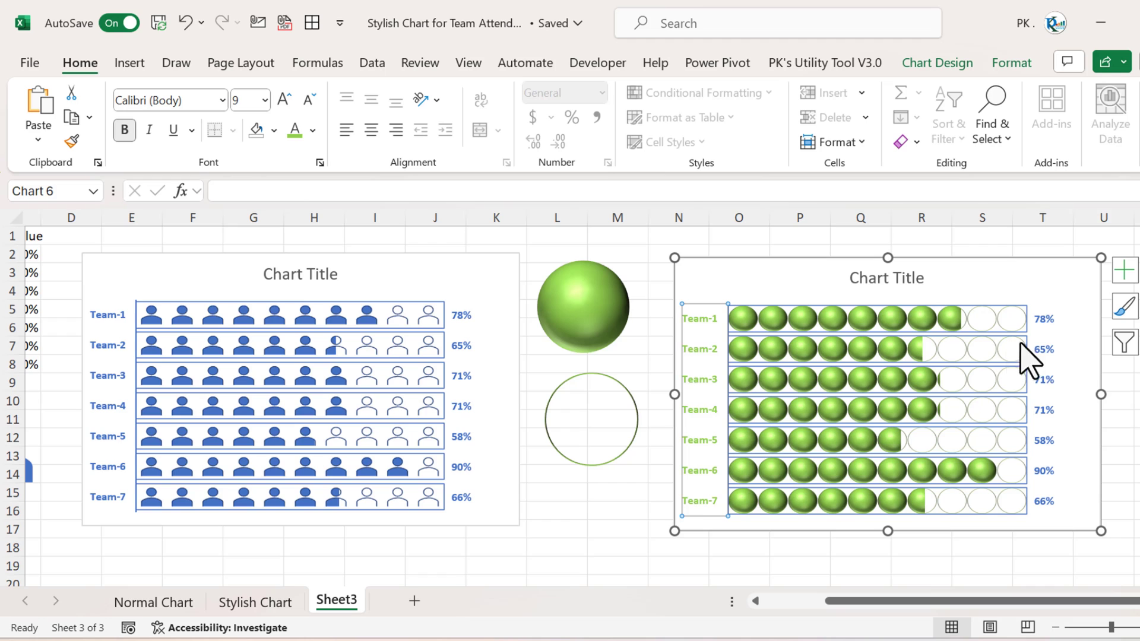
# Colour the right chart's percentage data labels green to match the spheres
pyautogui.click(1046, 350)
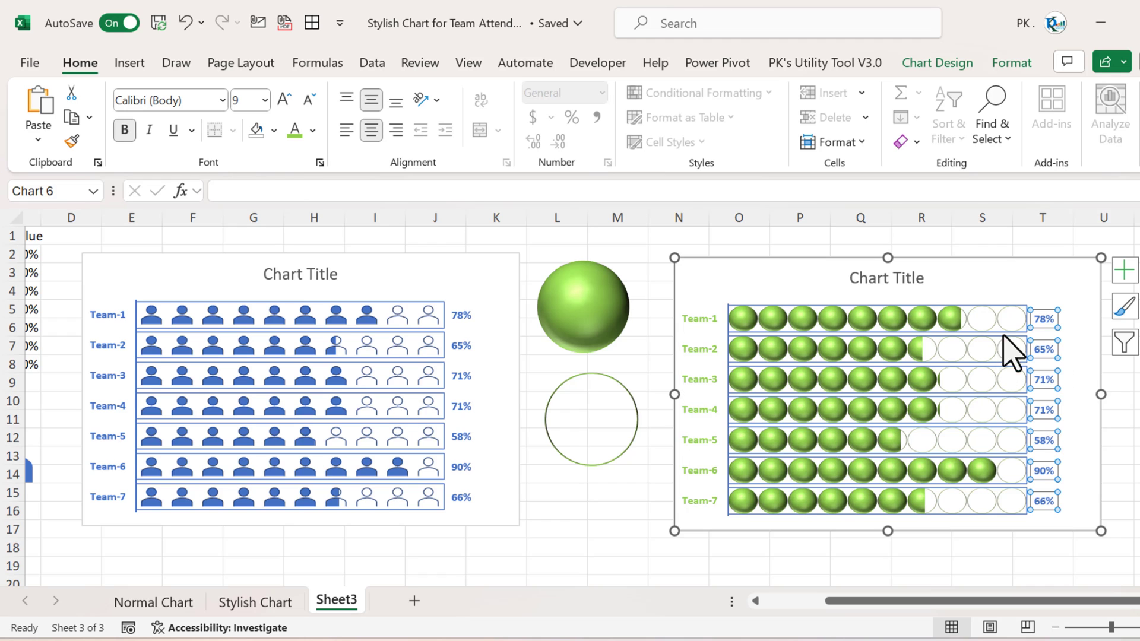
pyautogui.click(313, 129)
pyautogui.click(446, 208)
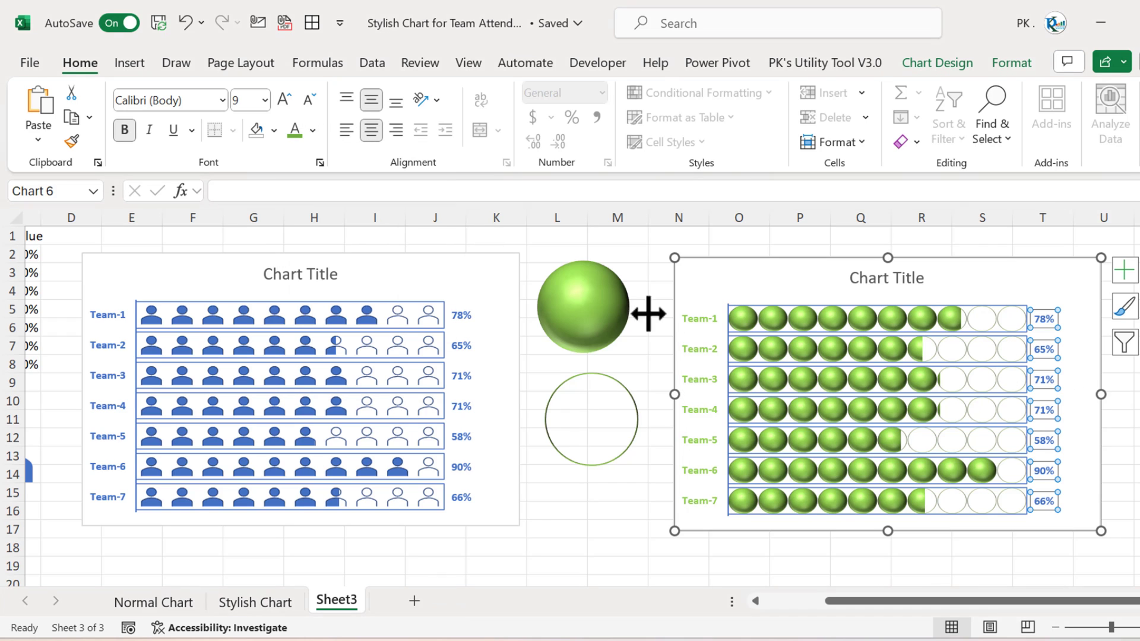
pyautogui.click(715, 351)
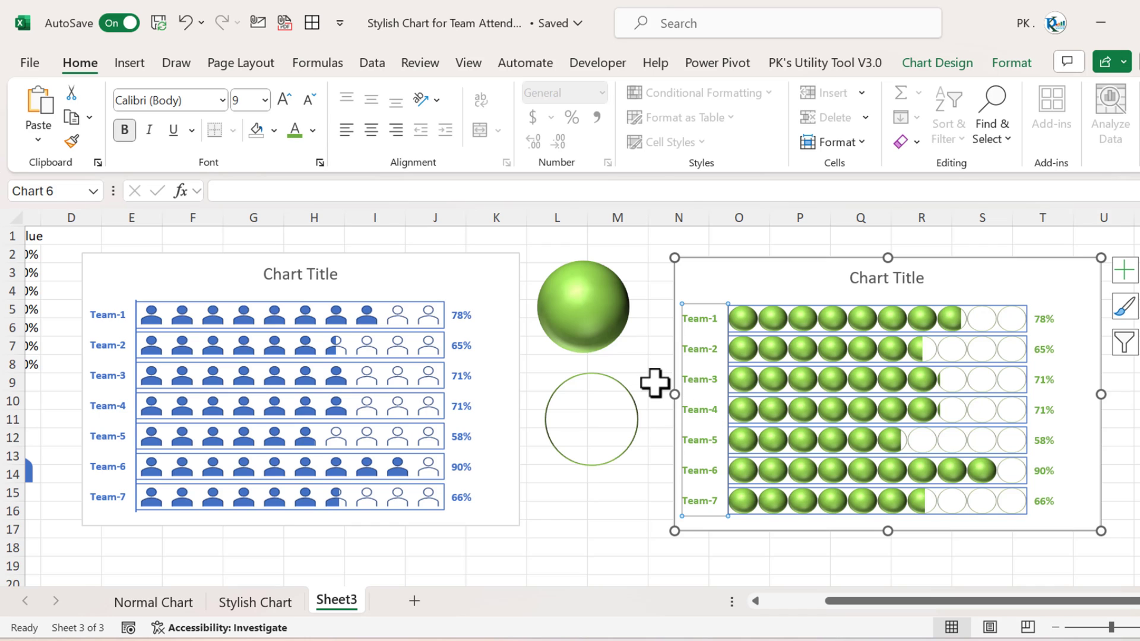
pyautogui.click(644, 273)
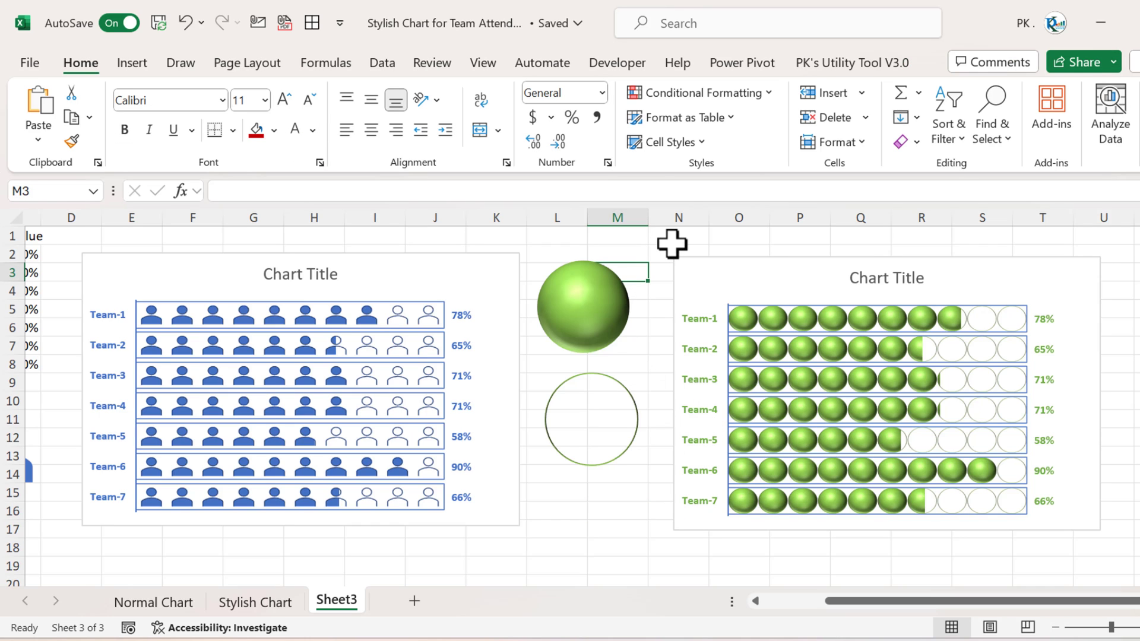